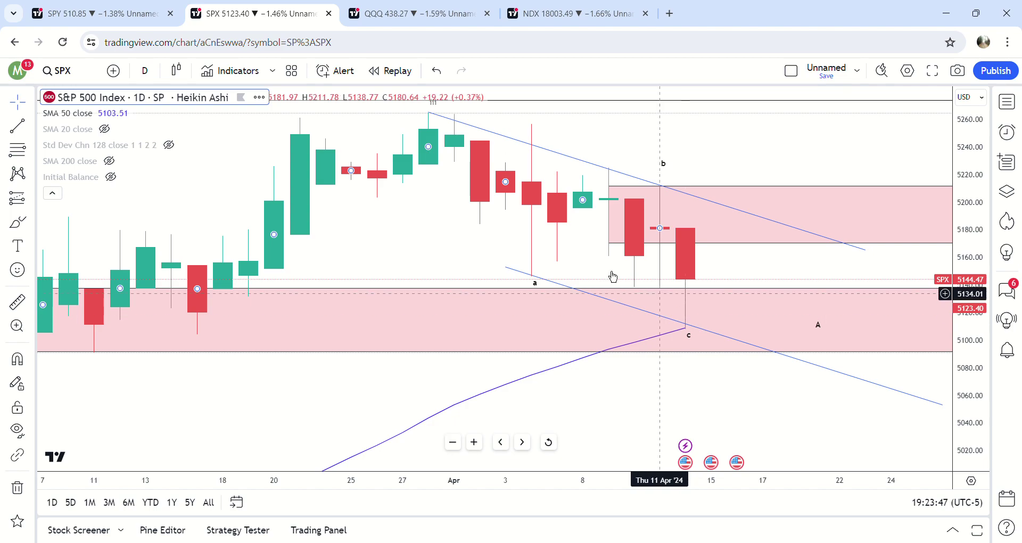
Switch the SPX chart to the 1-hour interval
click(145, 71)
click(175, 333)
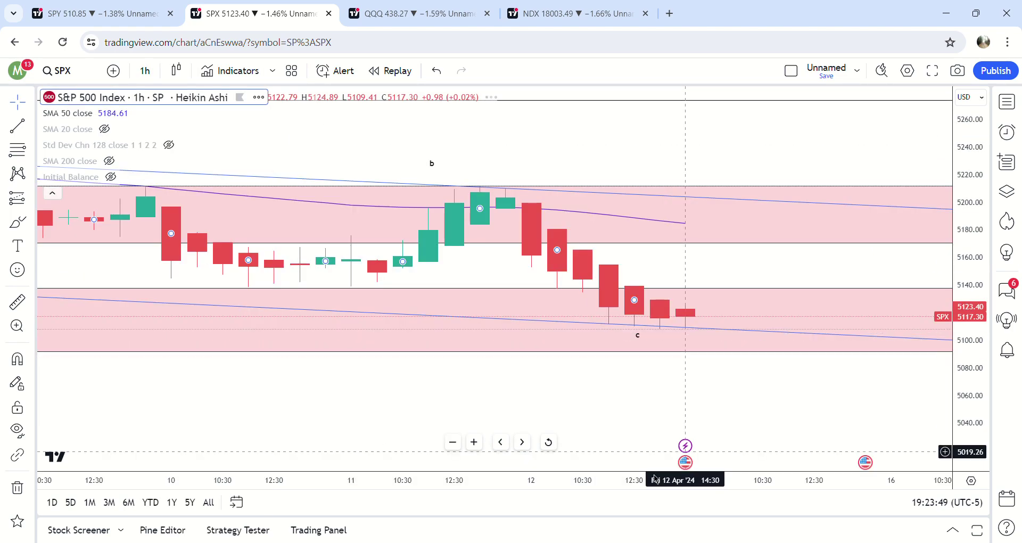
drag(585, 482, 659, 439)
drag(977, 400, 979, 315)
drag(793, 309, 717, 333)
drag(388, 300, 412, 322)
Draw an Elliott correction wave (ABC) from 5151.51 up to 5215.79, down to 5109.28 and up to about 5211
click(31, 175)
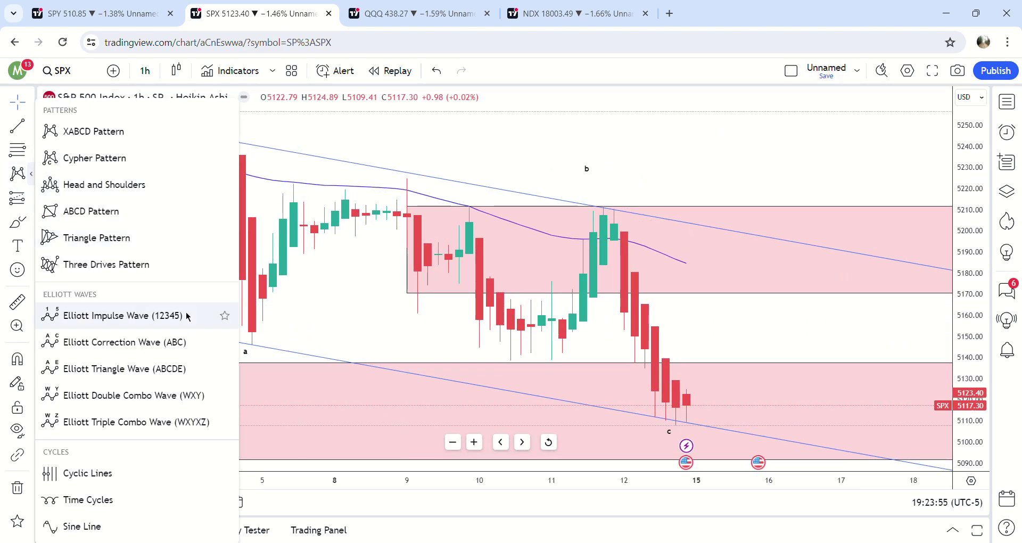
click(171, 340)
click(262, 334)
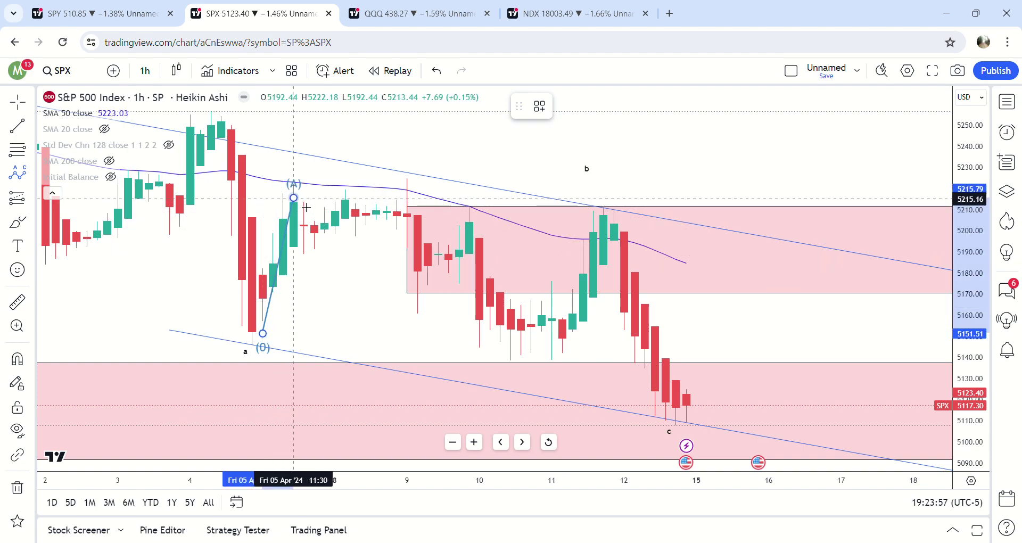
click(686, 422)
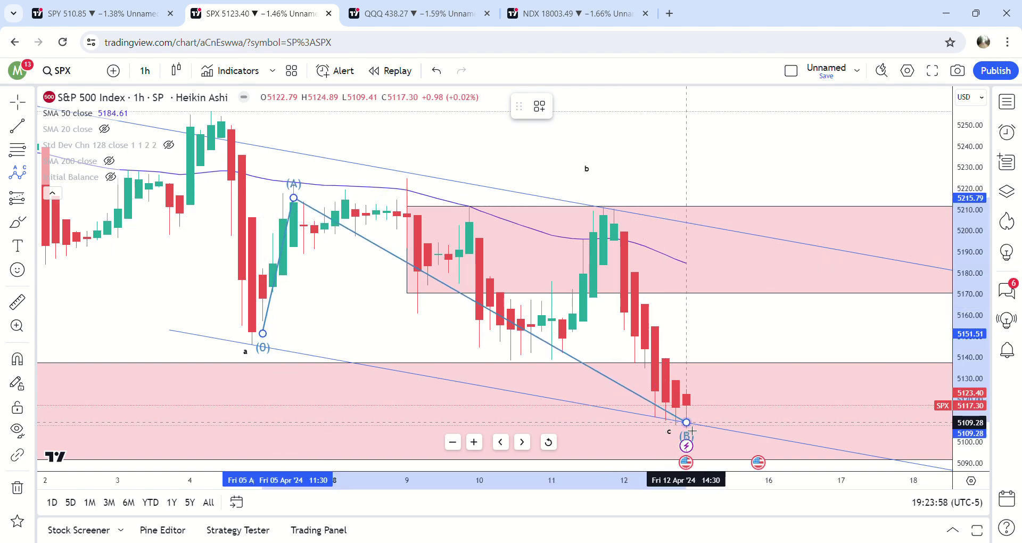
click(790, 208)
Move the b label just above the projected C endpoint of the correction wave
drag(799, 167, 741, 154)
drag(657, 483, 729, 486)
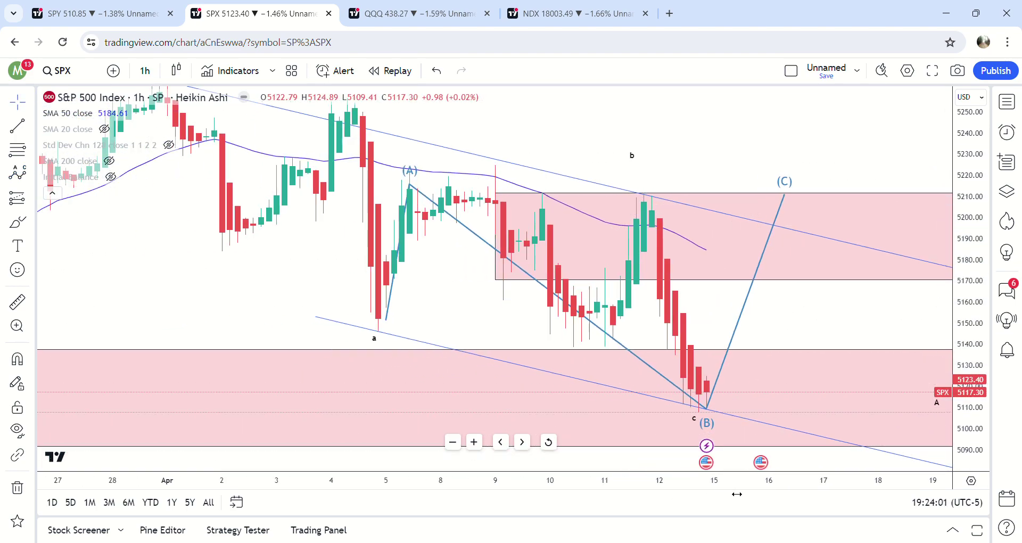
scroll(737, 494, down, 1)
click(834, 164)
drag(883, 176, 807, 151)
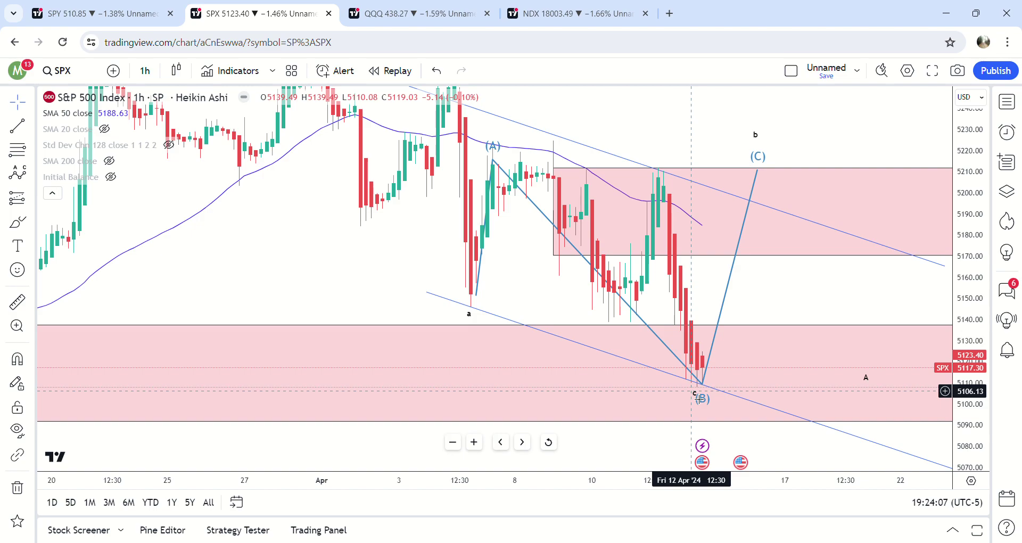
drag(674, 396, 628, 397)
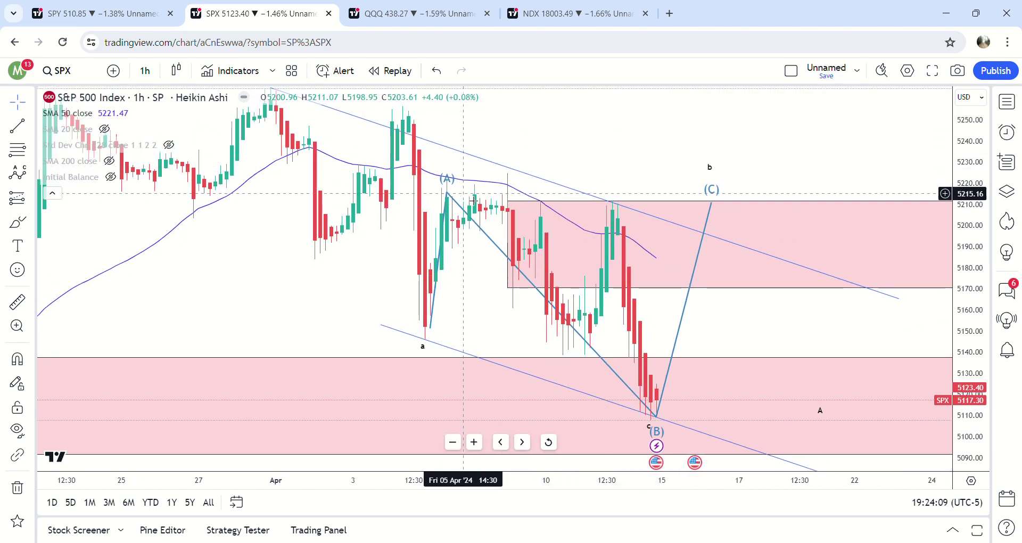
Delete the ABC correction wave and move the b label back to about 15 April
click(704, 251)
key(Delete)
drag(708, 167, 775, 80)
drag(967, 258, 966, 301)
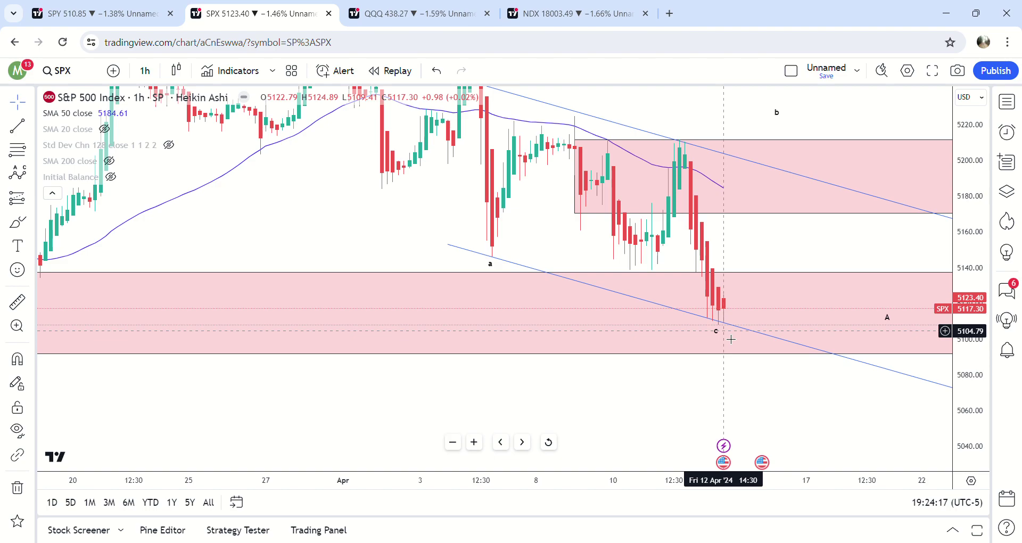
drag(977, 179, 961, 266)
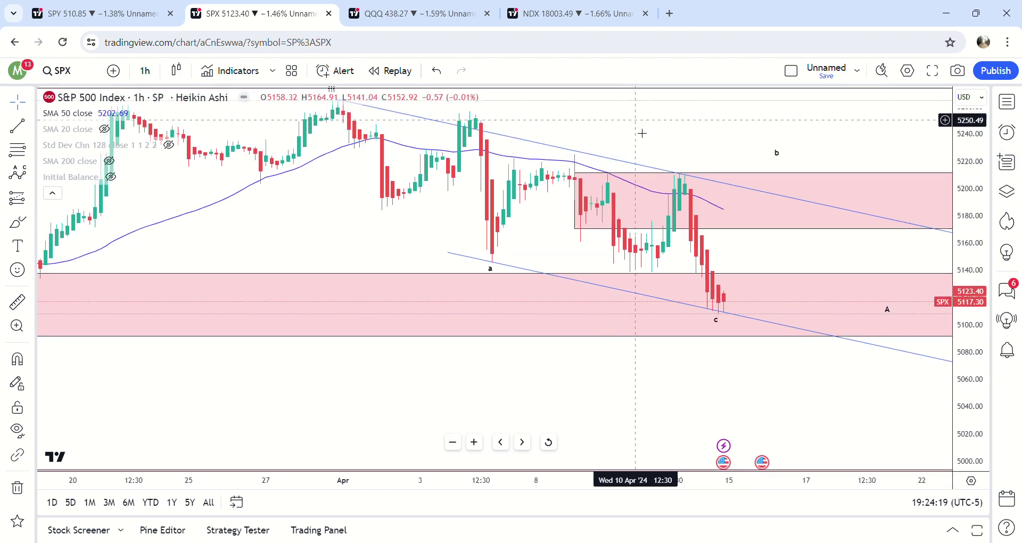
drag(642, 133, 629, 163)
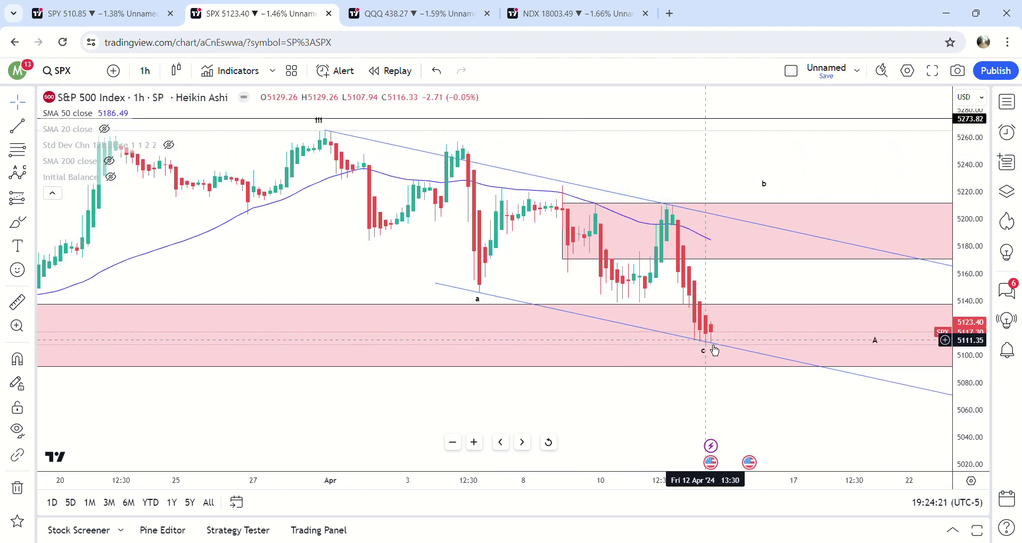
drag(767, 196, 723, 196)
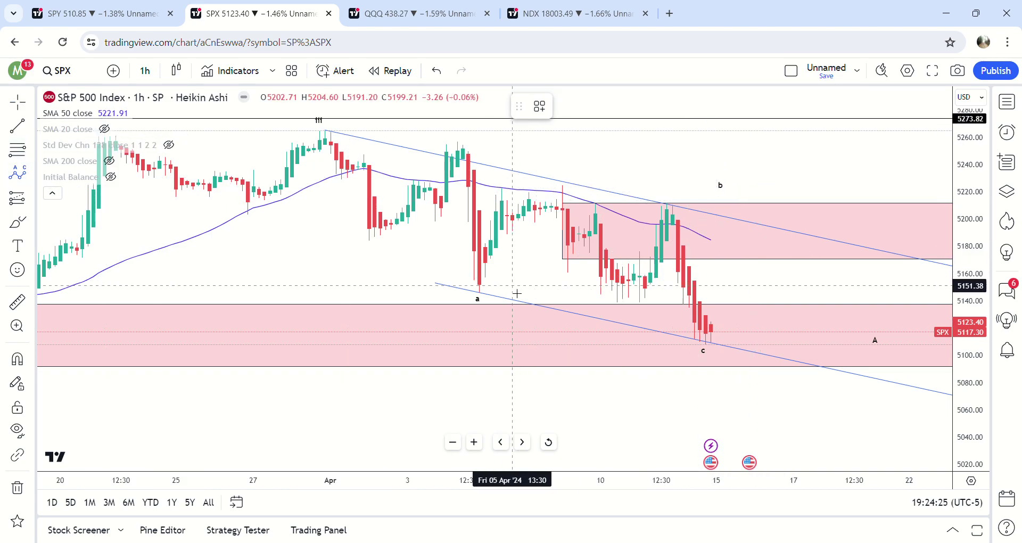
Try another ABC correction wave from 5150.41 through 5221.19 and 5113.30, with C near the upper pink zone's top edge
click(490, 287)
click(524, 191)
click(711, 337)
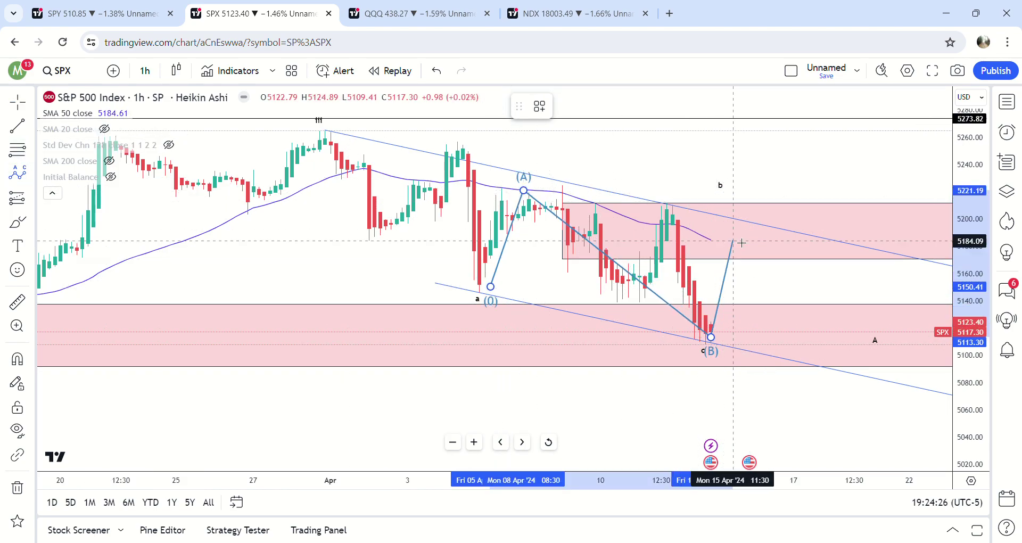
click(759, 202)
key(Delete)
Move the b label up to about the 5240 price level, just after 15 April
drag(733, 191, 830, 185)
drag(725, 487, 651, 480)
drag(721, 290, 688, 294)
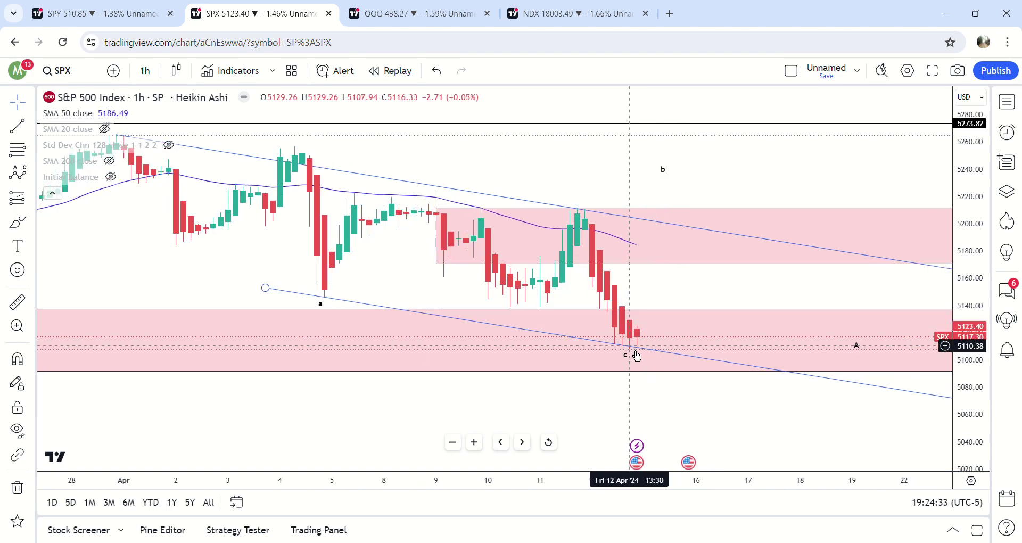
Draw a Fibonacci retracement from the 5223.15 high down to 5107.93 at the c low
click(31, 153)
click(85, 132)
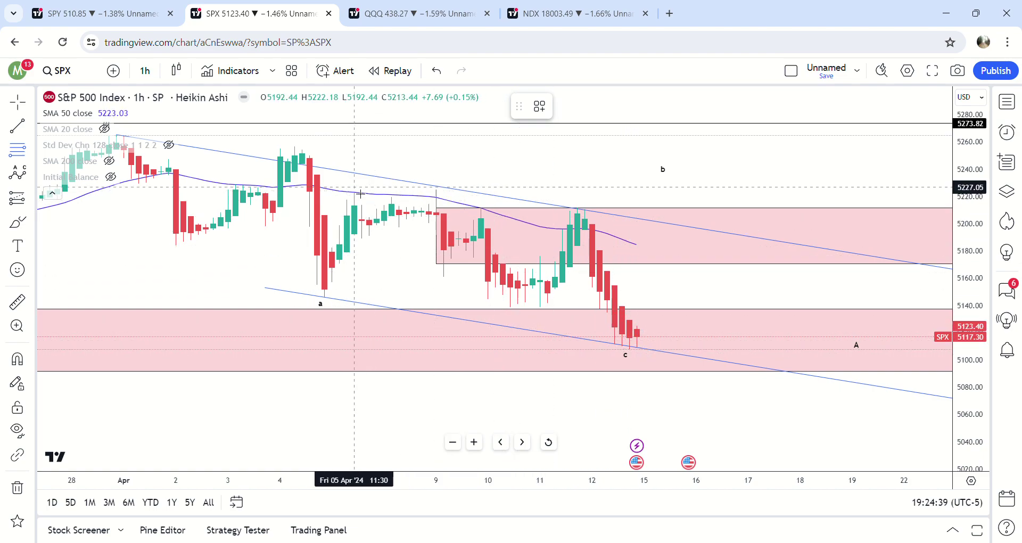
click(381, 200)
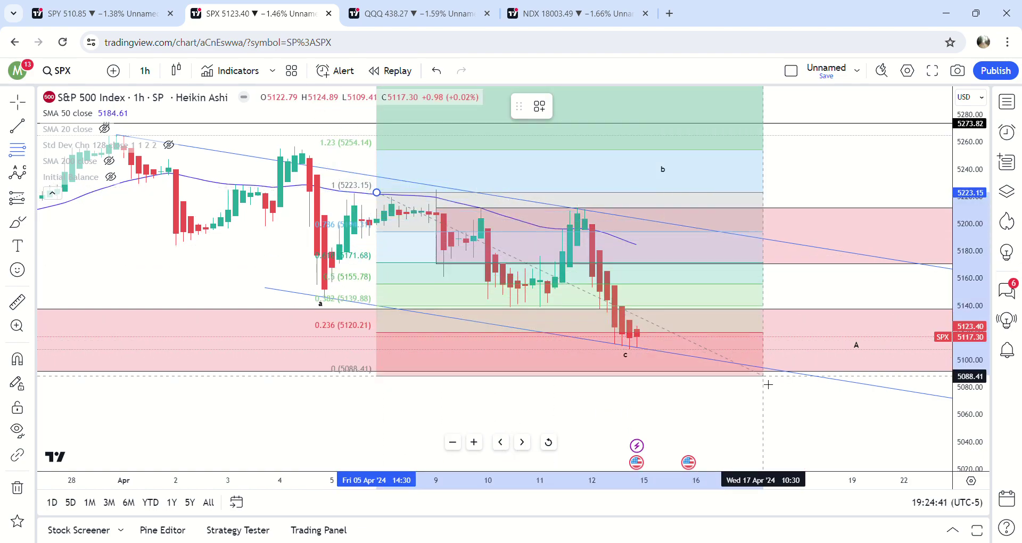
click(786, 351)
drag(971, 382, 970, 303)
drag(845, 315, 803, 340)
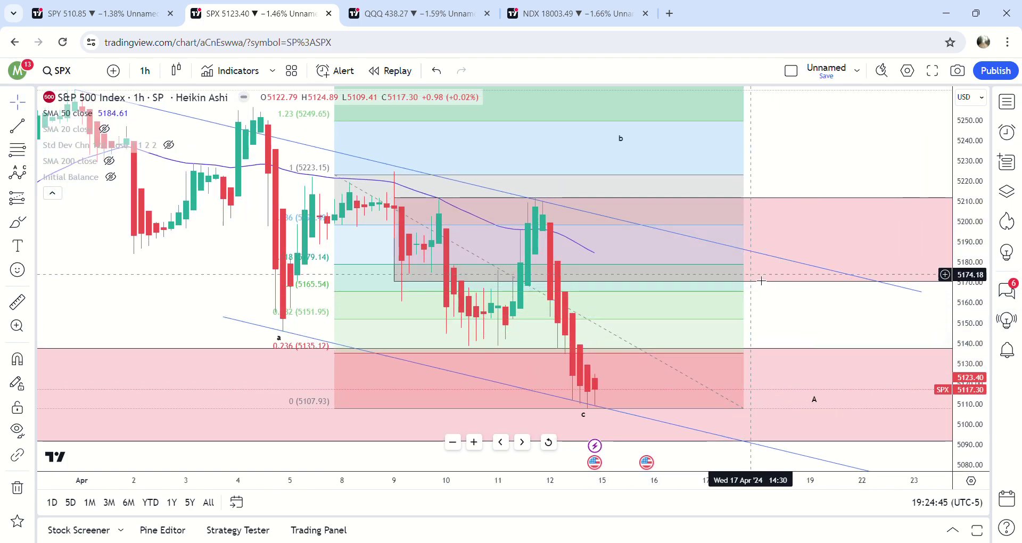
Place a horizontal line at the 0.618 retracement level, 5179.11, and delete the Fibonacci retracement
click(30, 126)
click(141, 252)
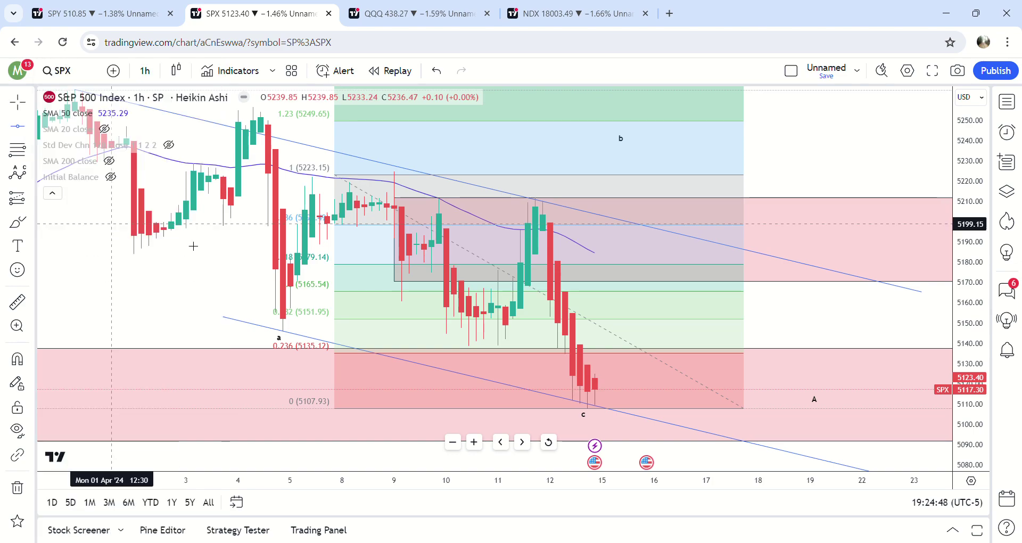
click(738, 264)
click(738, 275)
key(Delete)
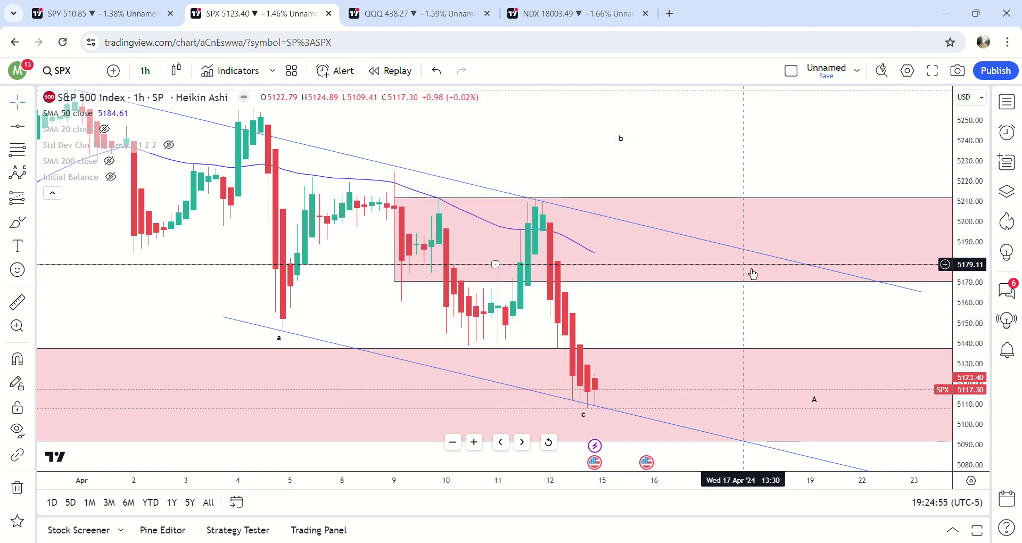
Draw a new Fibonacci retracement from 5221.81 down to the c low to find the extension levels
click(31, 151)
click(78, 128)
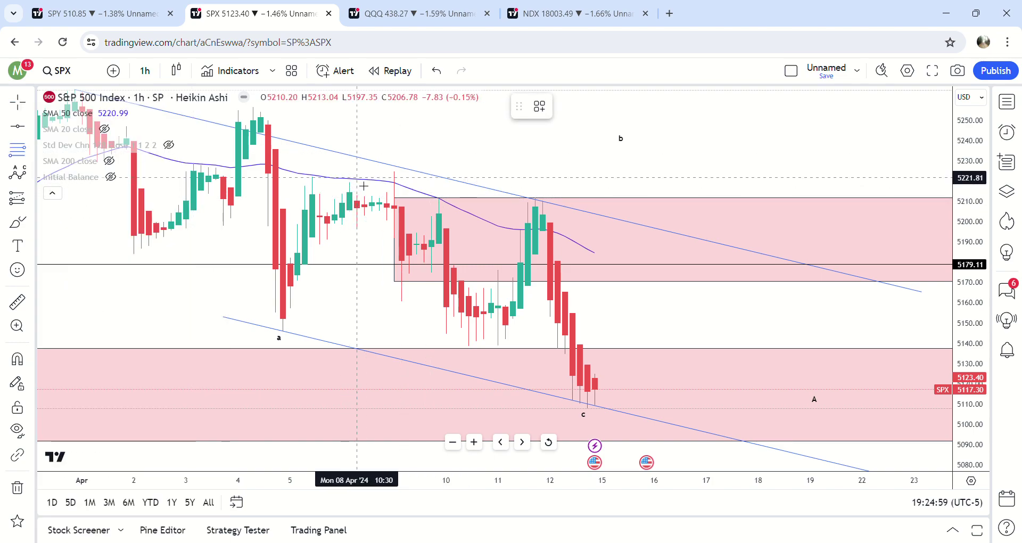
click(364, 185)
click(783, 407)
Move the upper horizontal line to the 1.618 extension at 5292.43 and delete the Fibonacci drawing
drag(810, 153, 774, 238)
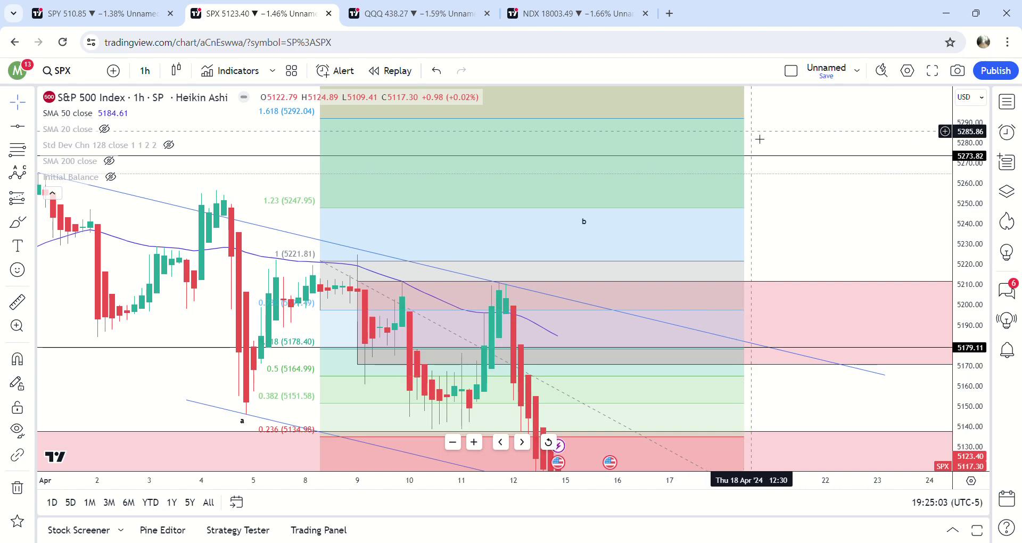
drag(763, 155, 783, 125)
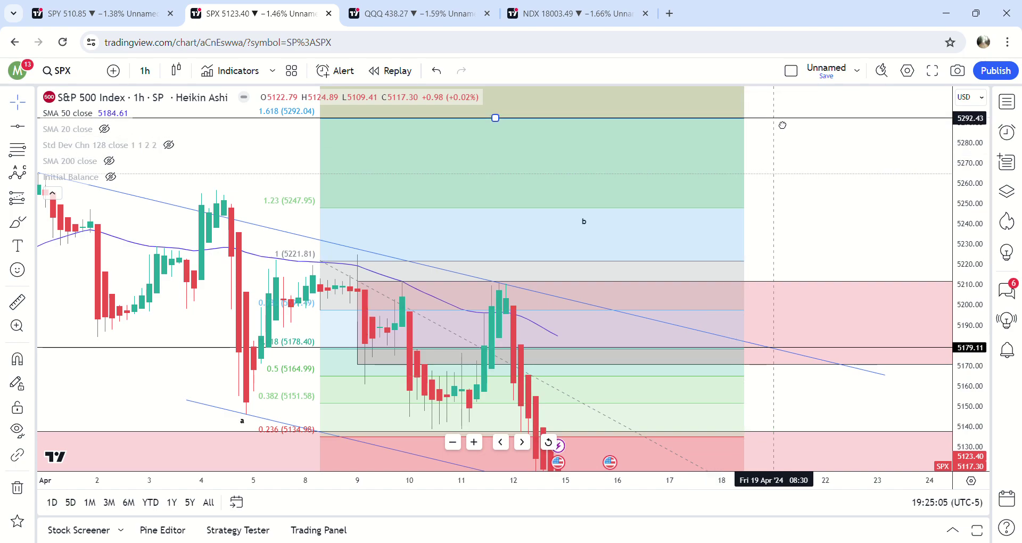
click(750, 159)
key(Delete)
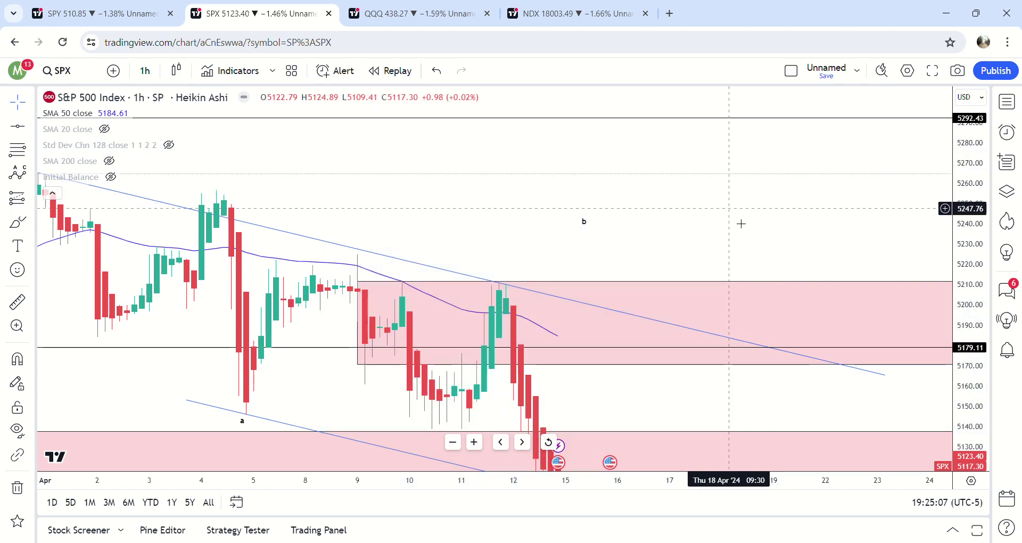
View the SPX chart on the 1-day interval and change it to the 4-hour interval
drag(742, 222, 774, 166)
drag(965, 217, 964, 342)
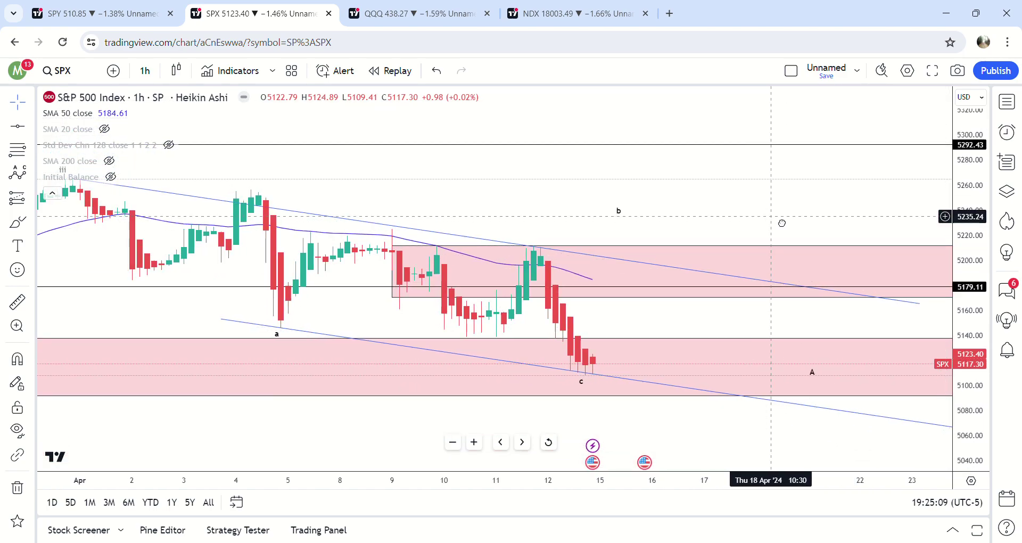
click(144, 74)
scroll(159, 372, down, 3)
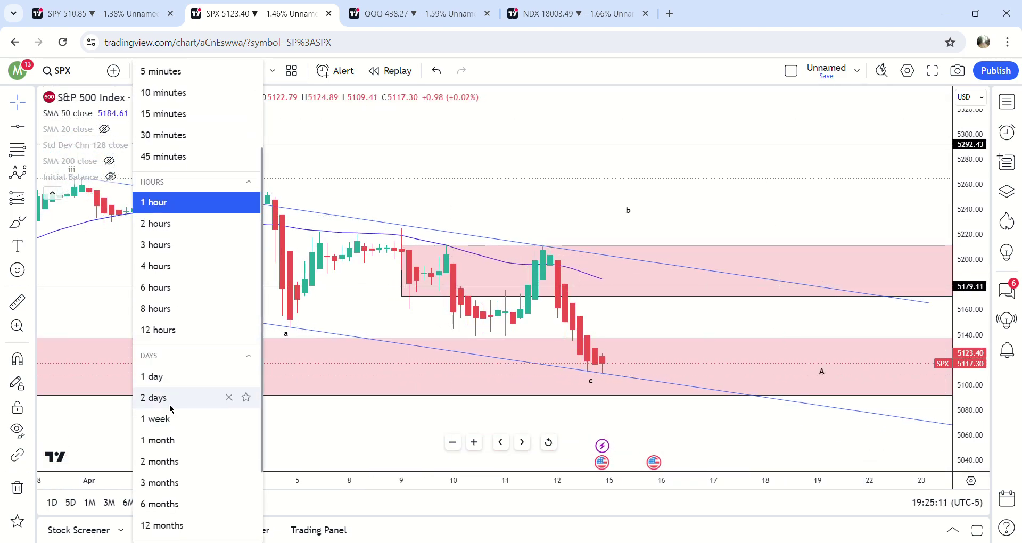
click(159, 372)
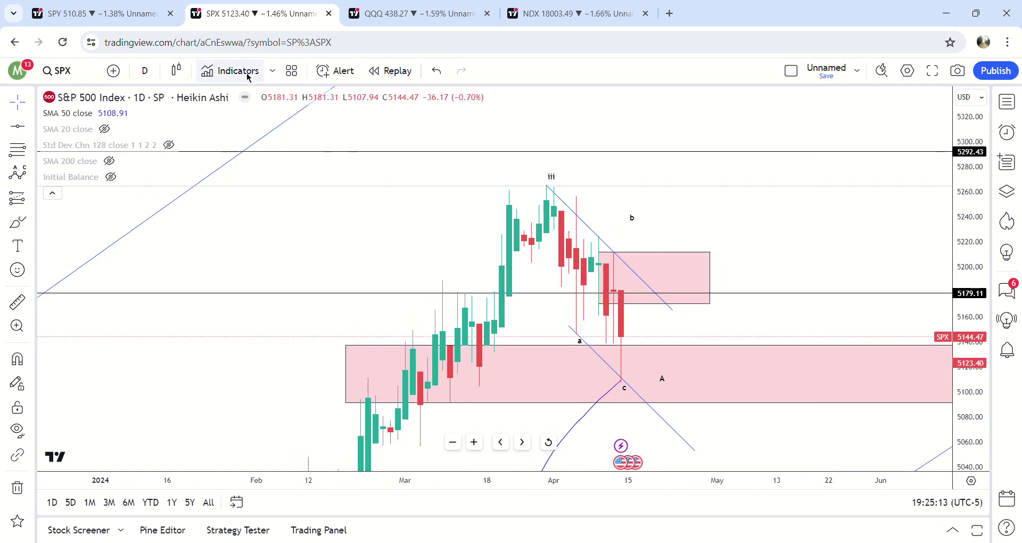
click(143, 75)
click(140, 399)
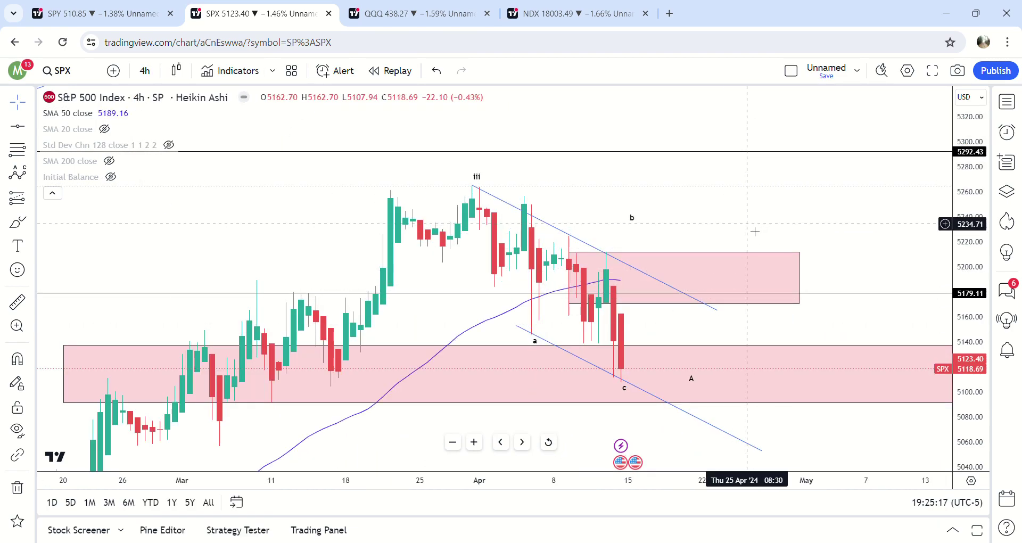
Change the chart type from Heikin Ashi to bars and shorten the upper pink zone to end on 24 April
drag(741, 227, 792, 195)
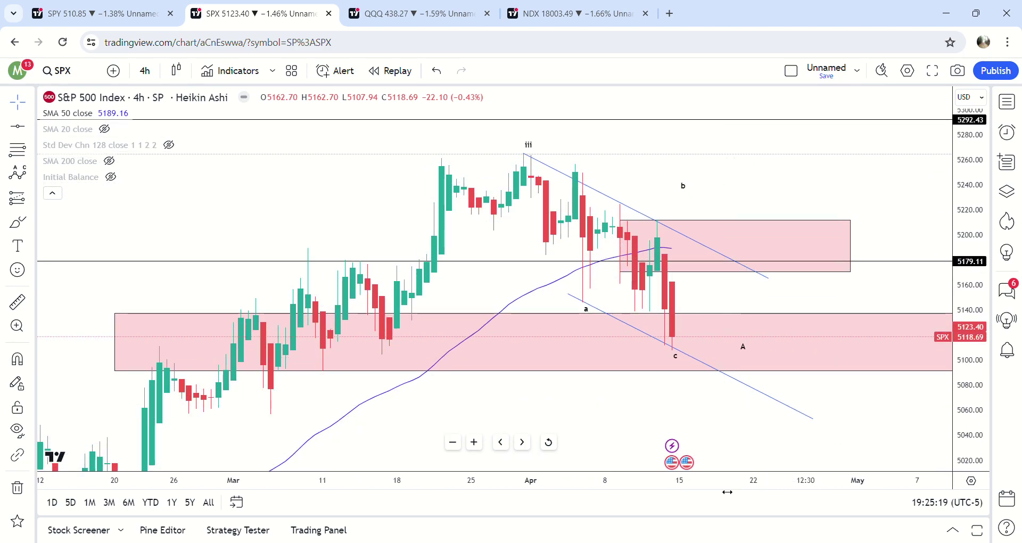
drag(728, 485, 573, 482)
drag(970, 373, 970, 224)
drag(581, 318, 562, 328)
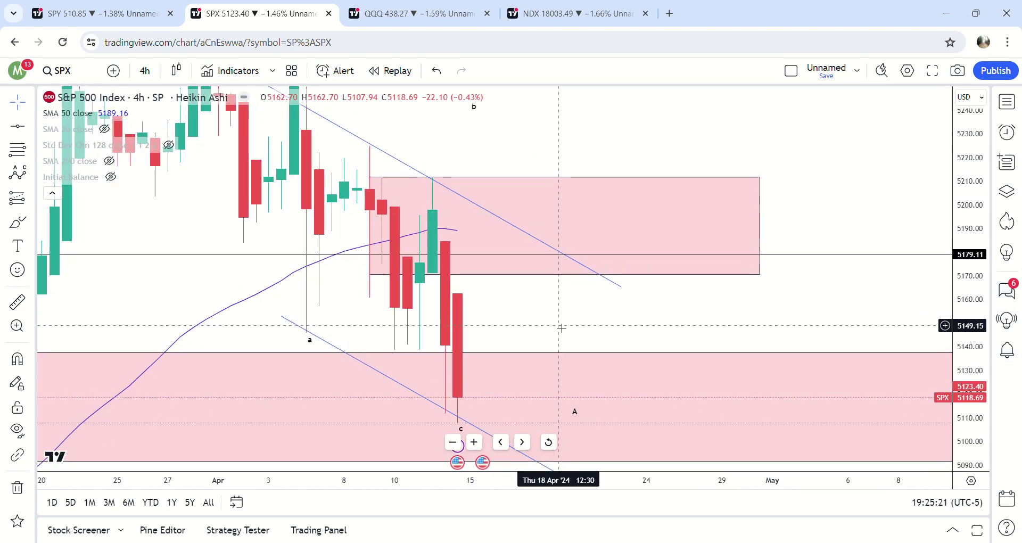
click(576, 274)
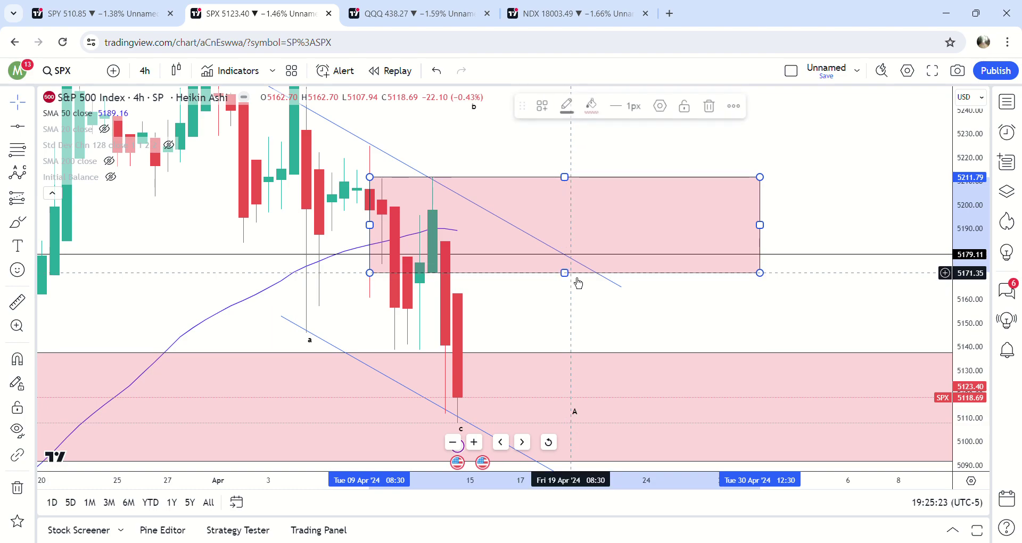
drag(592, 298, 676, 307)
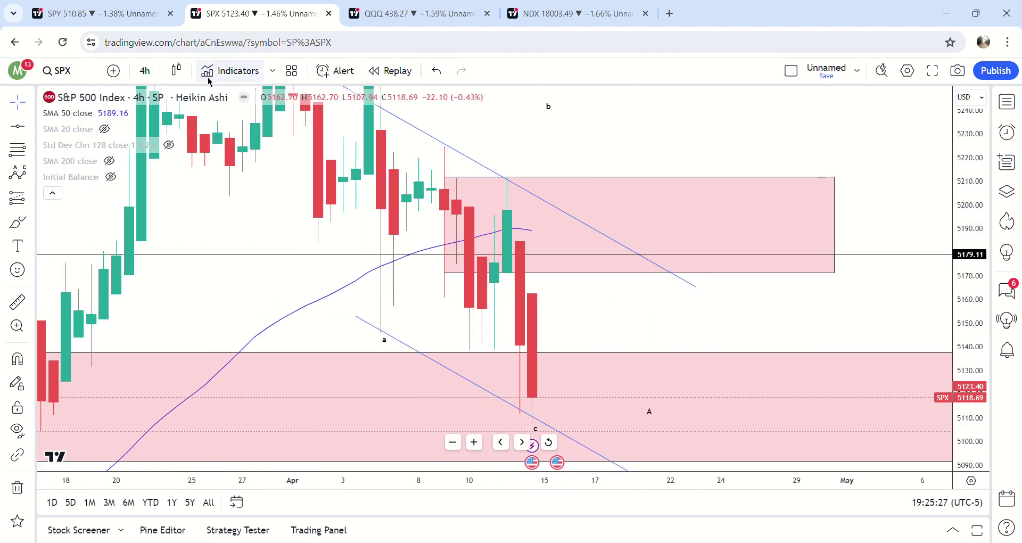
click(177, 71)
click(183, 91)
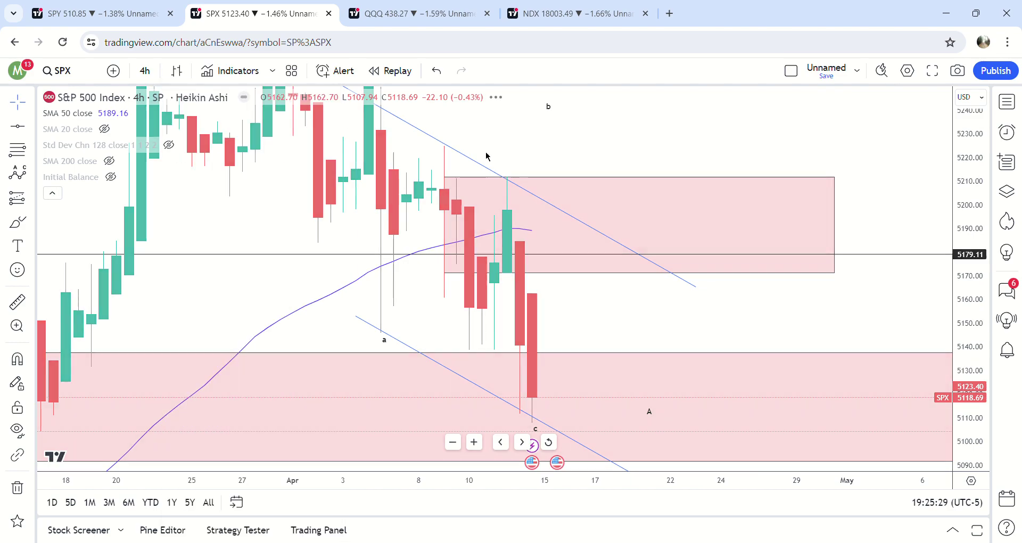
drag(628, 332, 515, 314)
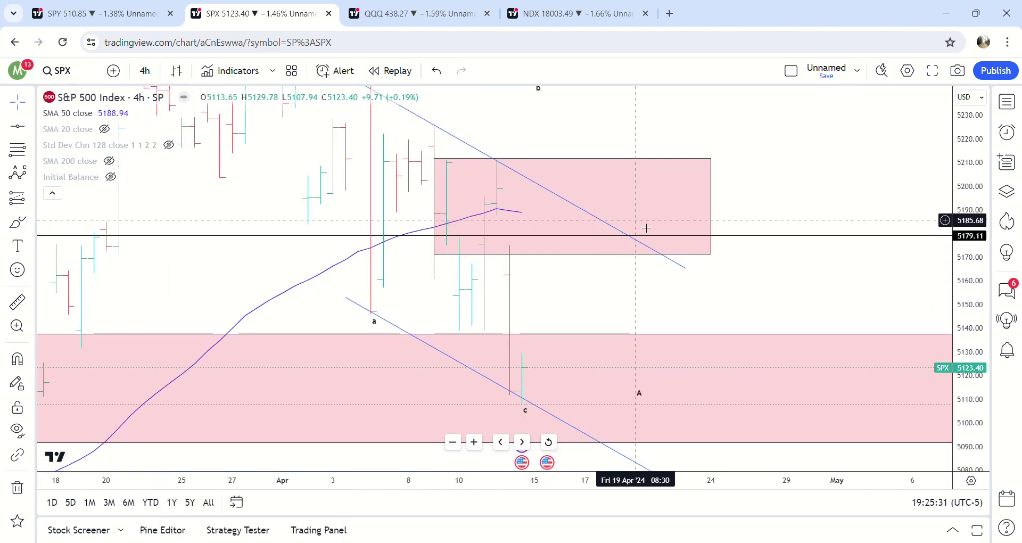
Draw a horizontal line at about 5187.65 inside the upper pink zone and colour it red
click(20, 123)
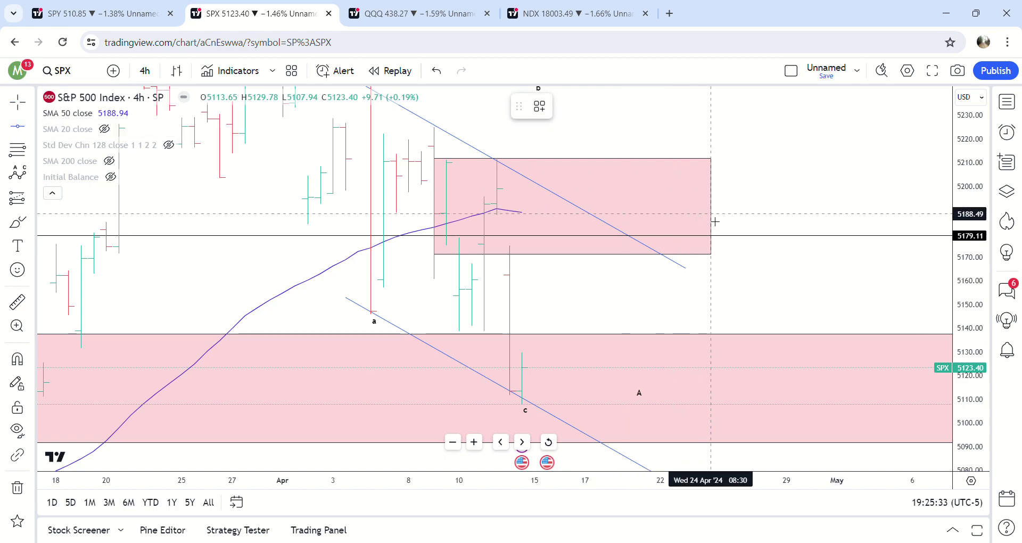
click(714, 224)
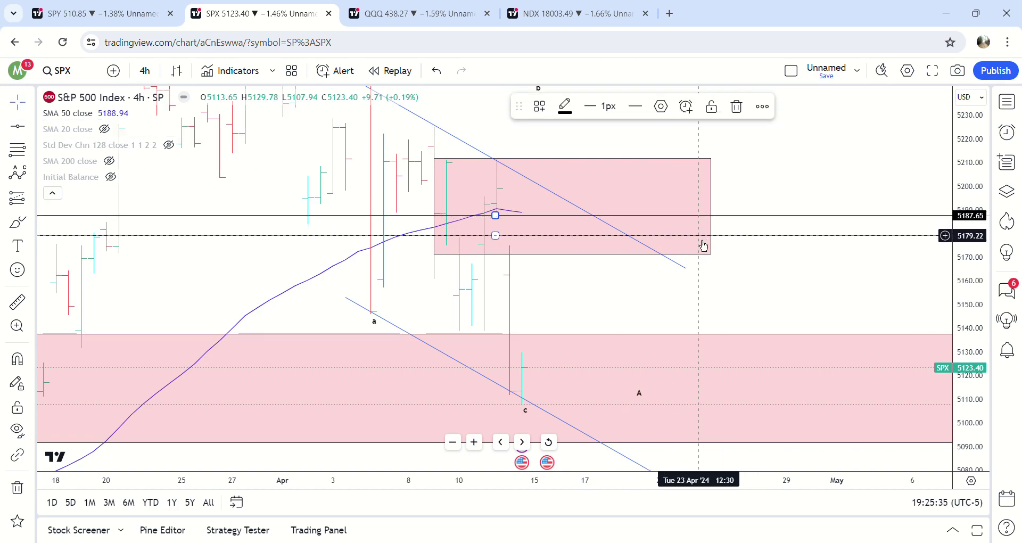
double_click(732, 219)
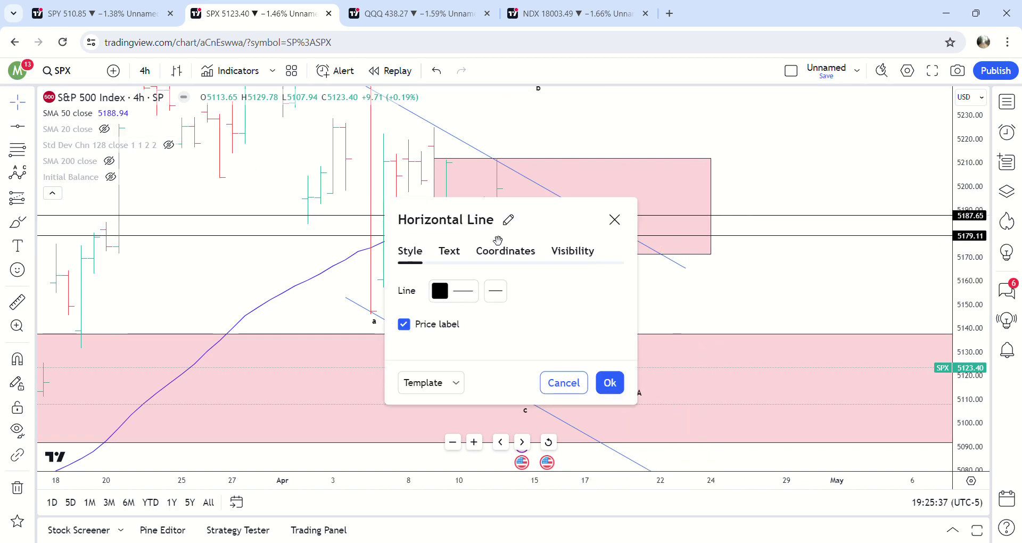
click(439, 290)
click(442, 329)
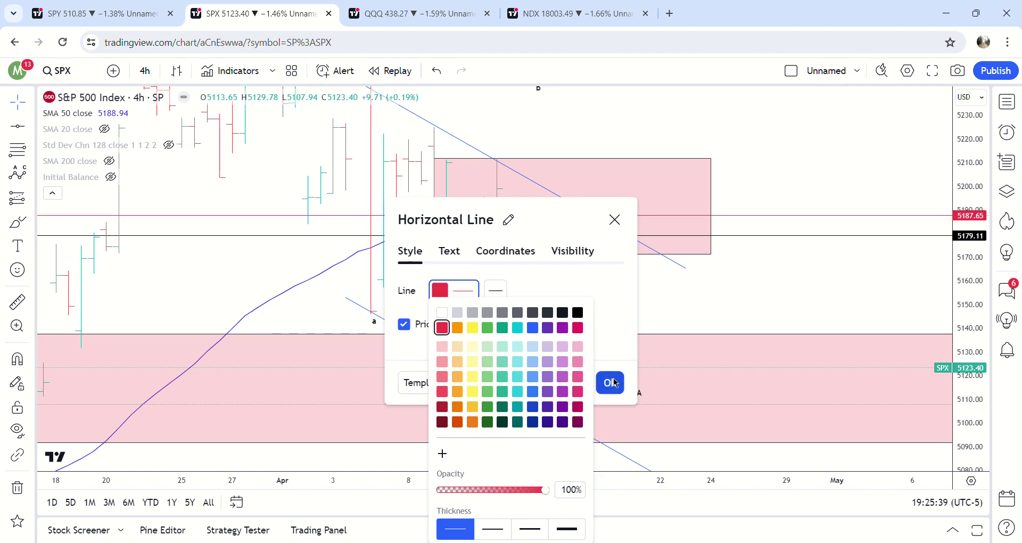
click(614, 382)
Change the SPX chart type from bars to Heikin Ashi
click(176, 71)
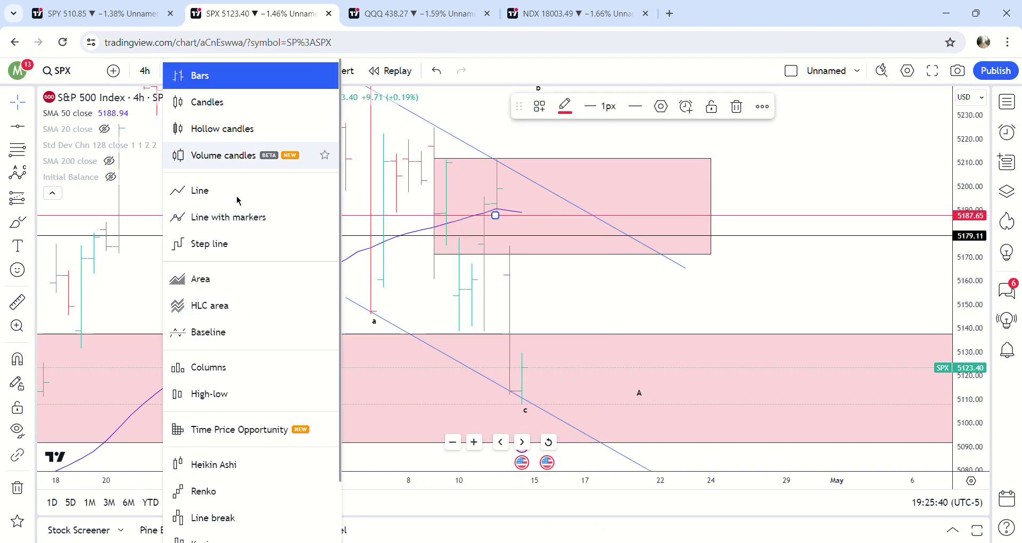
click(225, 463)
drag(826, 279, 735, 318)
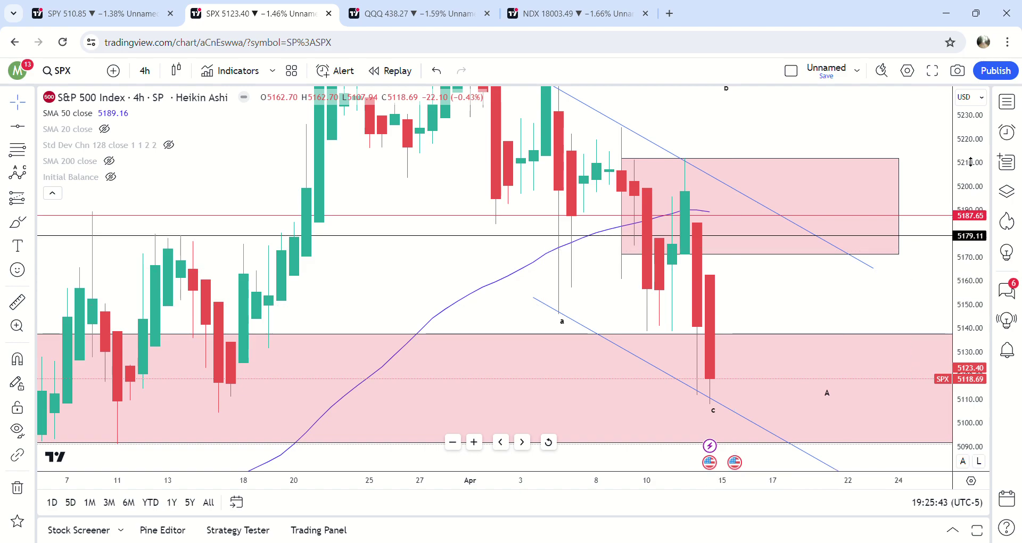
Examine the 4-hour Heikin Ashi candles against the descending channel, the horizontal lines and the two pink zones
drag(971, 162, 969, 315)
drag(787, 299, 812, 296)
drag(766, 484, 643, 487)
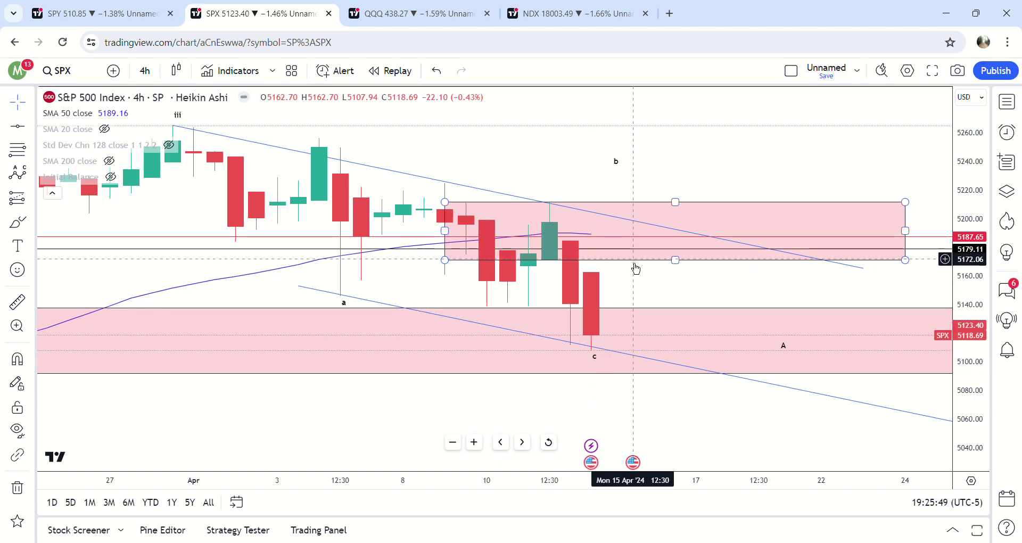
drag(661, 297, 669, 301)
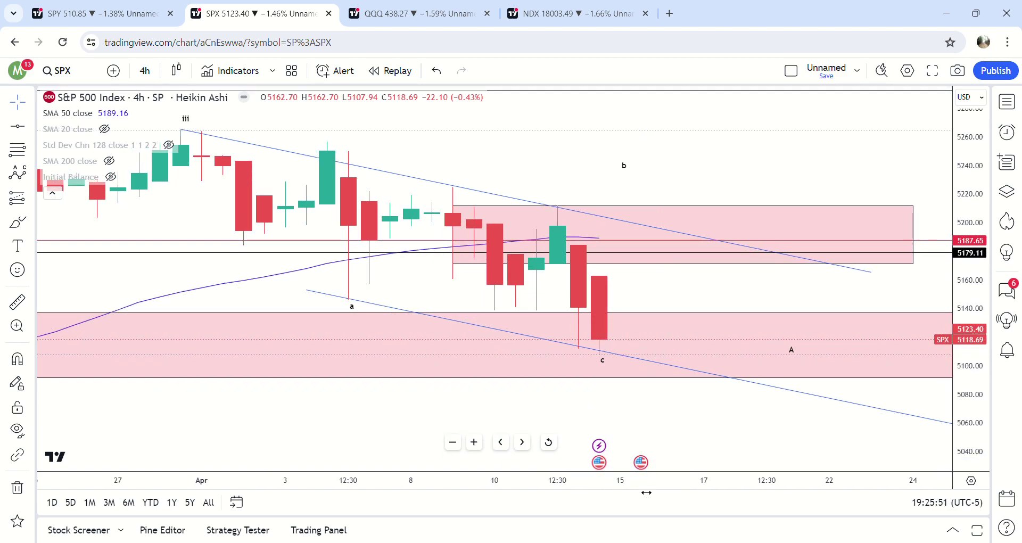
drag(648, 489, 628, 488)
drag(619, 282, 545, 283)
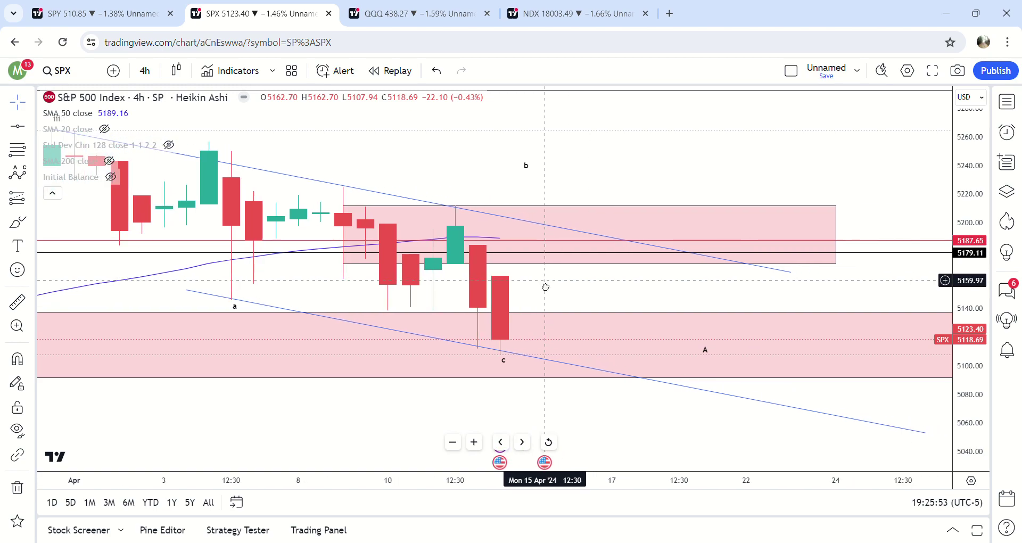
drag(963, 317, 965, 288)
drag(646, 298, 695, 331)
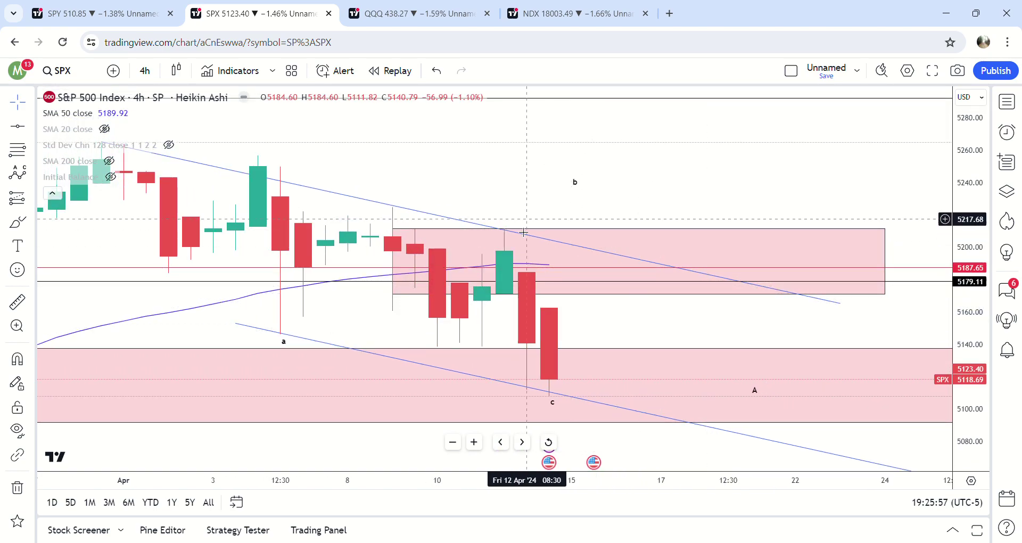
Change the chart interval to 1 hour to show the latest decline in finer detail
click(151, 72)
click(247, 335)
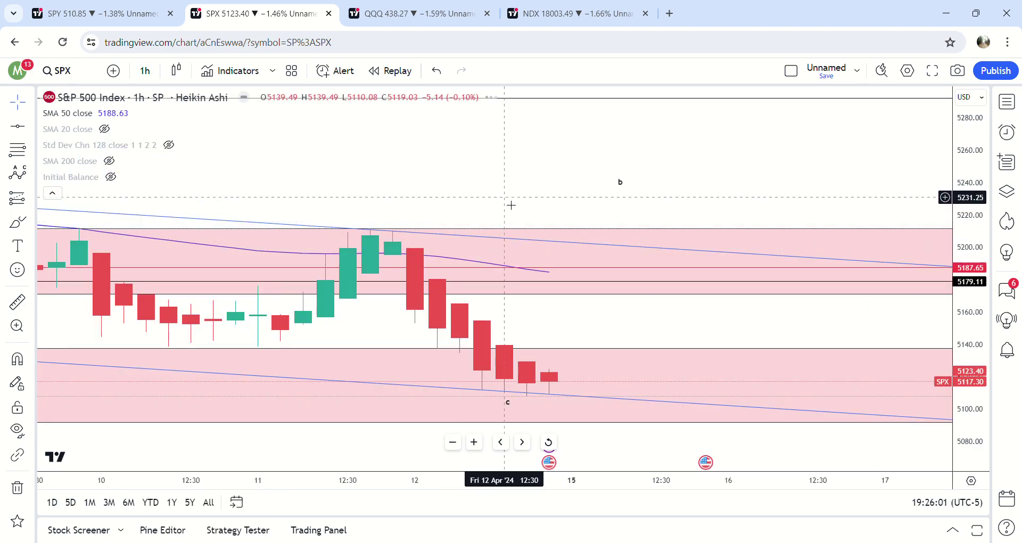
drag(973, 349, 970, 223)
drag(637, 288, 620, 323)
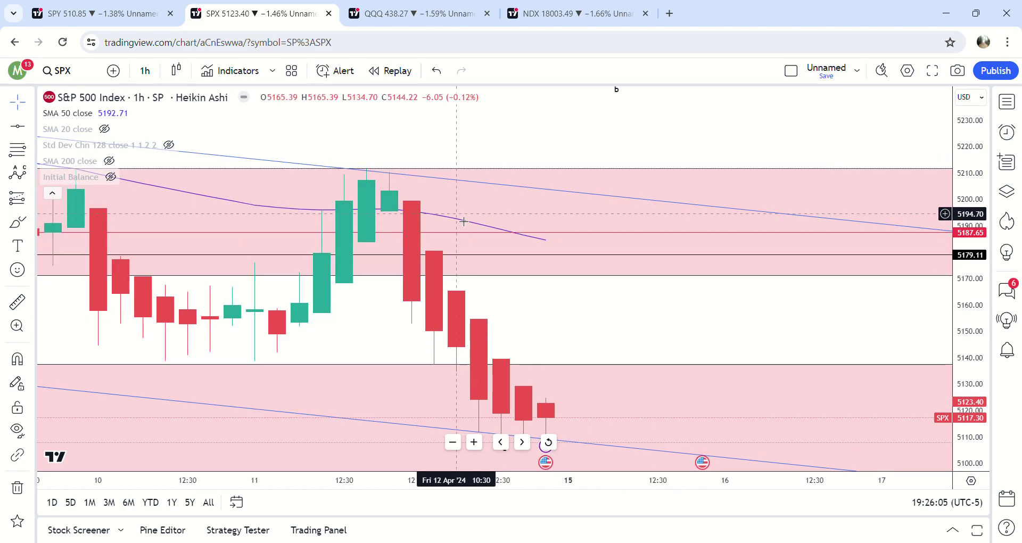
Try the 2-hour interval and return to the 1-hour interval
click(145, 70)
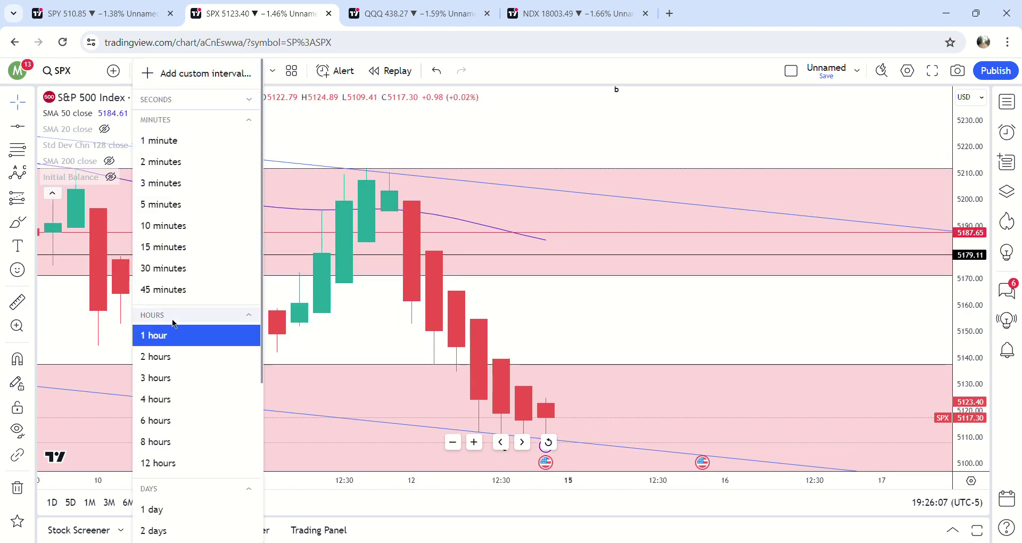
click(152, 356)
click(145, 70)
click(179, 332)
Switch the chart type to bars and move the red horizontal line up to the top of the price gap at 5198.23
click(177, 71)
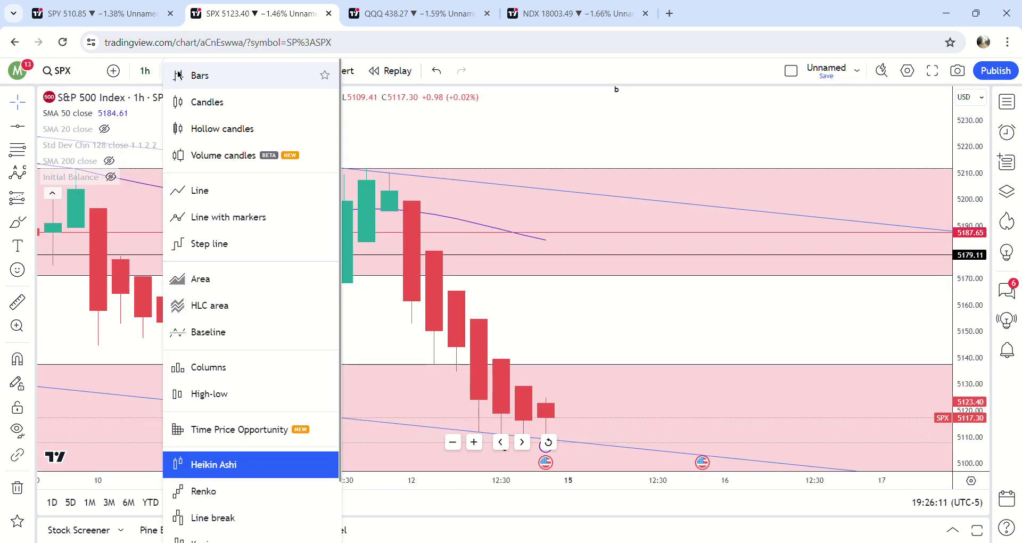
click(192, 80)
drag(756, 339, 634, 330)
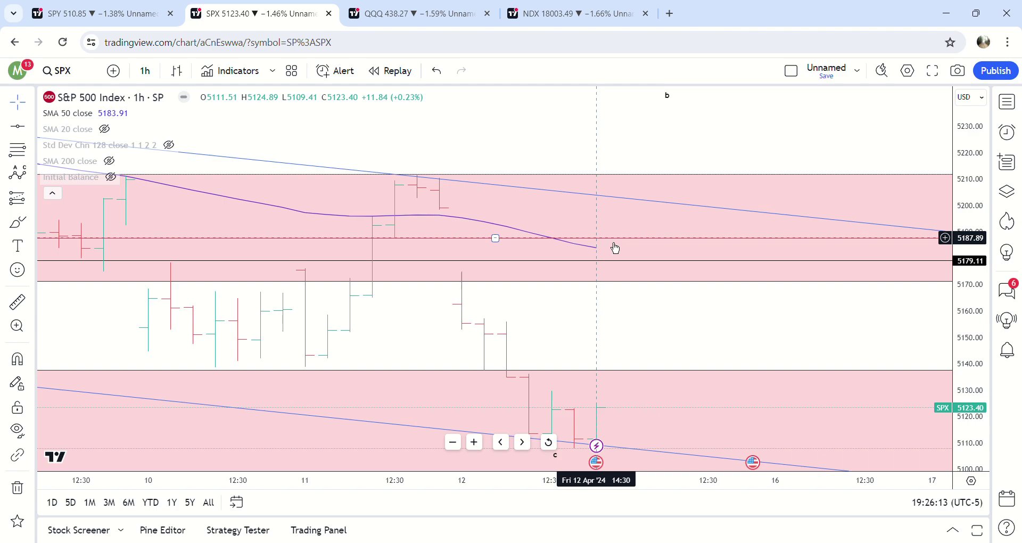
drag(616, 247, 648, 217)
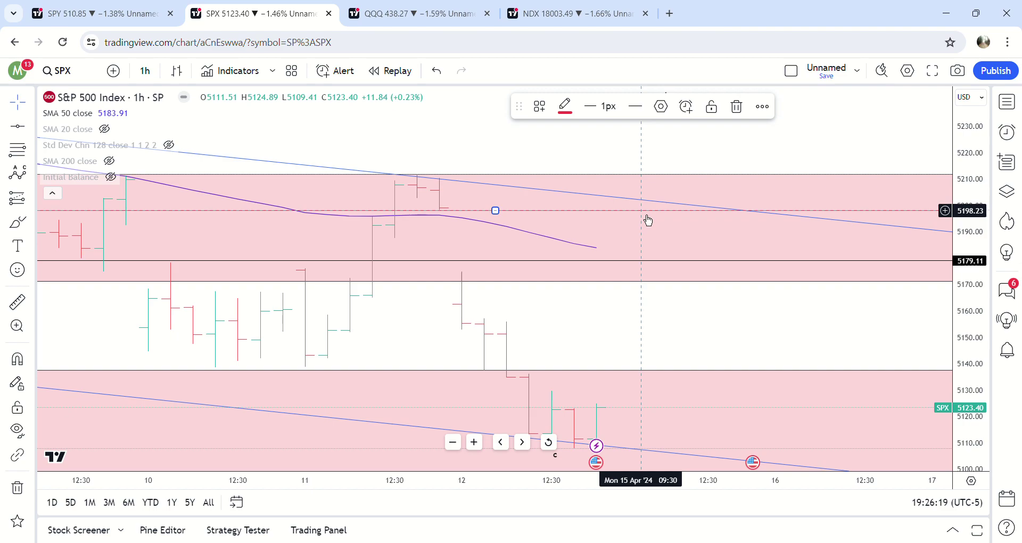
Change the chart type back to Heikin Ashi
click(177, 71)
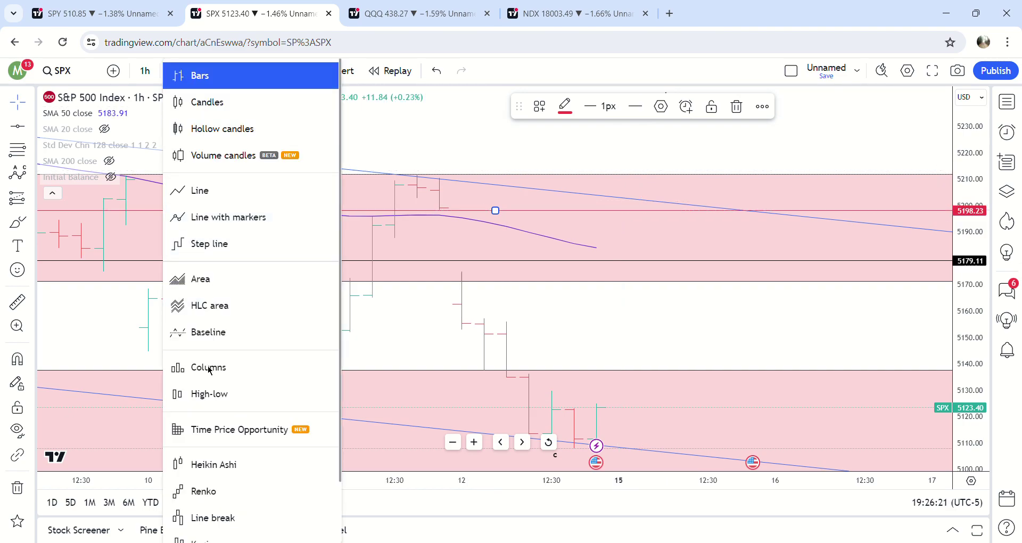
click(223, 457)
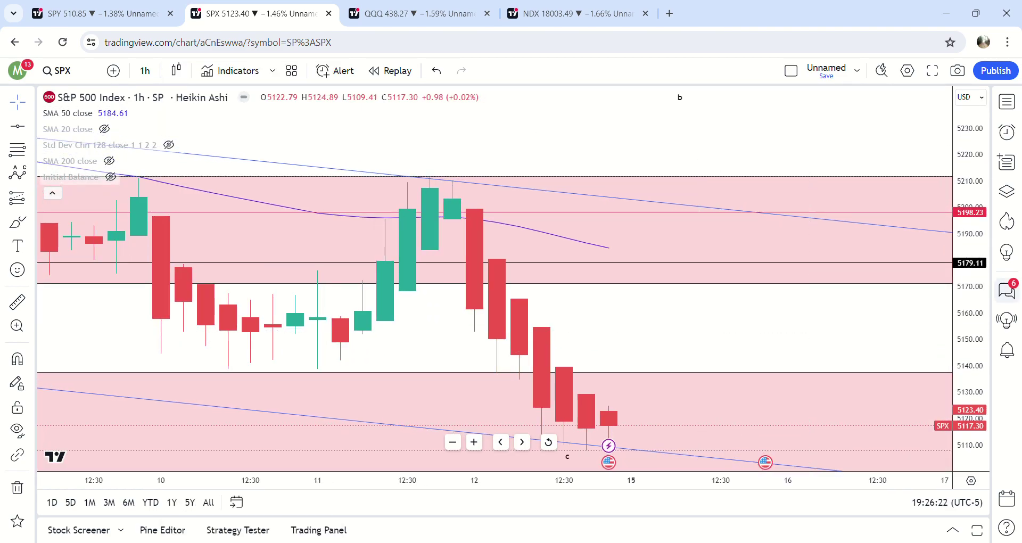
drag(552, 330, 541, 311)
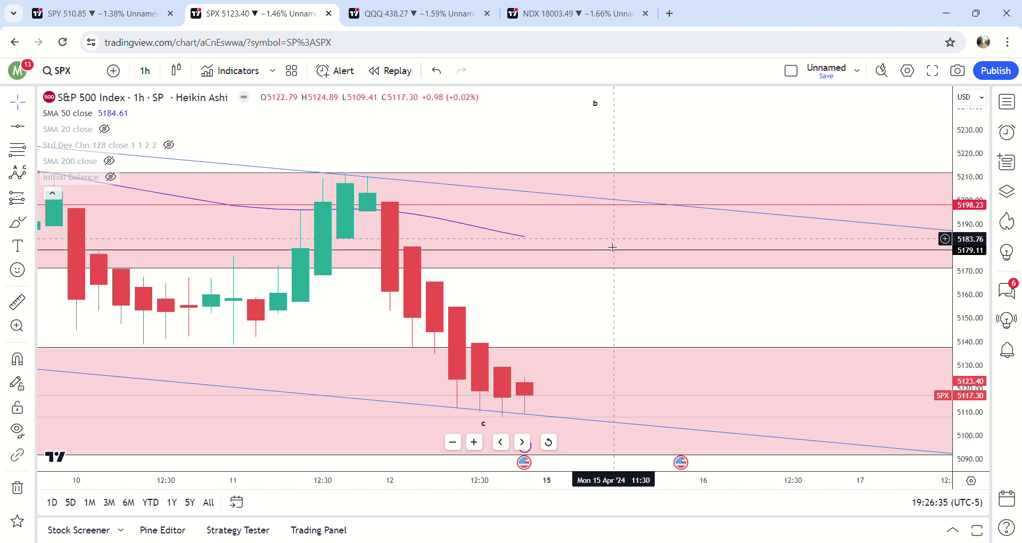
Change the interval to 4 hours and move the b label to about 5235.44 on 15 April
click(145, 71)
click(157, 399)
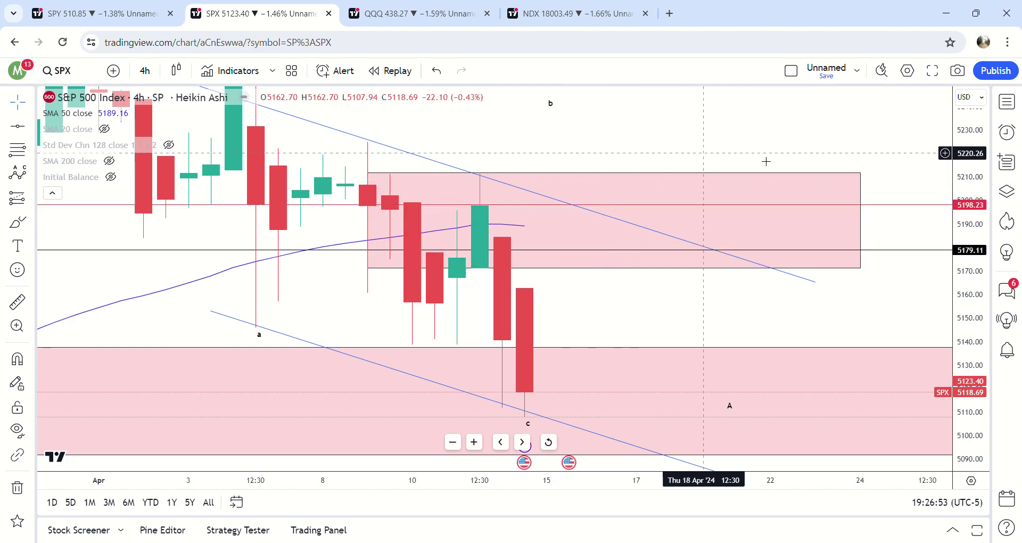
drag(969, 135, 969, 213)
drag(735, 149, 726, 160)
drag(541, 155, 565, 171)
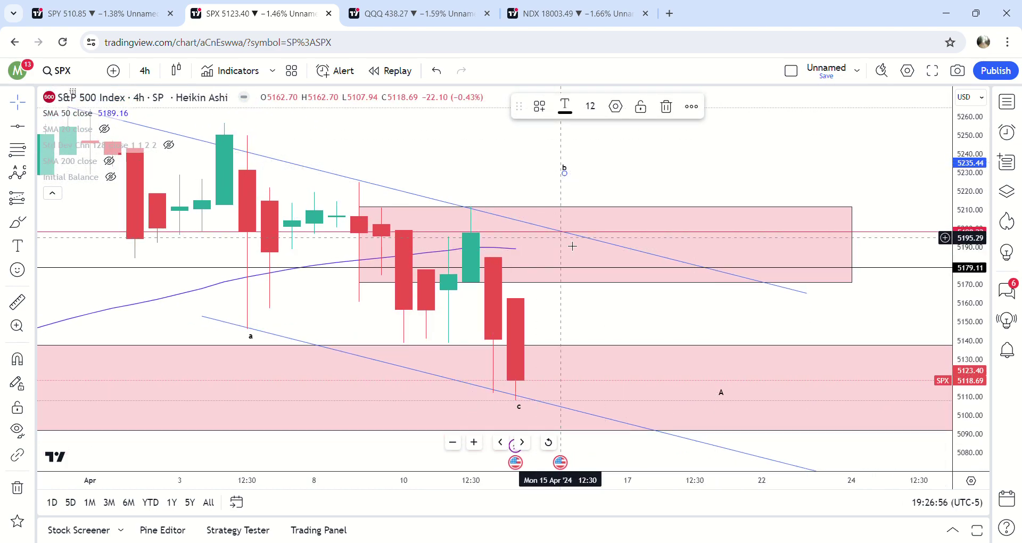
Set the chart back to the 1-hour interval with the whole channel in view
click(144, 71)
click(165, 334)
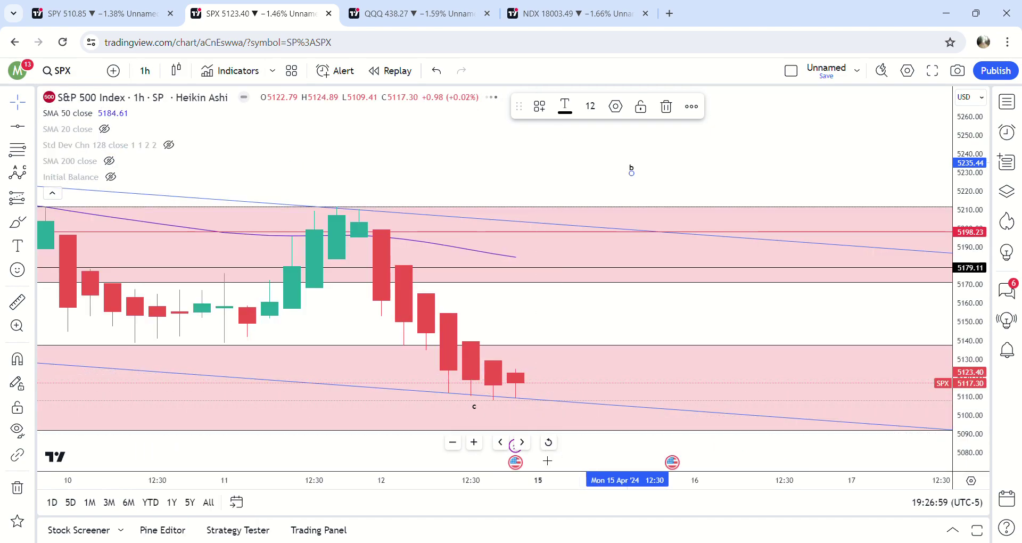
drag(497, 490, 781, 480)
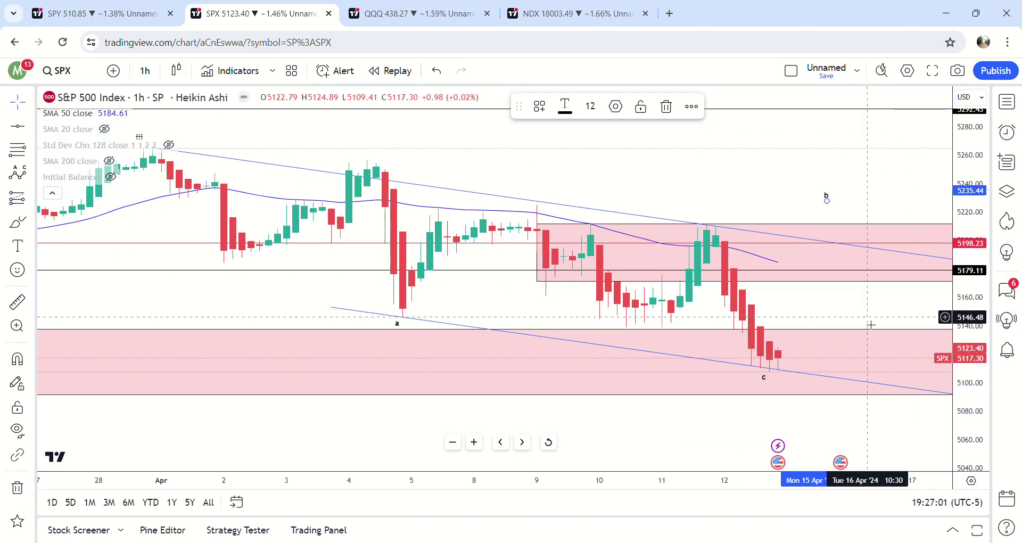
Draw a rising Elliott impulse wave from the c low, with (1) at about 5154, (2) at 5132, (3) at 5190, (4) at 5184 and (5) at 5214
click(31, 174)
click(123, 315)
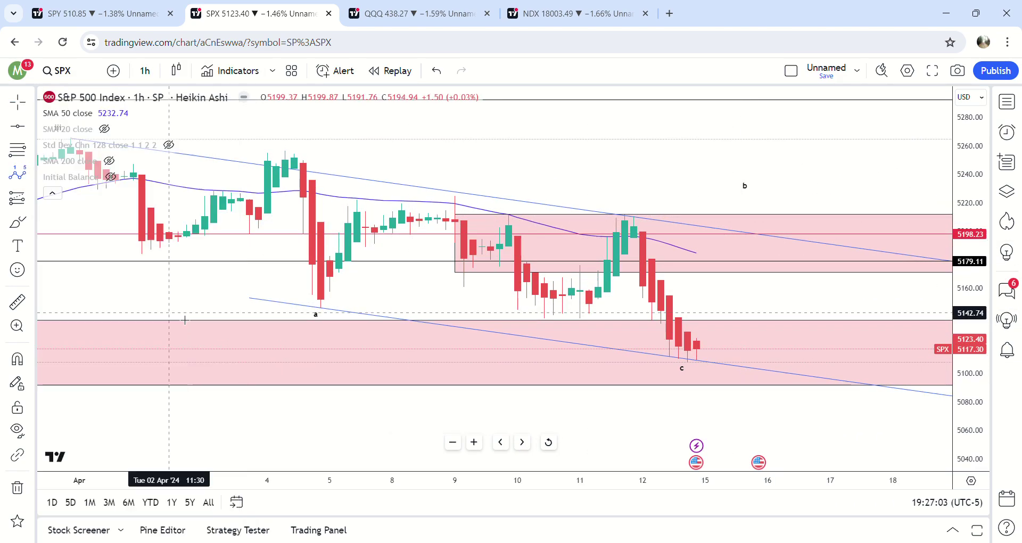
click(696, 356)
click(714, 297)
click(750, 328)
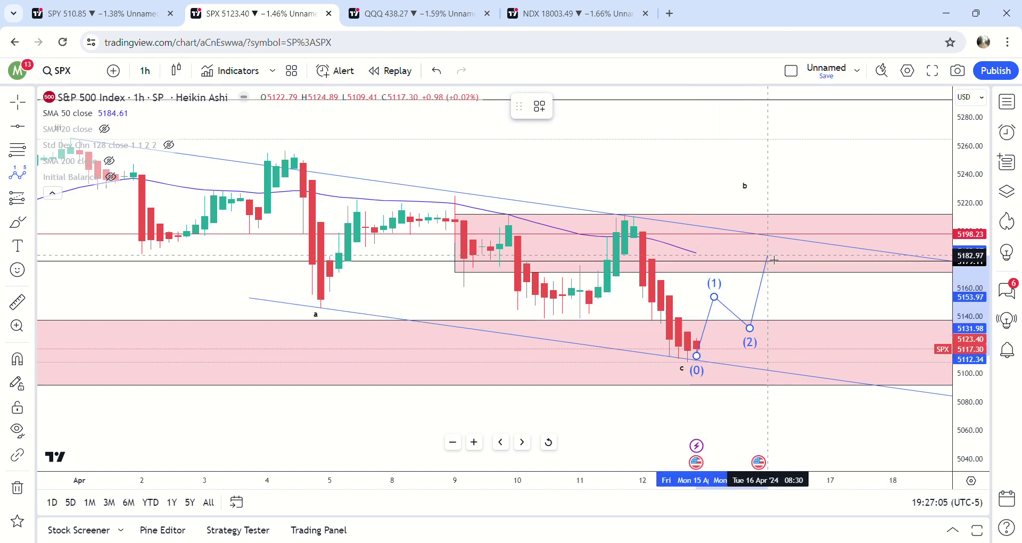
click(786, 258)
click(814, 220)
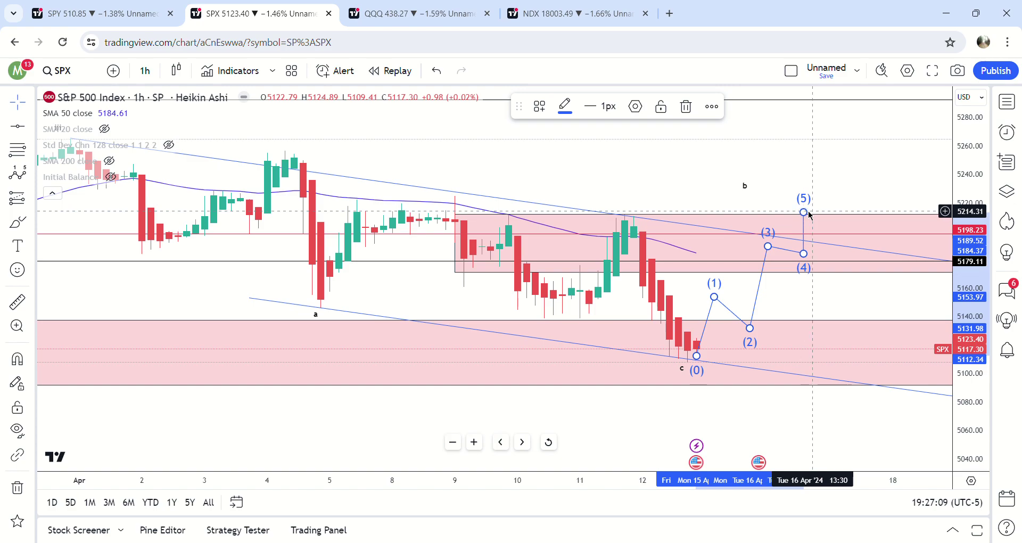
Move the b label to just above the end of impulse wave (5)
drag(804, 212, 717, 164)
drag(621, 155, 724, 165)
drag(544, 480, 756, 479)
drag(673, 428, 646, 444)
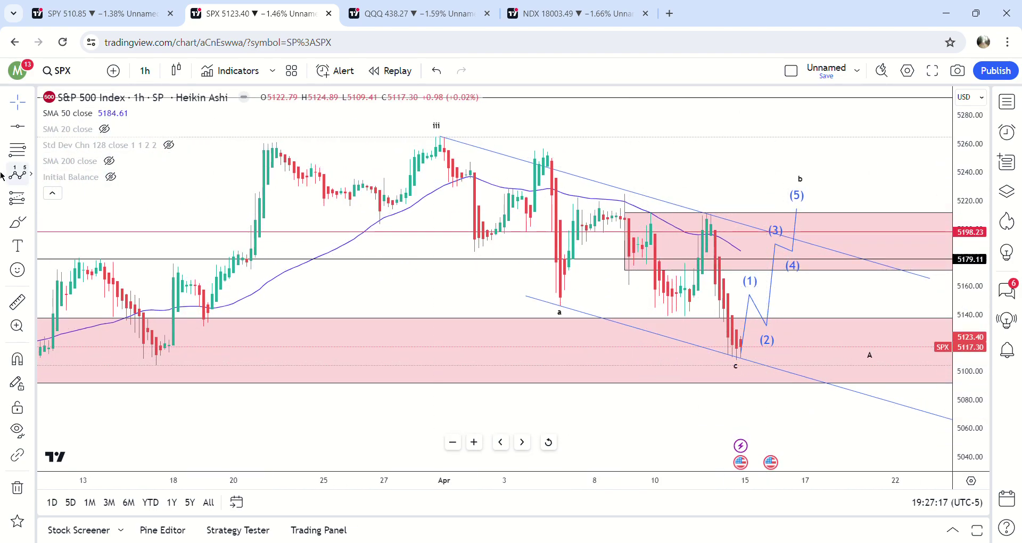
Draw an Elliott correction wave from the iii high at about 5262 to (A) at 5148, (B) at 5231 and (C) beside the A label
click(30, 173)
click(163, 346)
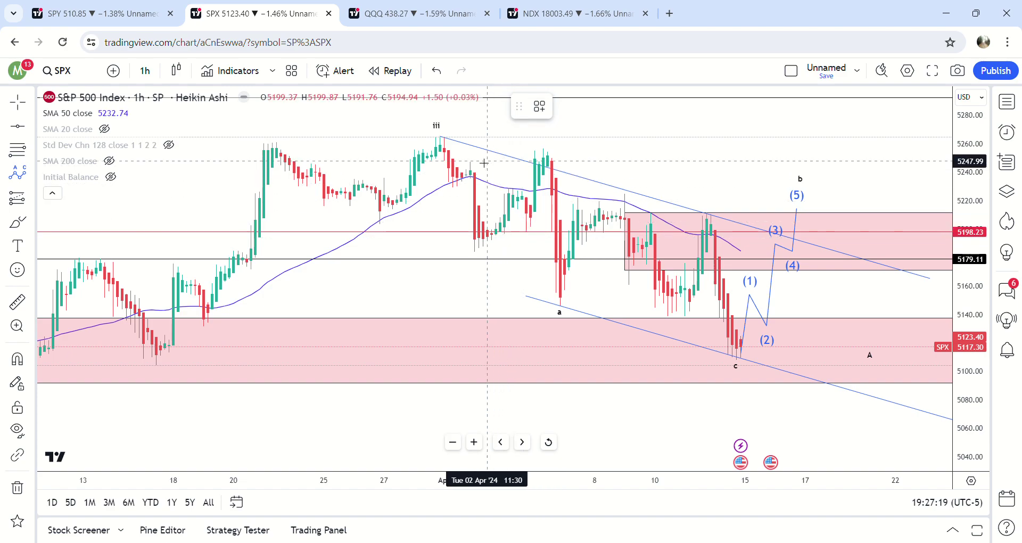
click(453, 142)
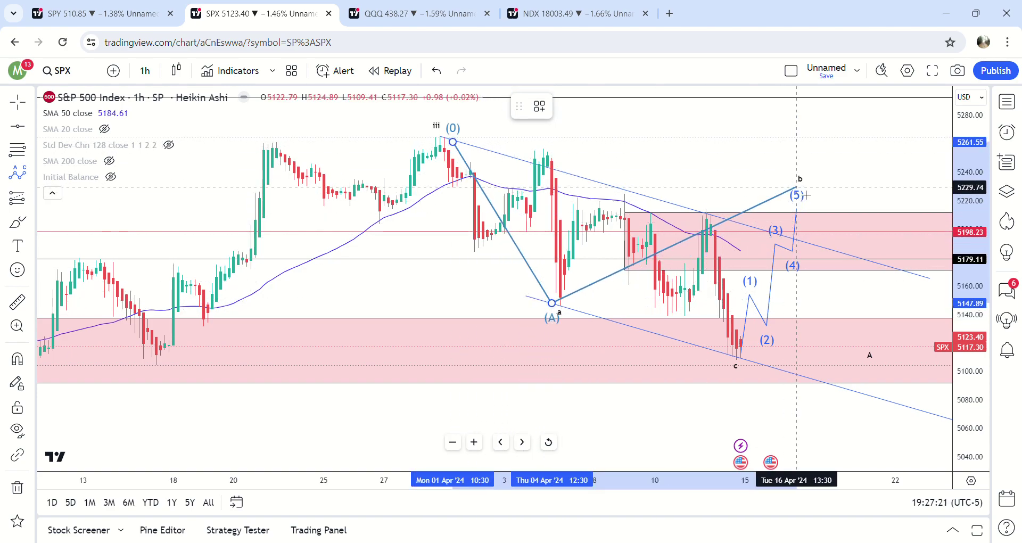
click(797, 185)
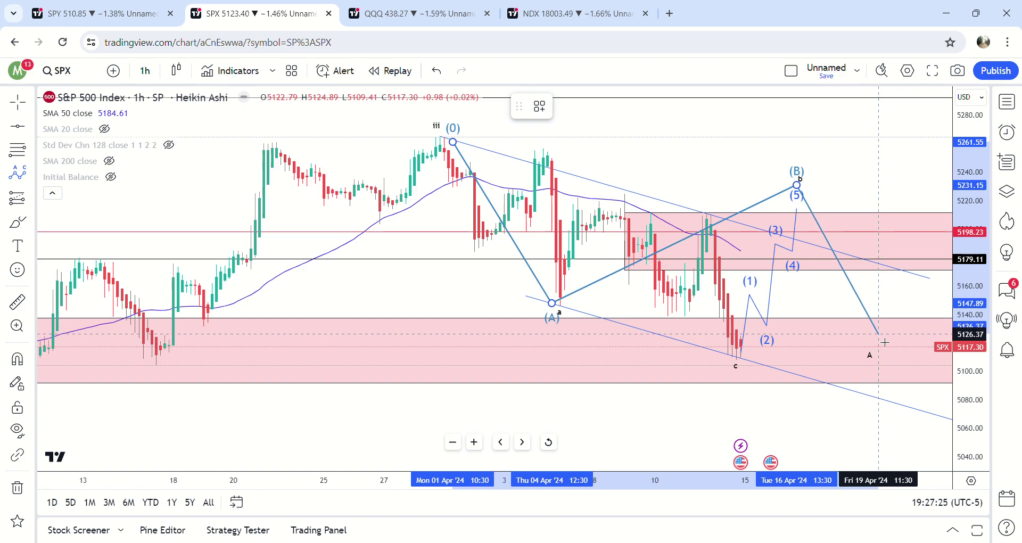
click(879, 336)
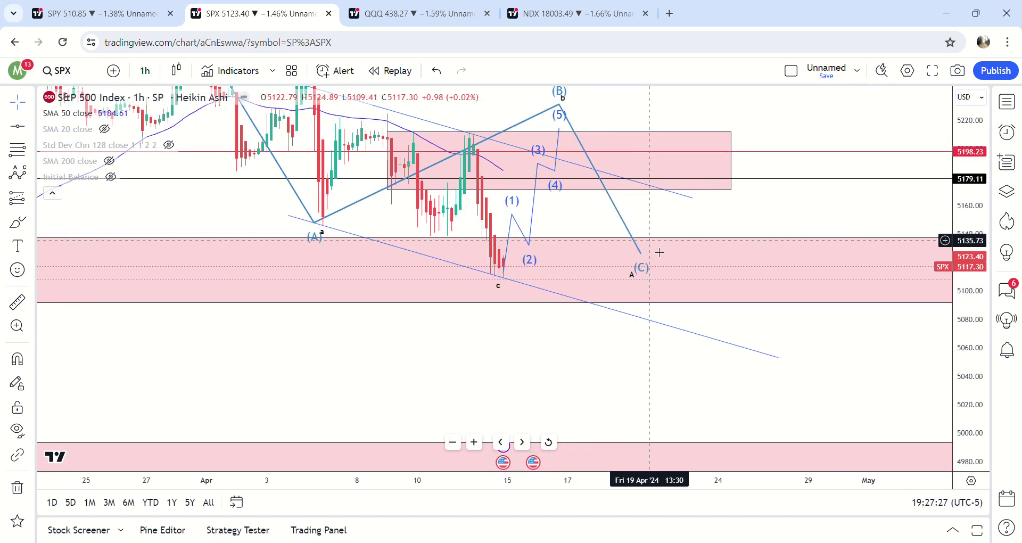
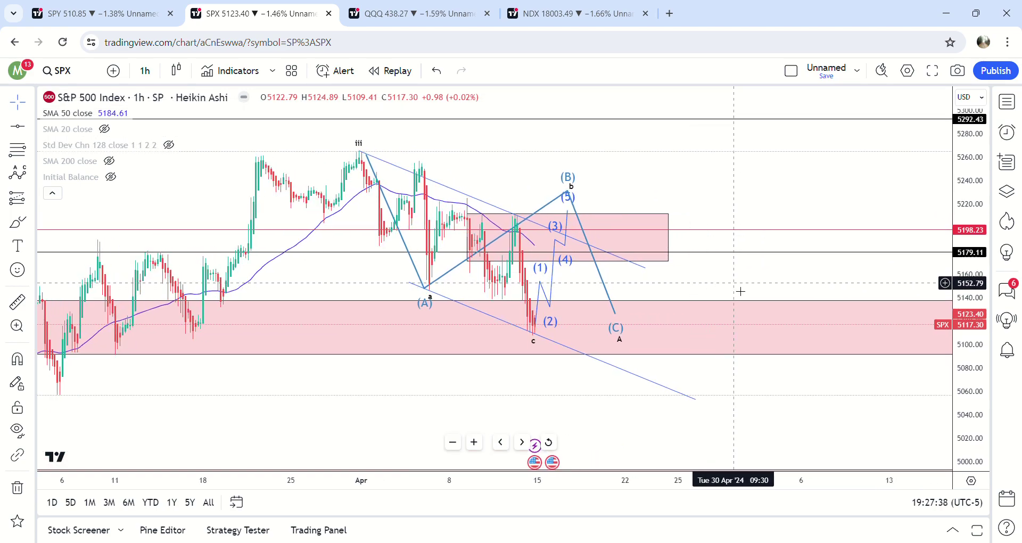
Draw a larger correction wave from the iii high at about 5267 to (A) at 5101, (B) at 5208 and (C) in the lowest pink zone
drag(563, 483, 637, 487)
drag(818, 403, 665, 392)
click(17, 172)
click(306, 129)
click(526, 326)
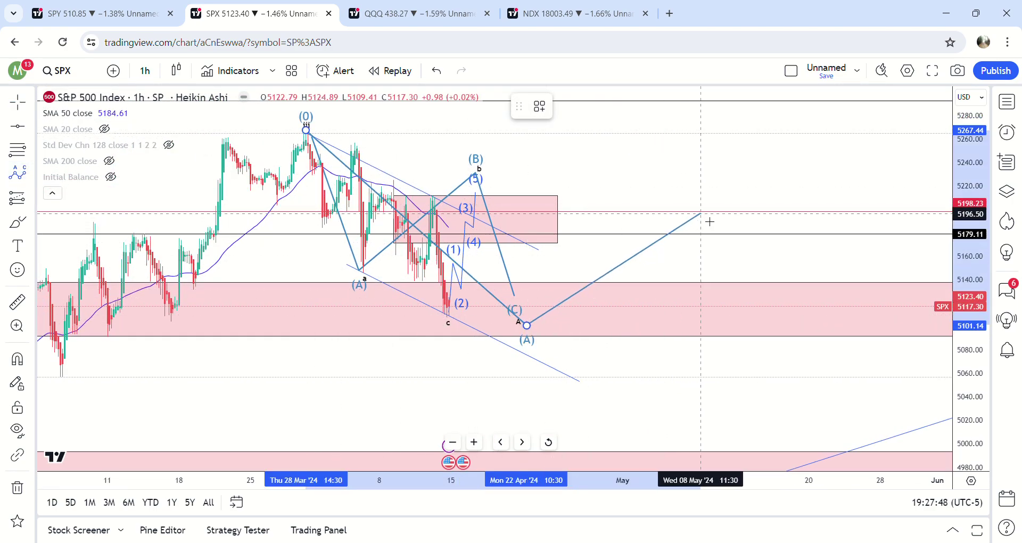
click(714, 200)
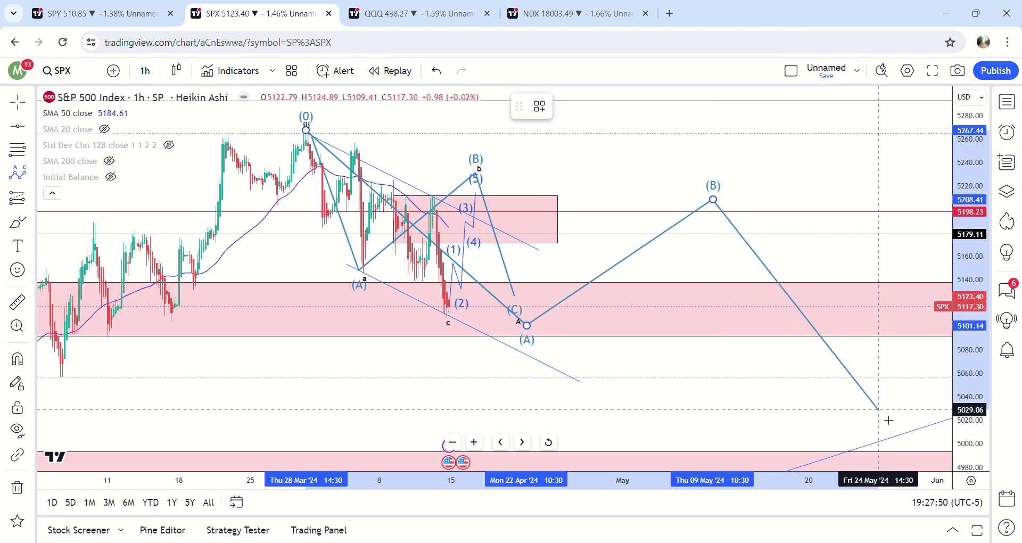
click(849, 458)
mouse_move(834, 444)
mouse_down()
mouse_move(737, 368)
mouse_move(830, 411)
mouse_up()
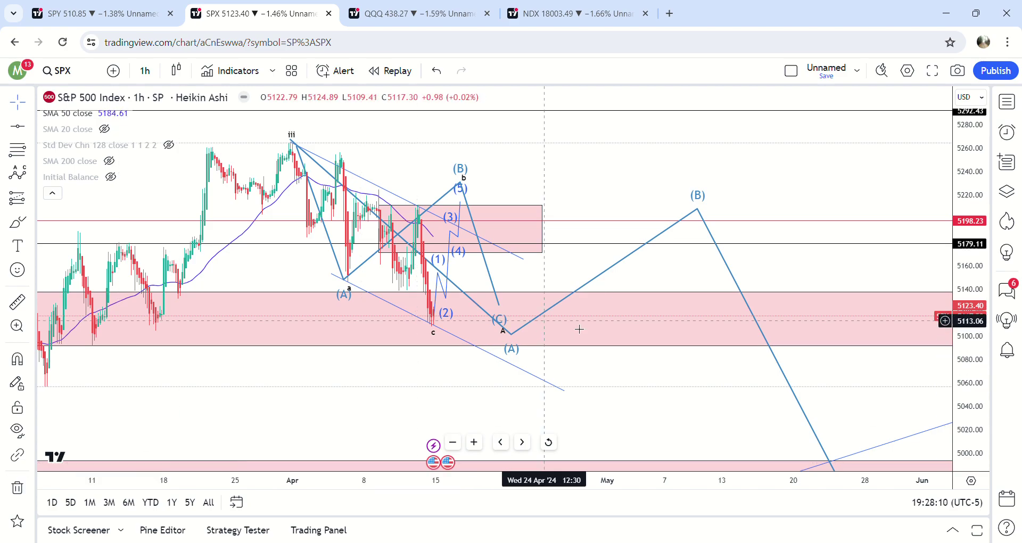
Delete the two projected ABC correction waves that start at the iii high, keeping the rising impulse wave
click(737, 279)
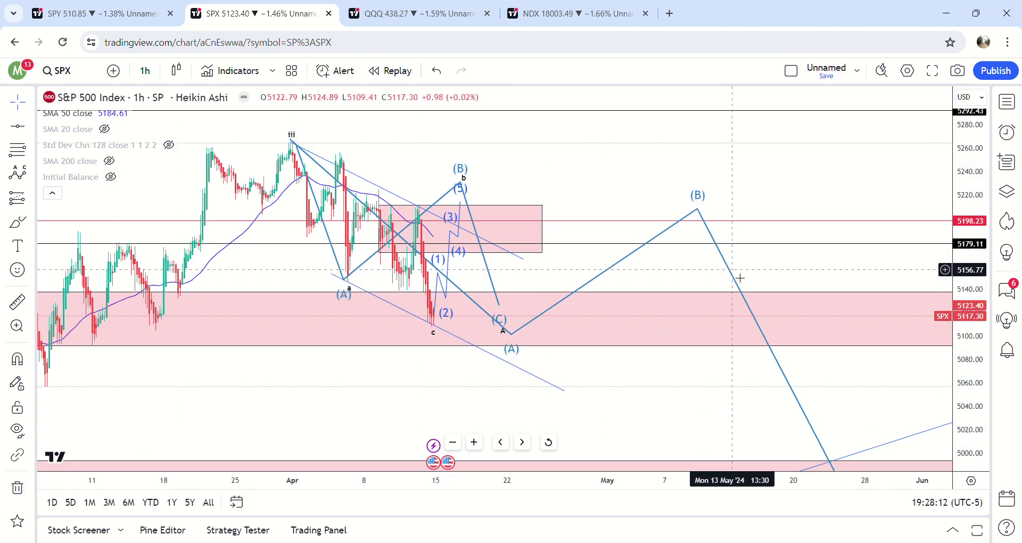
key(Delete)
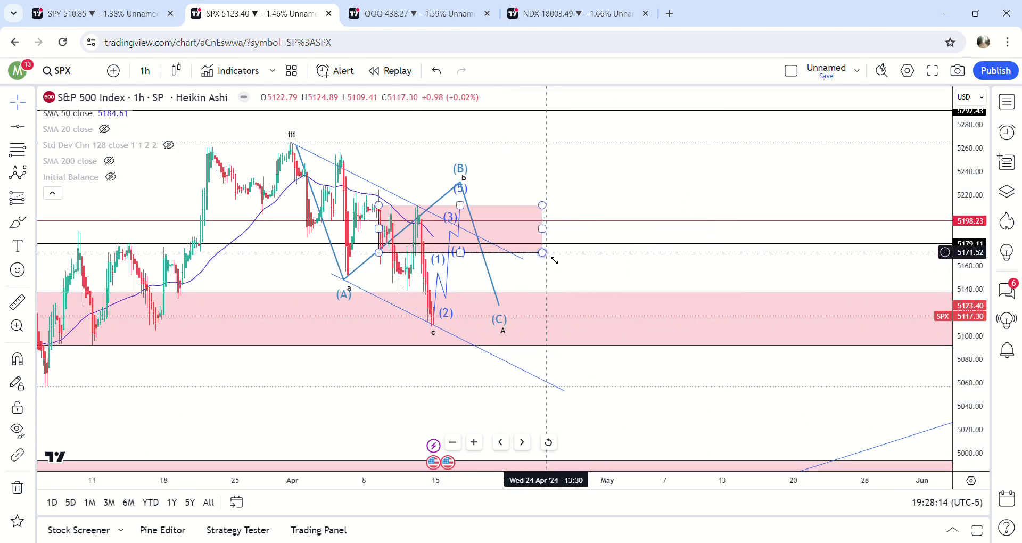
click(488, 272)
key(Delete)
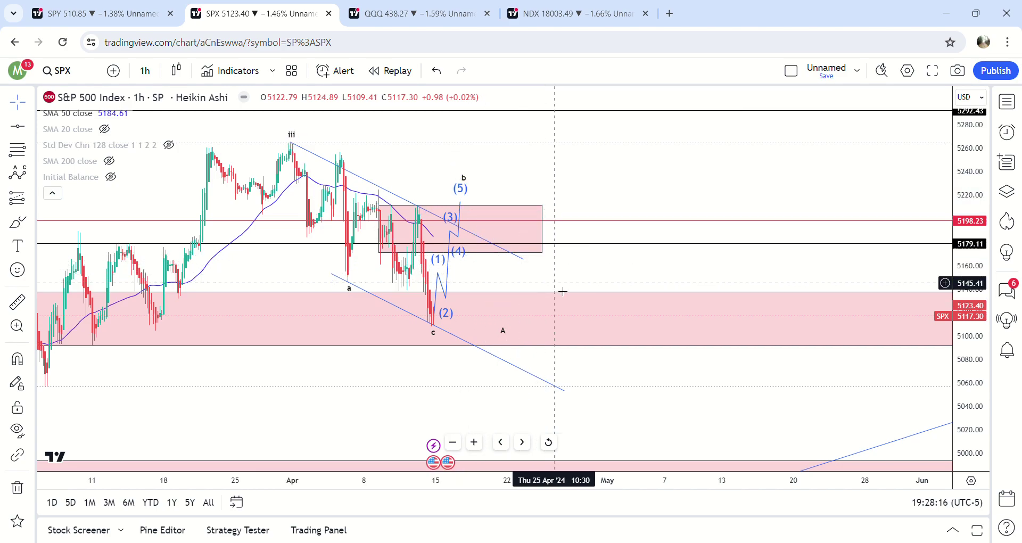
Examine the projected impulse wave from the c low against the descending channel, the pink zones and the b and A labels
drag(561, 292, 585, 286)
drag(698, 288, 835, 293)
drag(606, 484, 396, 484)
drag(974, 359, 974, 248)
drag(723, 281, 924, 280)
drag(552, 477, 404, 489)
drag(500, 286, 500, 303)
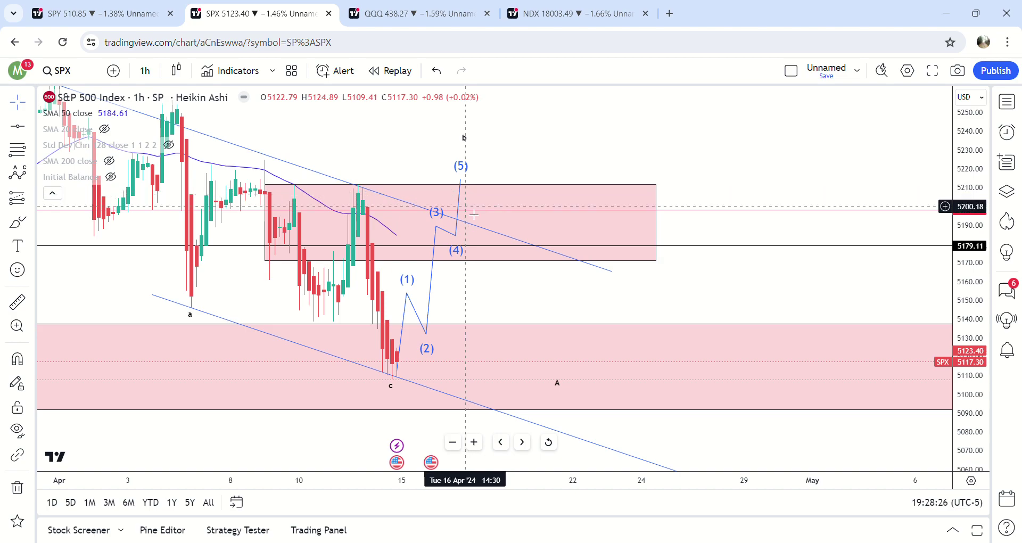
click(480, 195)
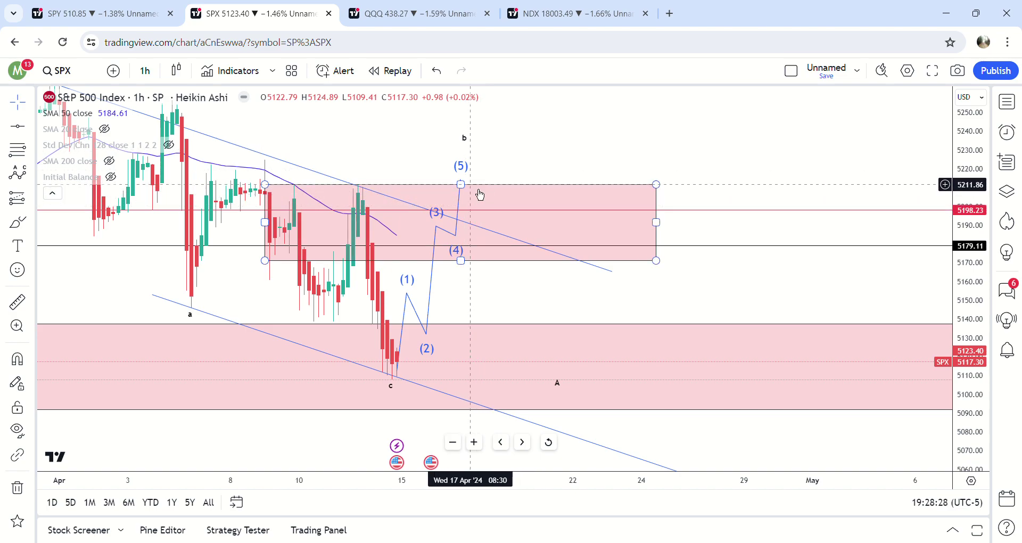
drag(557, 158, 641, 156)
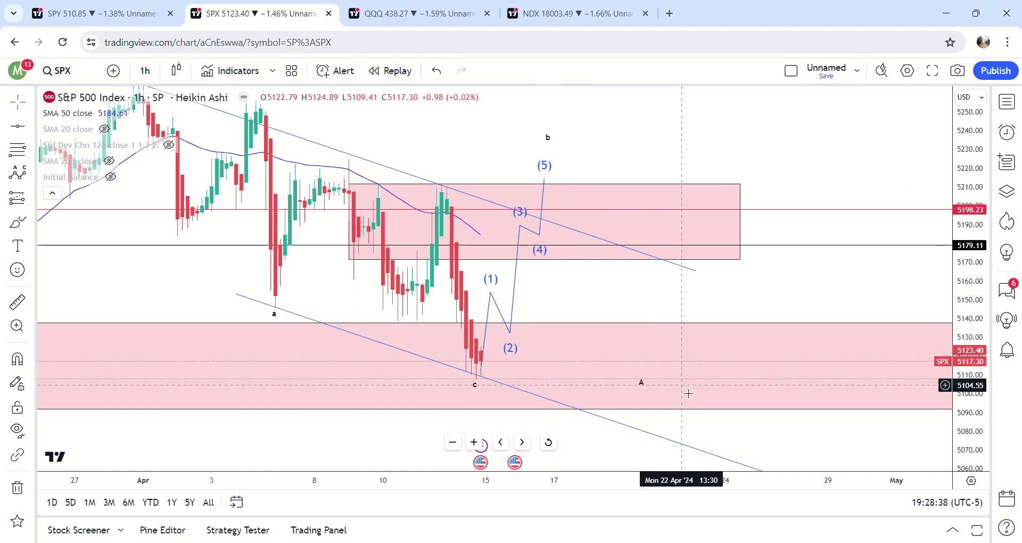
drag(688, 164, 750, 180)
drag(972, 137, 964, 250)
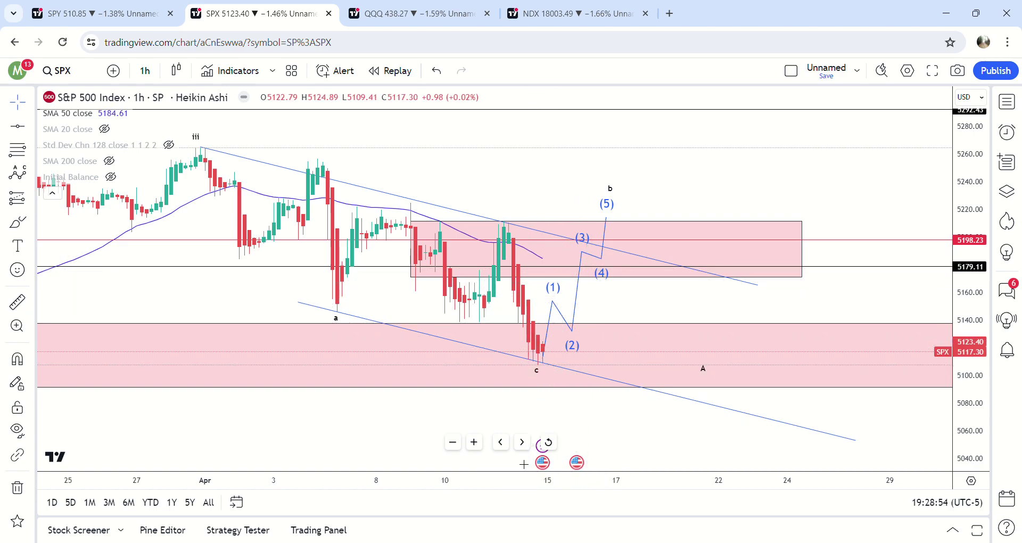
scroll(665, 282, down, 2)
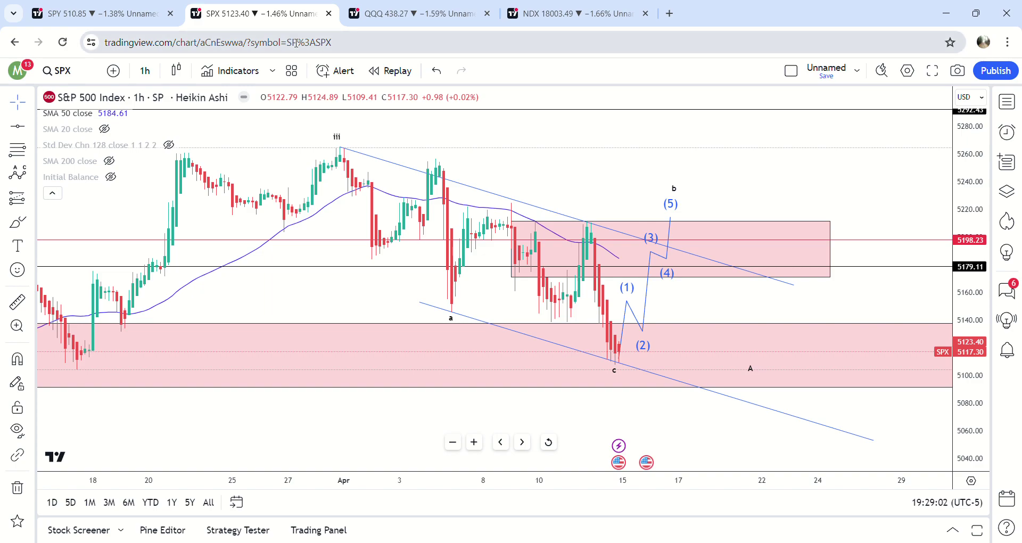
Switch to the Nasdaq 100 daily chart and examine the April candles against the 50-day moving average
click(581, 15)
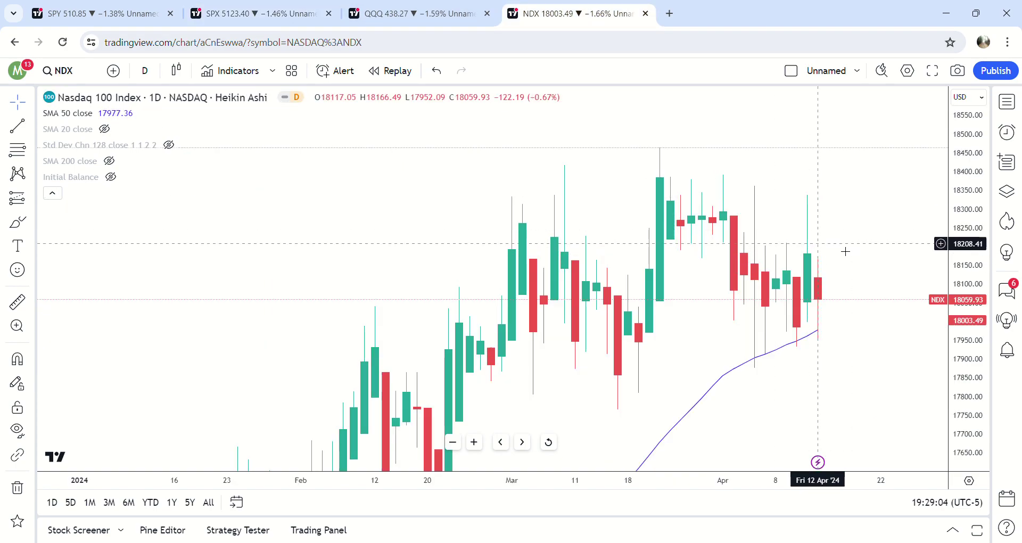
drag(865, 338, 756, 316)
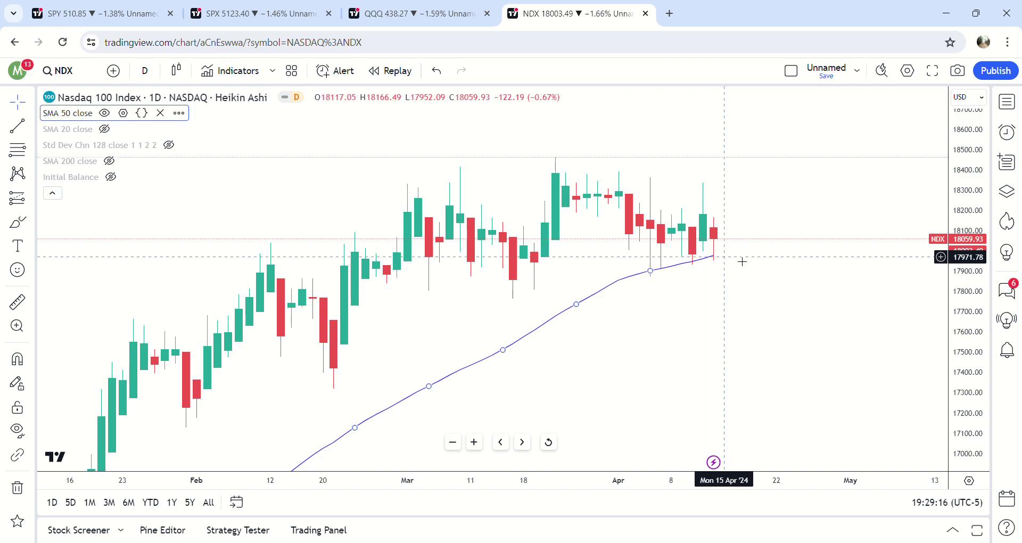
drag(757, 246, 741, 288)
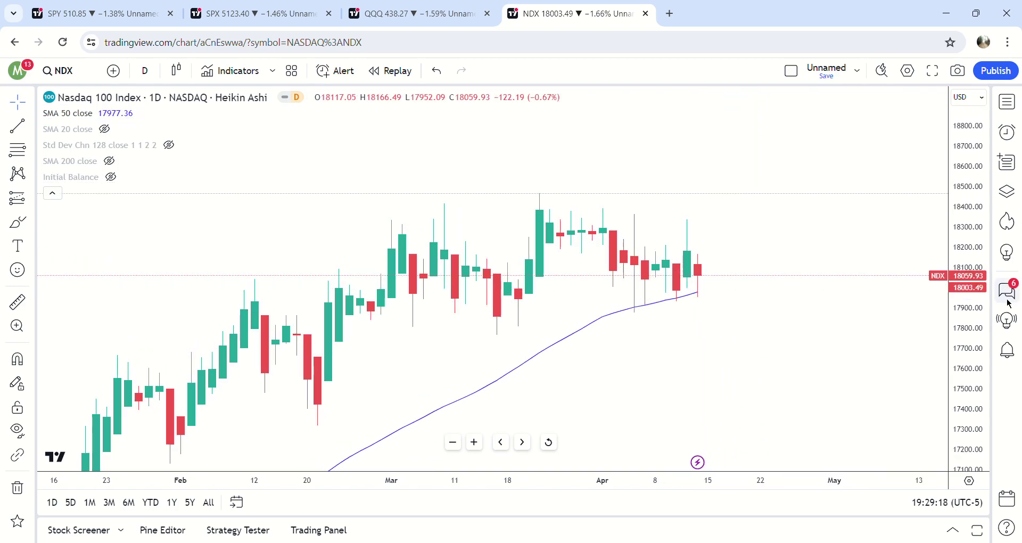
drag(987, 351, 980, 165)
drag(869, 271, 888, 284)
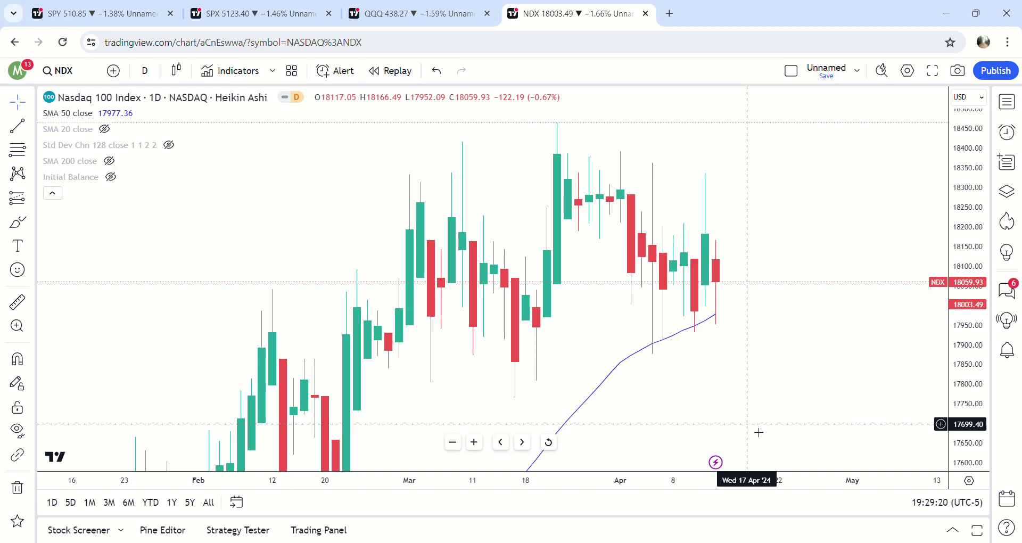
drag(777, 358, 794, 298)
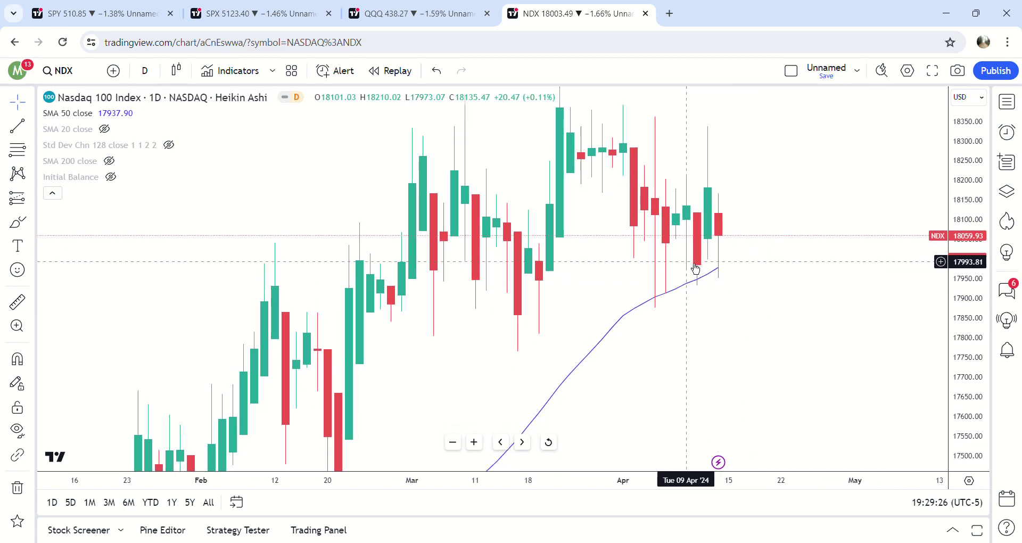
Draw a rectangle support zone from about 17812 to 18041, extending it from late February to 30 April
click(31, 222)
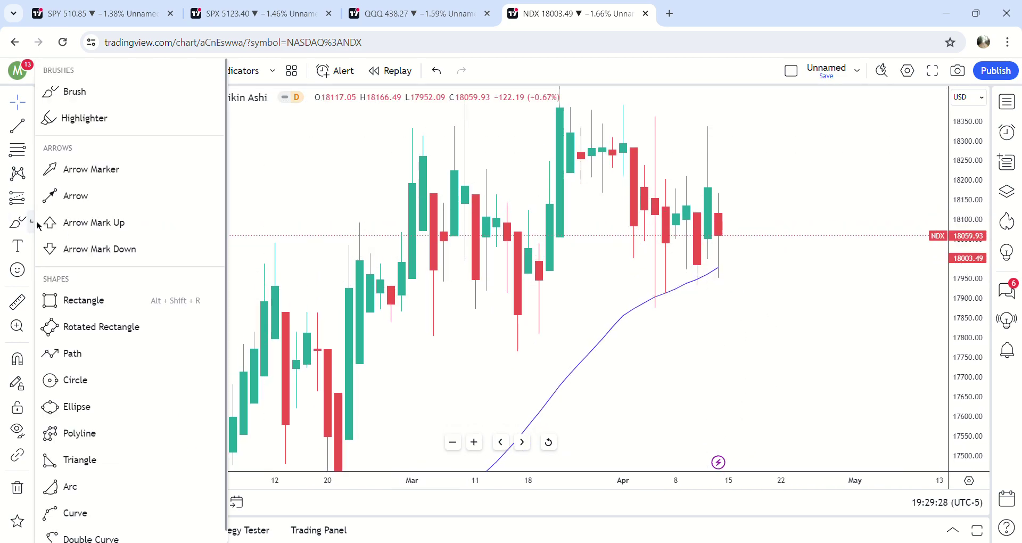
click(83, 299)
drag(676, 333, 813, 241)
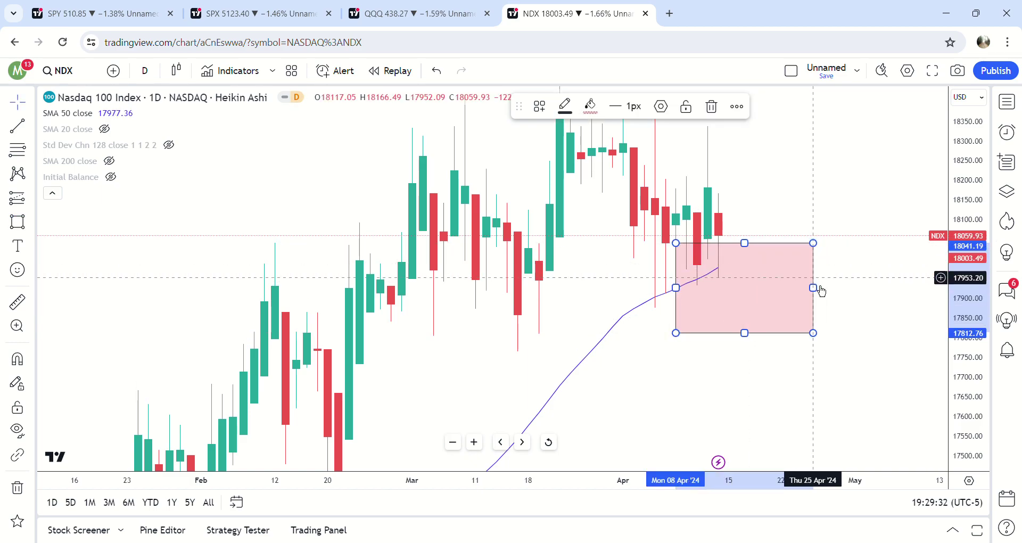
click(840, 292)
drag(840, 291, 908, 291)
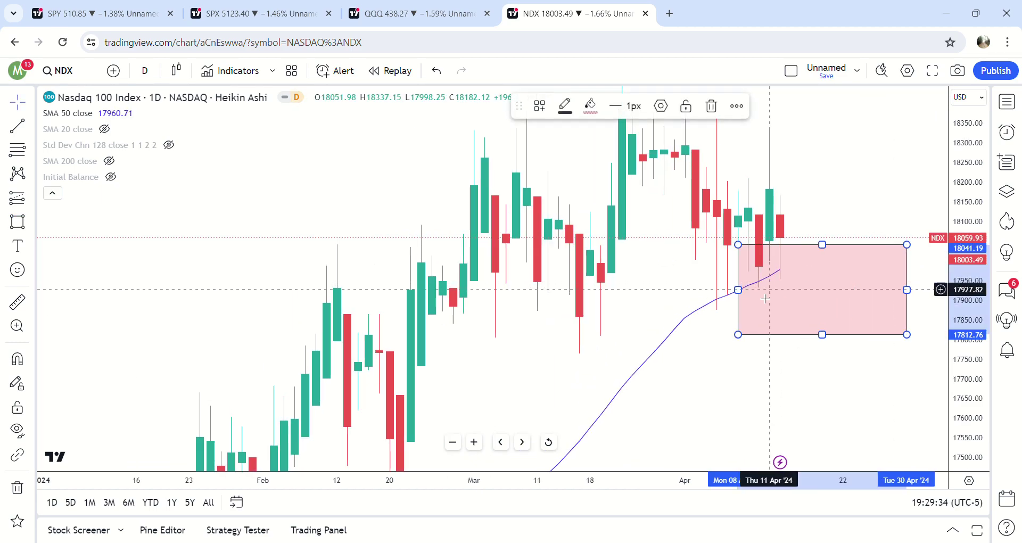
drag(738, 290, 410, 290)
Compare the Nasdaq 100 chart on the 4-hour, 2-hour and 3-hour intervals, and settle on 2 hours
drag(912, 206, 785, 202)
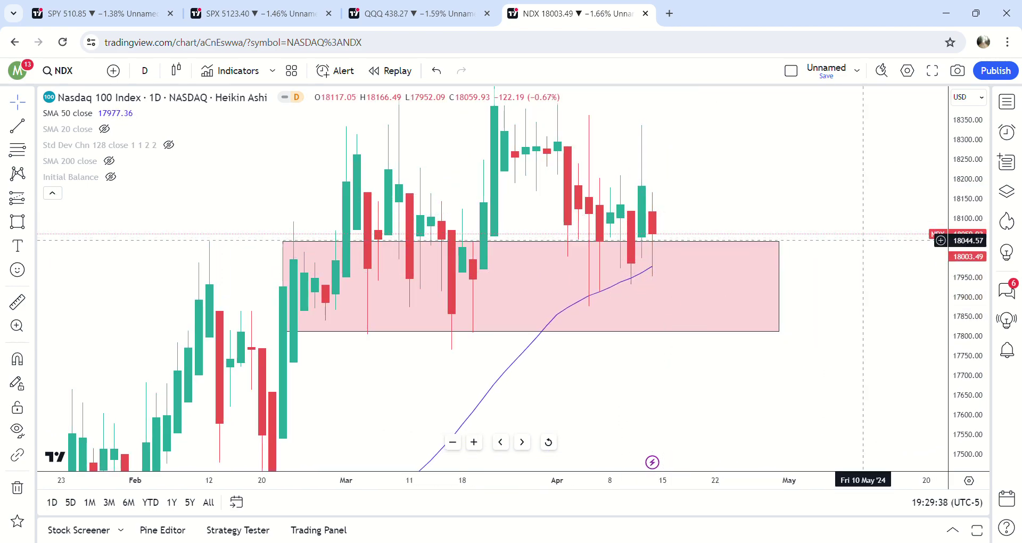
drag(981, 212, 975, 312)
drag(823, 350, 754, 363)
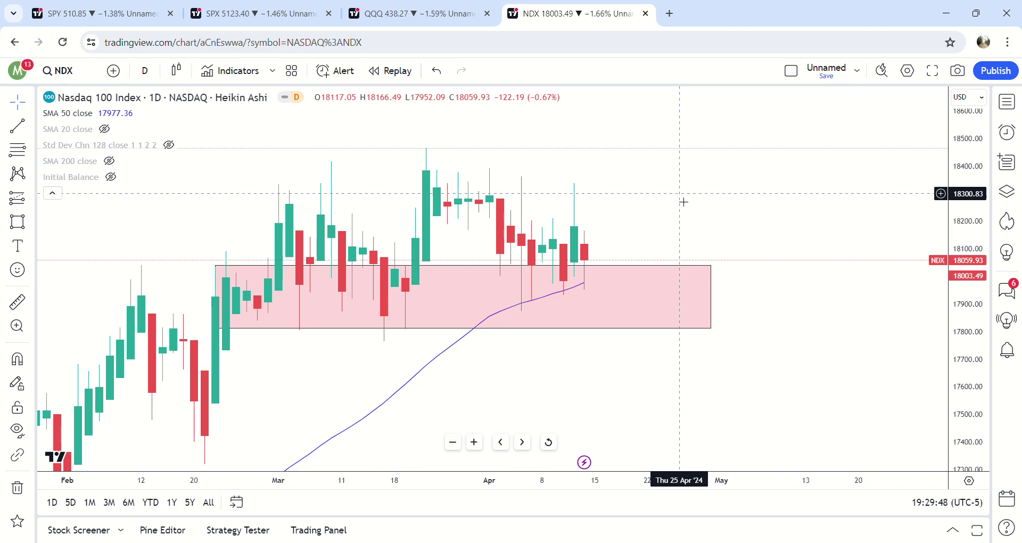
click(144, 70)
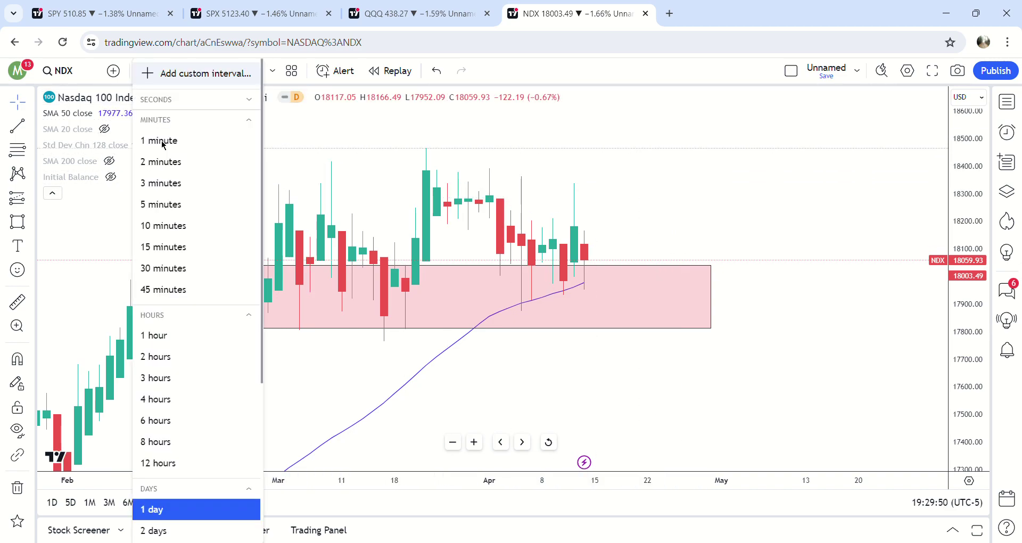
click(152, 399)
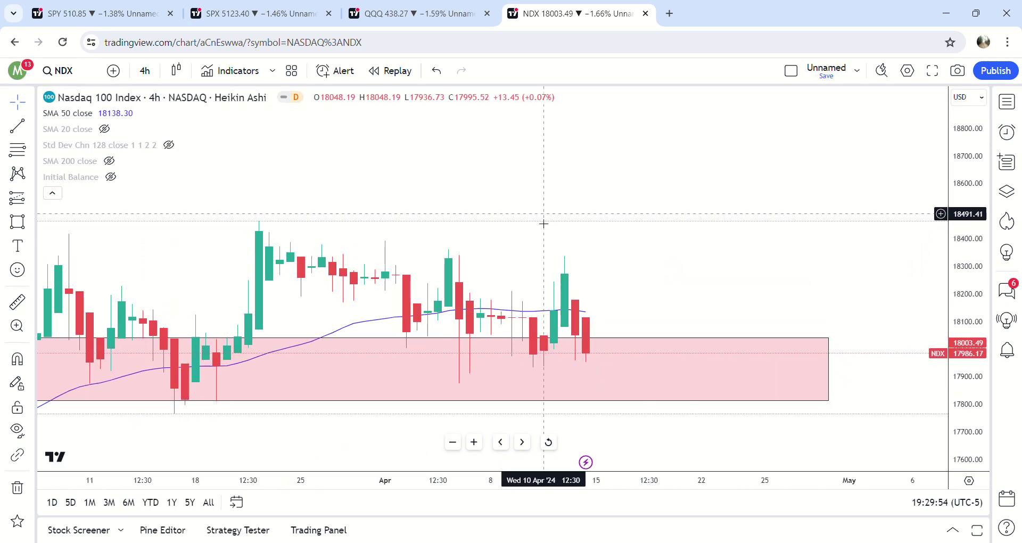
click(144, 70)
click(159, 357)
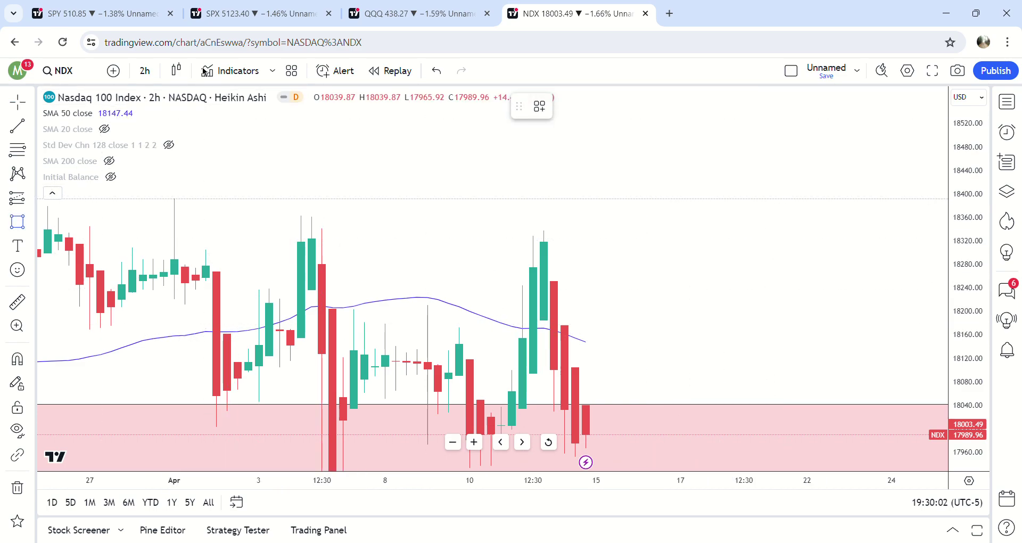
click(145, 70)
click(163, 374)
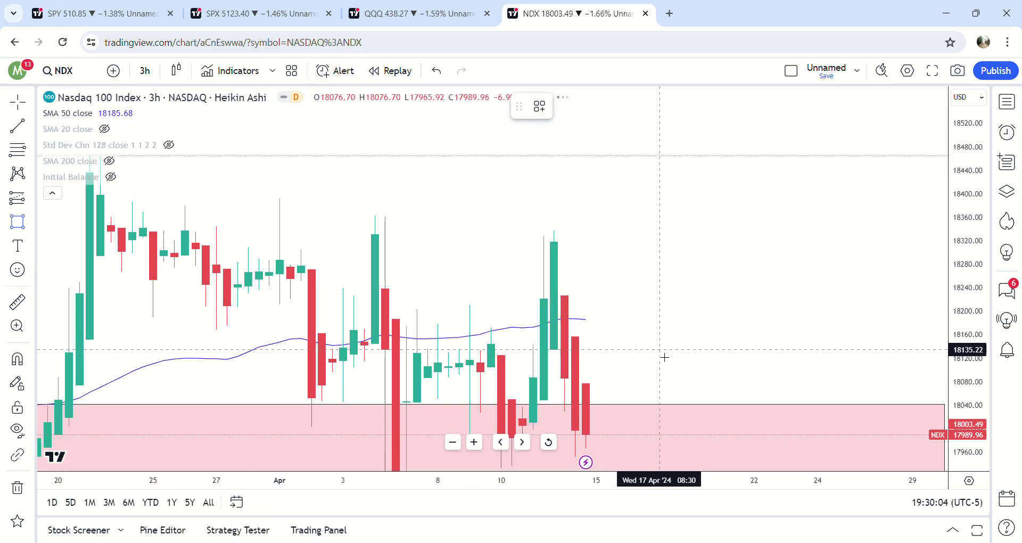
click(145, 70)
click(160, 356)
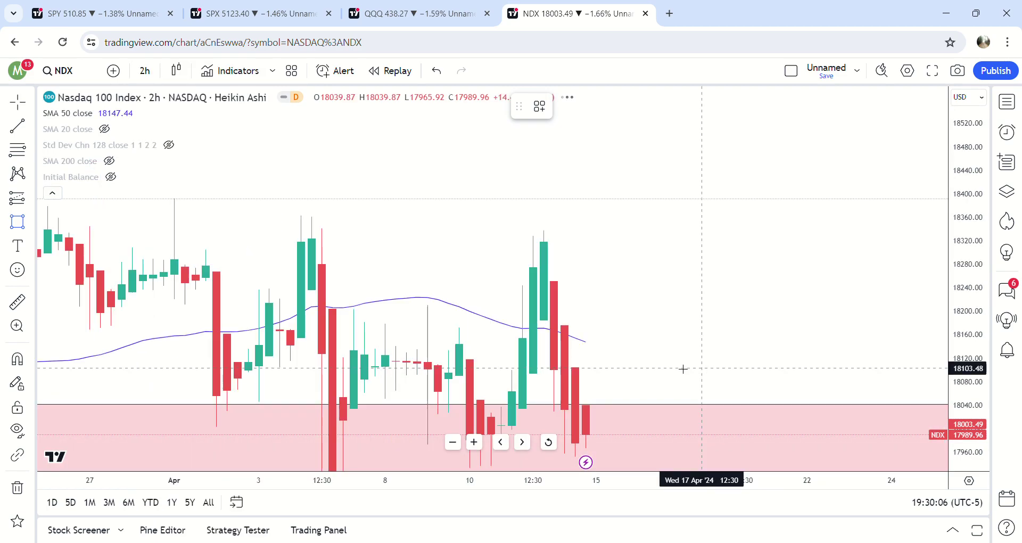
Draw a rectangle resistance zone from about 18185 to 18339, extending it from 28 March to 22 April
click(640, 329)
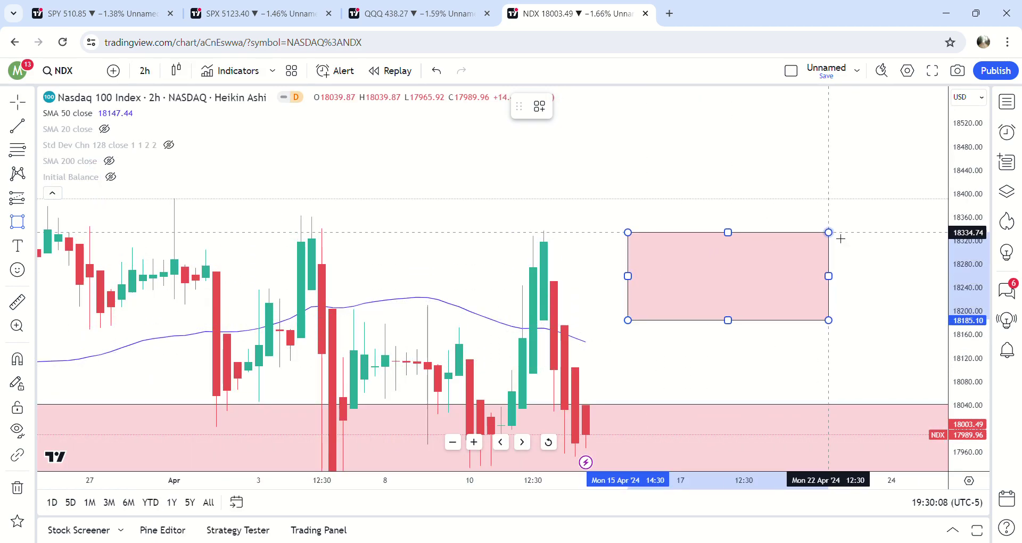
click(845, 232)
drag(627, 274, 140, 275)
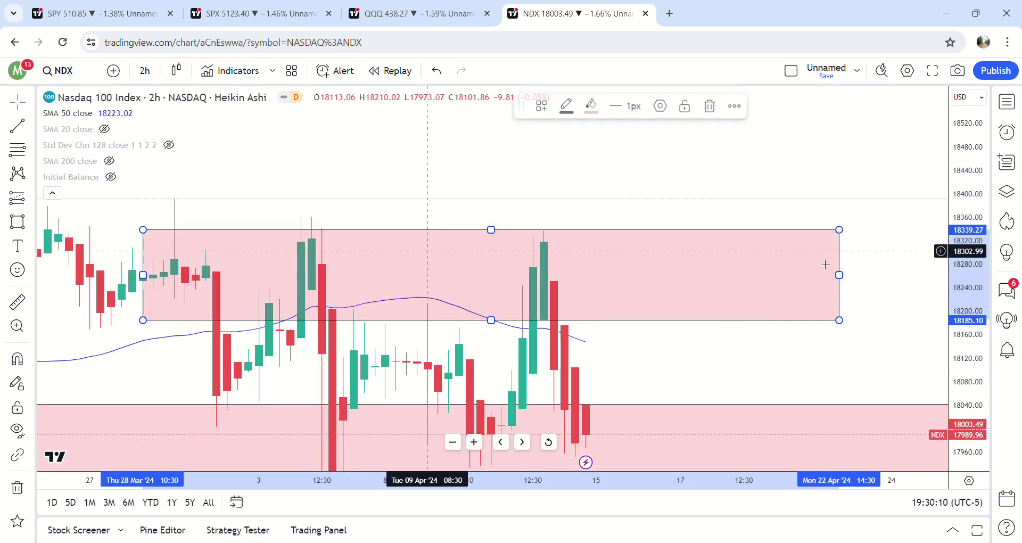
Examine the 2-hour price swings between the support and resistance zones from March to mid-April
drag(858, 261, 851, 219)
drag(633, 312, 777, 308)
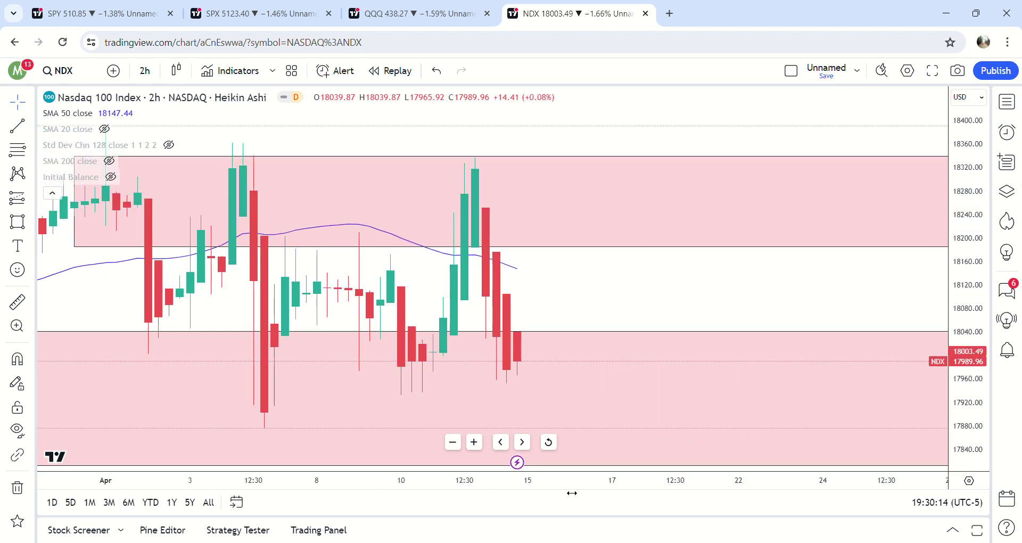
drag(572, 493, 776, 487)
drag(970, 378, 970, 462)
drag(777, 322, 730, 340)
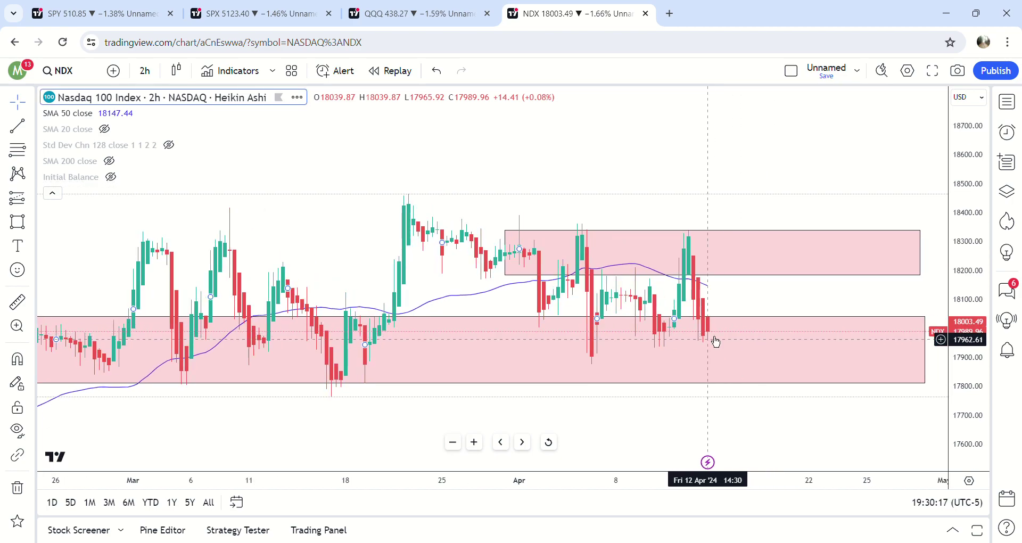
click(745, 285)
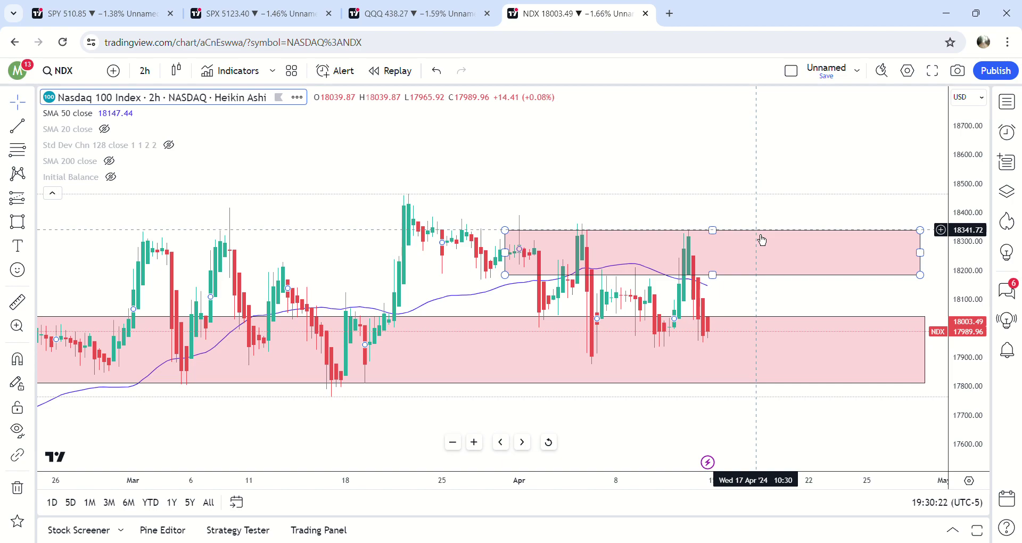
drag(791, 195, 780, 197)
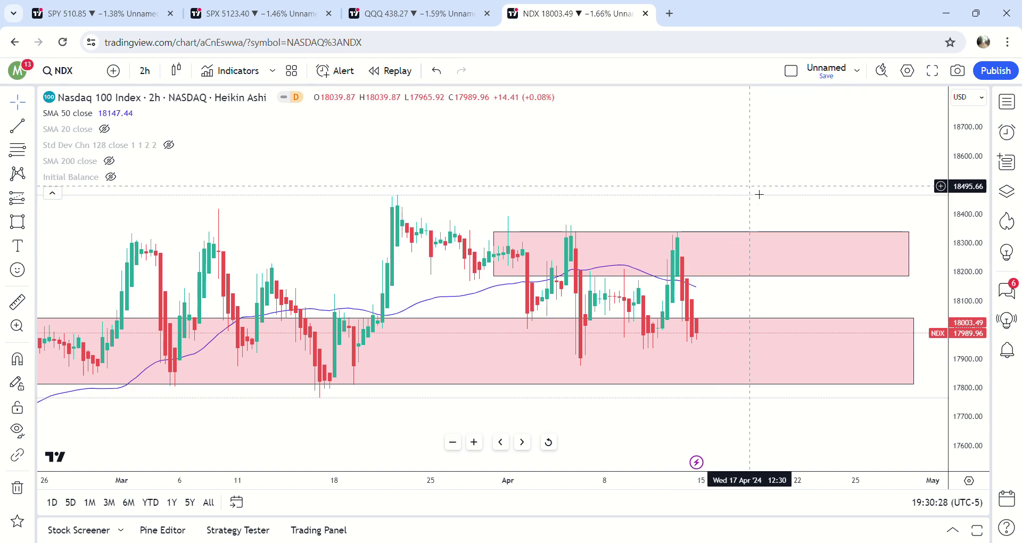
Set the chart interval to 1 day and show the SMA 20 and SMA 200 indicators
click(144, 70)
scroll(183, 373, down, 3)
click(183, 376)
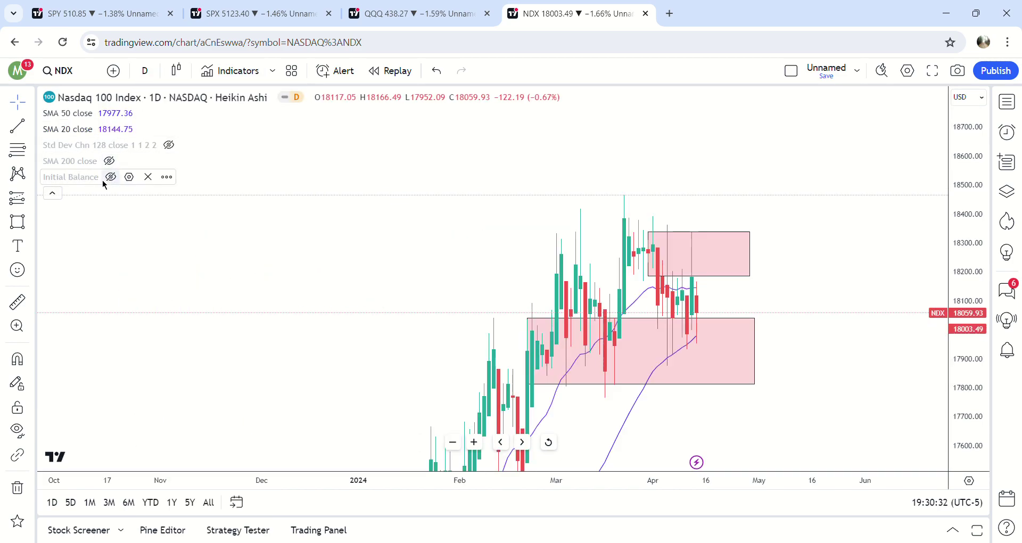
click(109, 162)
Examine how the latest daily candles sit between the 20-day and 50-day moving averages and the two pink zones
scroll(852, 373, up, 3)
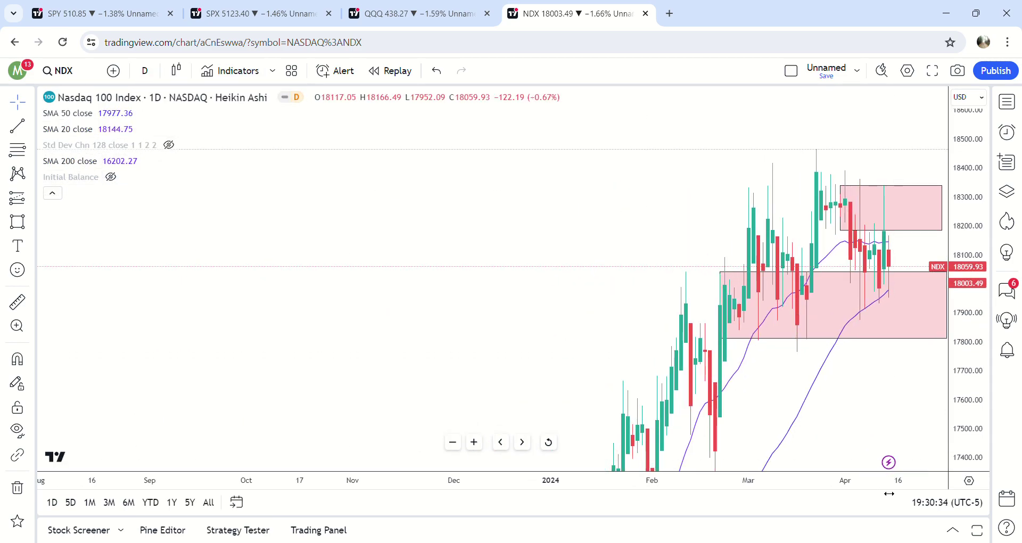
scroll(873, 418, up, 3)
drag(875, 418, 689, 419)
drag(979, 336, 980, 114)
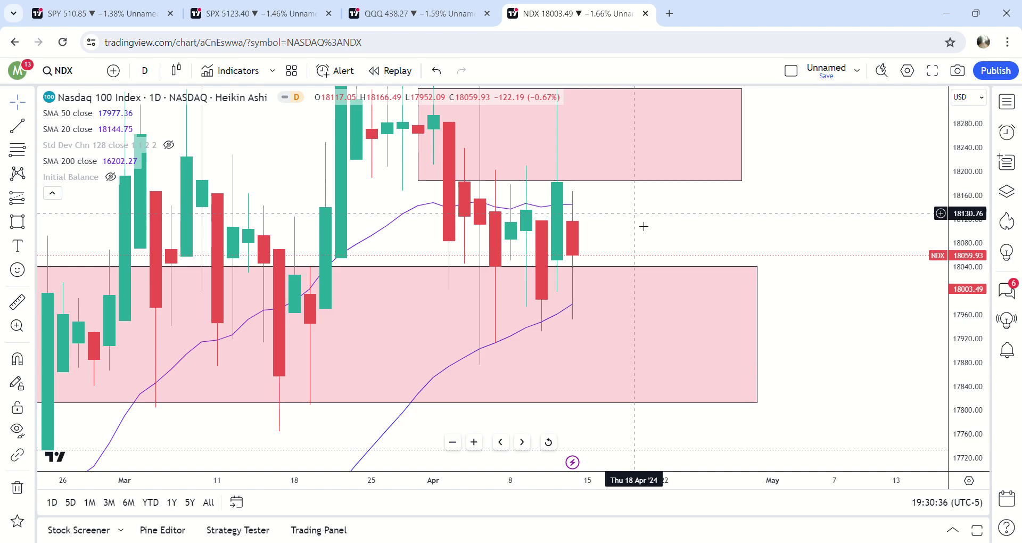
drag(643, 226, 600, 239)
click(378, 229)
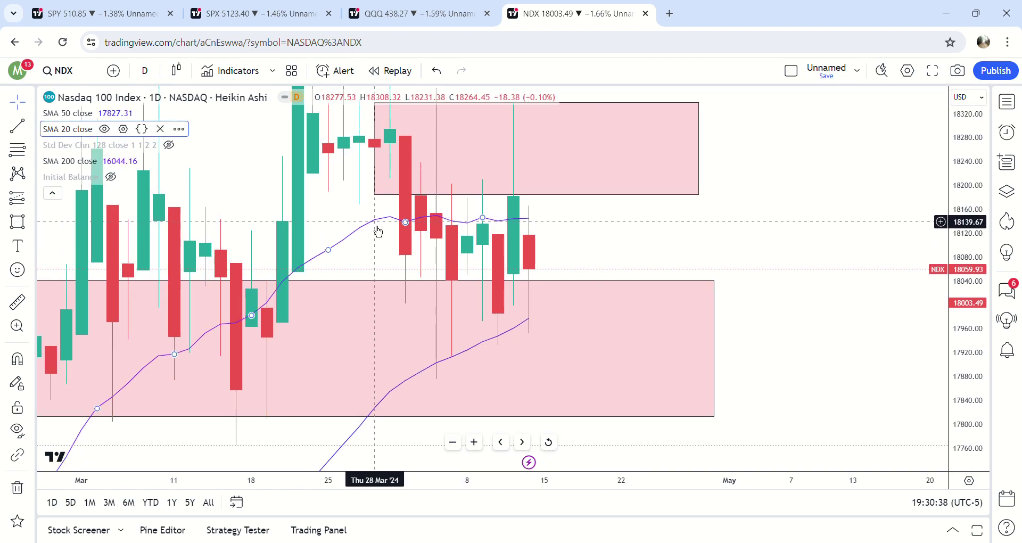
scroll(650, 258, left, 5)
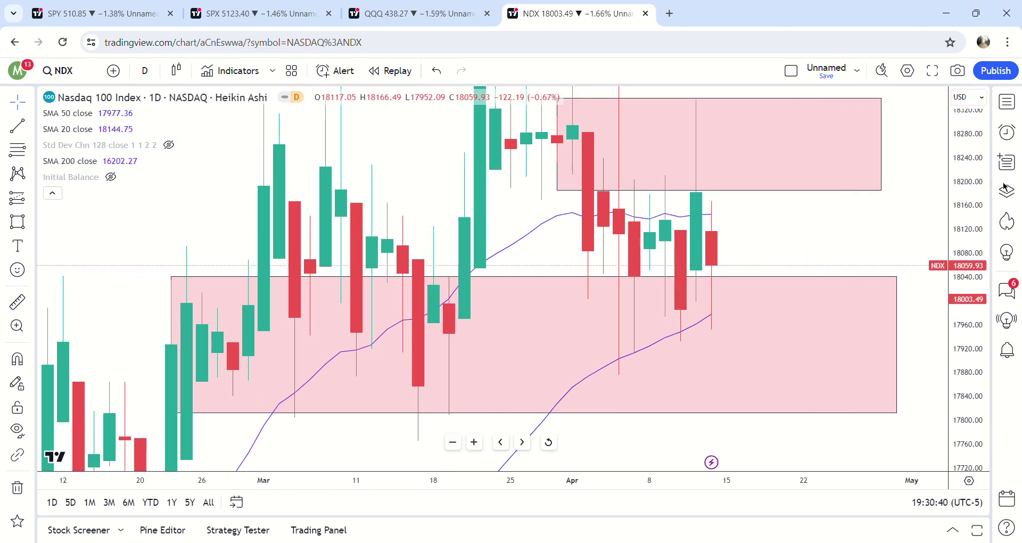
drag(986, 195, 984, 250)
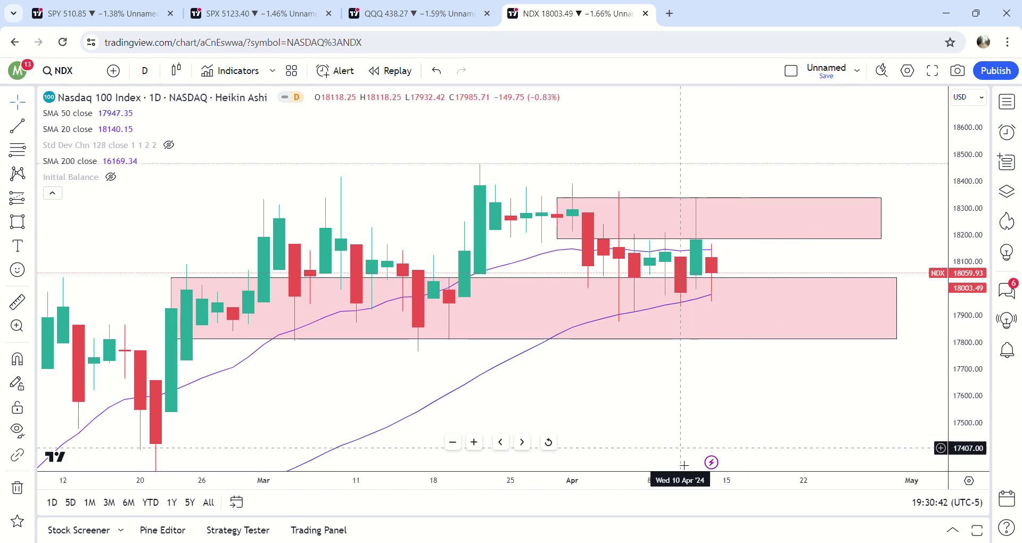
Draw an Elliott Correction Wave (ABC) starting near 17781 on 18 March, try its C point at about 18328, and delete the wave
drag(660, 488, 809, 485)
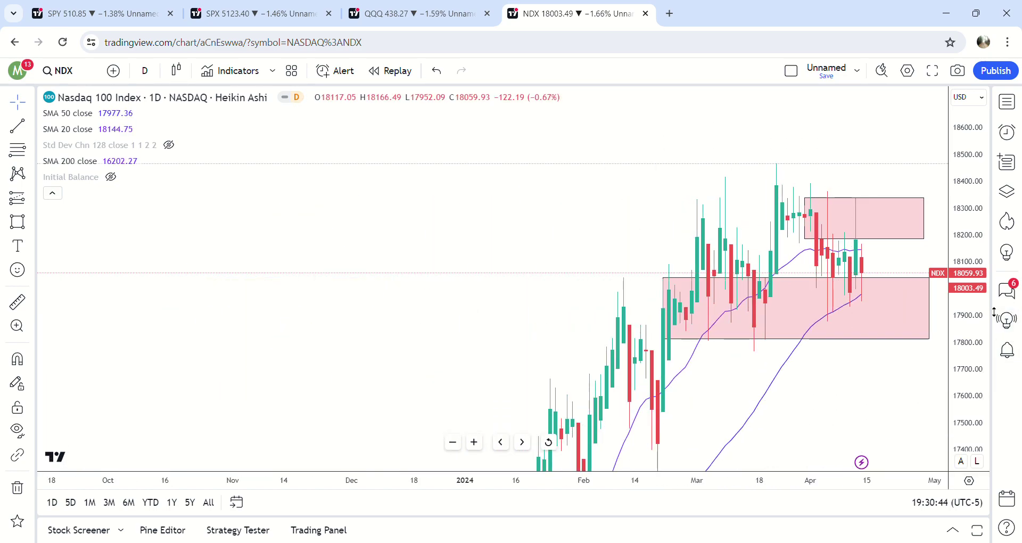
drag(905, 403, 711, 419)
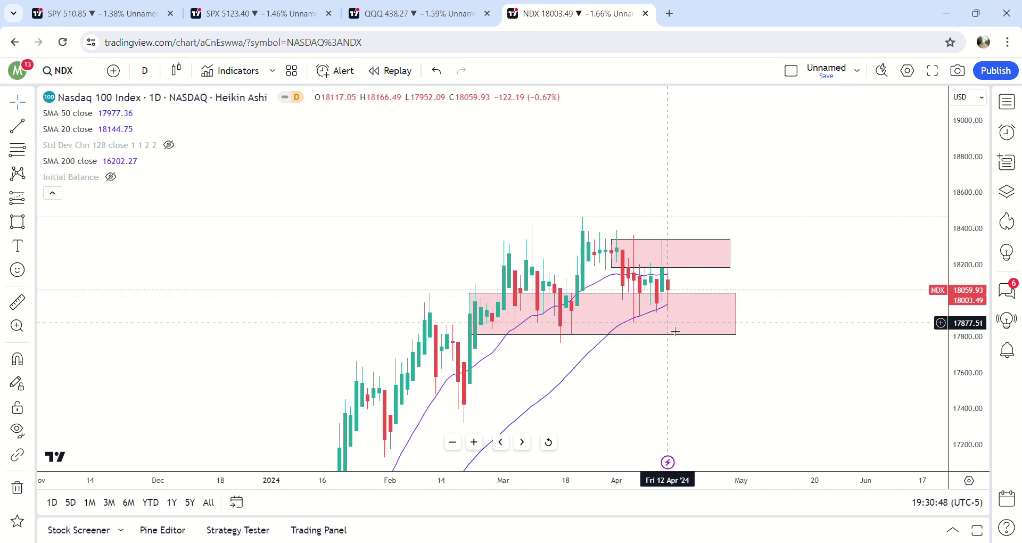
drag(645, 321, 745, 352)
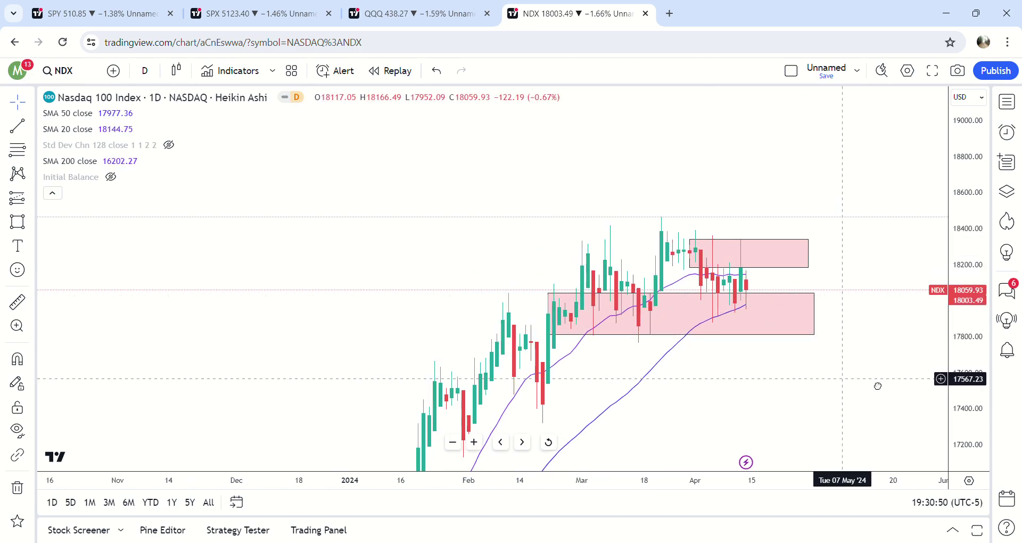
drag(796, 488, 842, 488)
drag(795, 382, 734, 394)
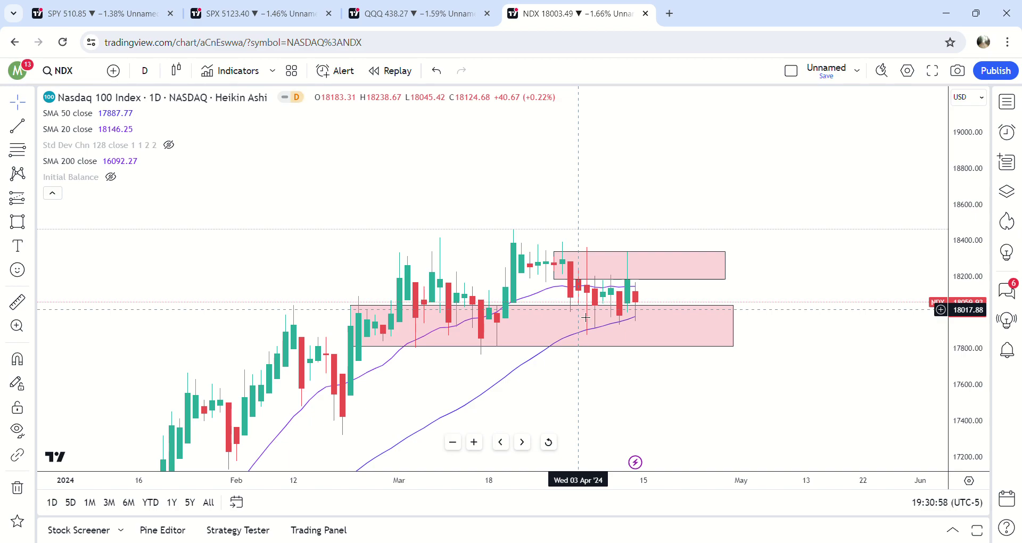
click(18, 174)
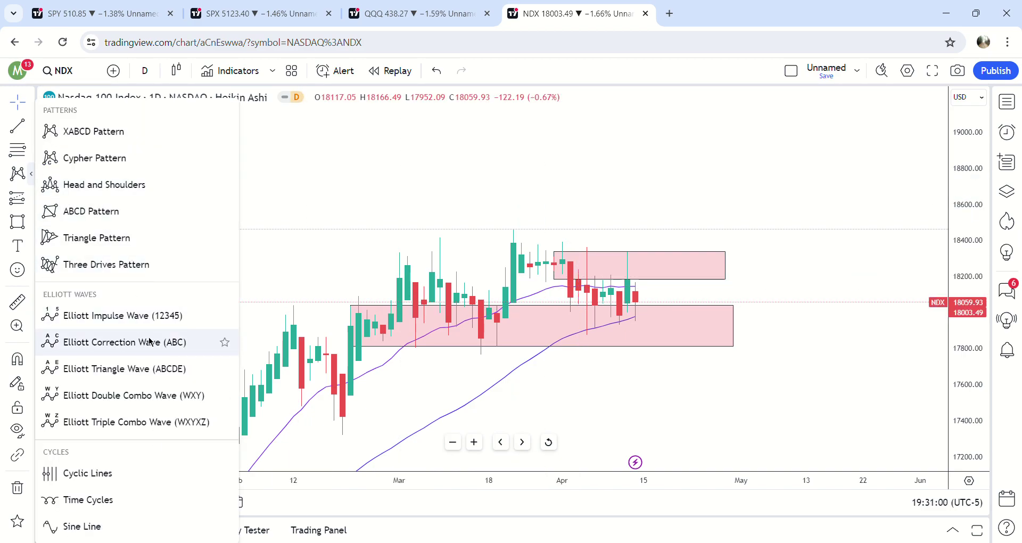
click(106, 341)
click(489, 352)
click(522, 245)
click(603, 331)
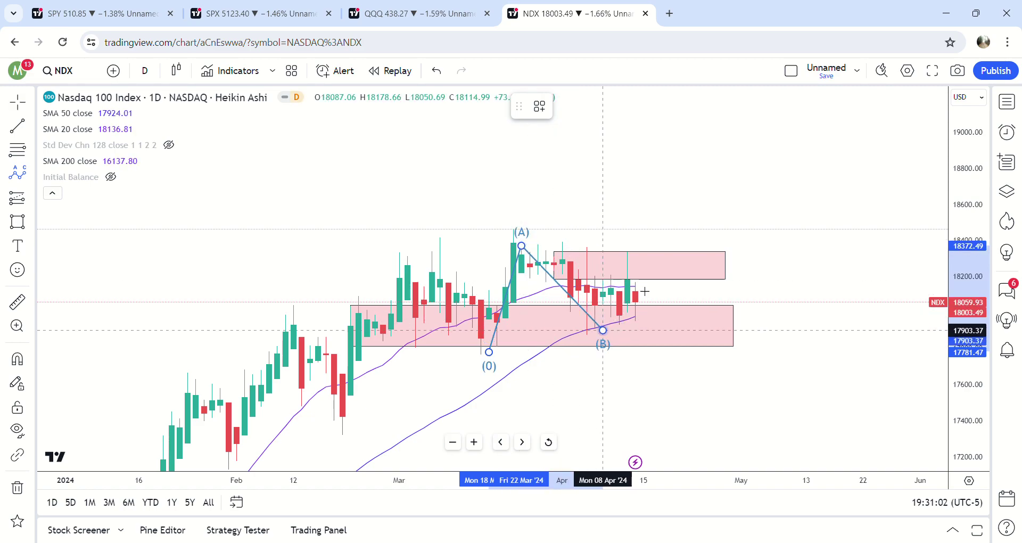
click(684, 228)
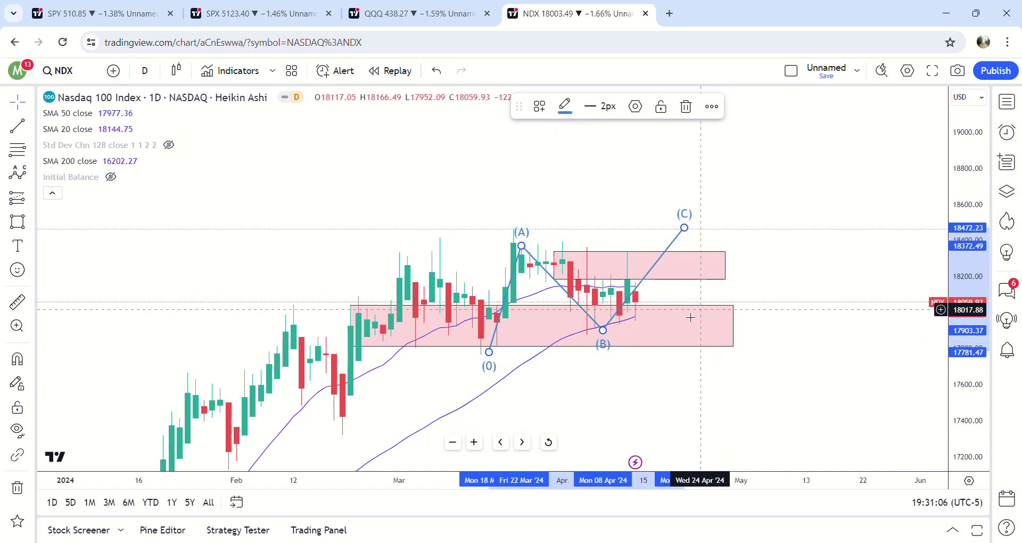
drag(684, 228, 652, 254)
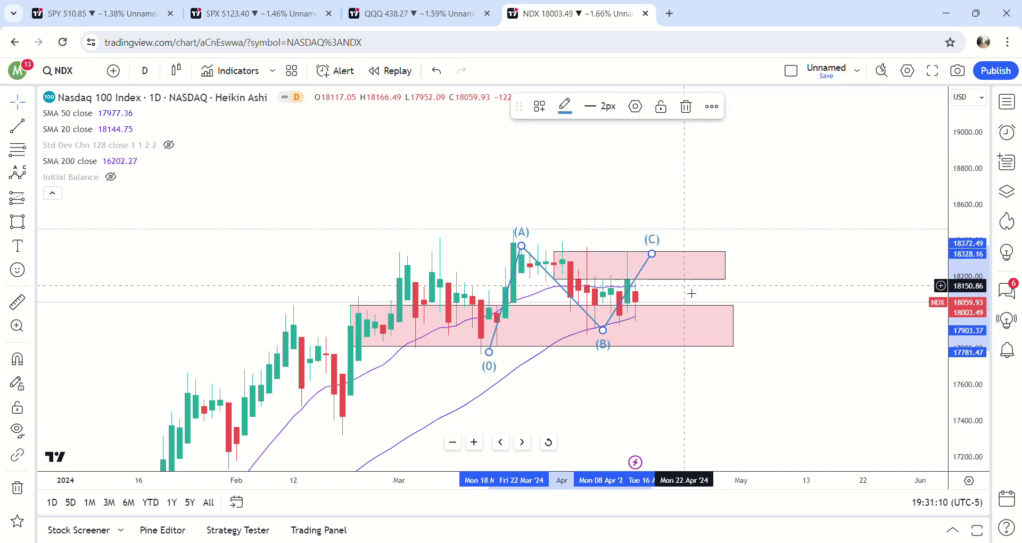
key(Delete)
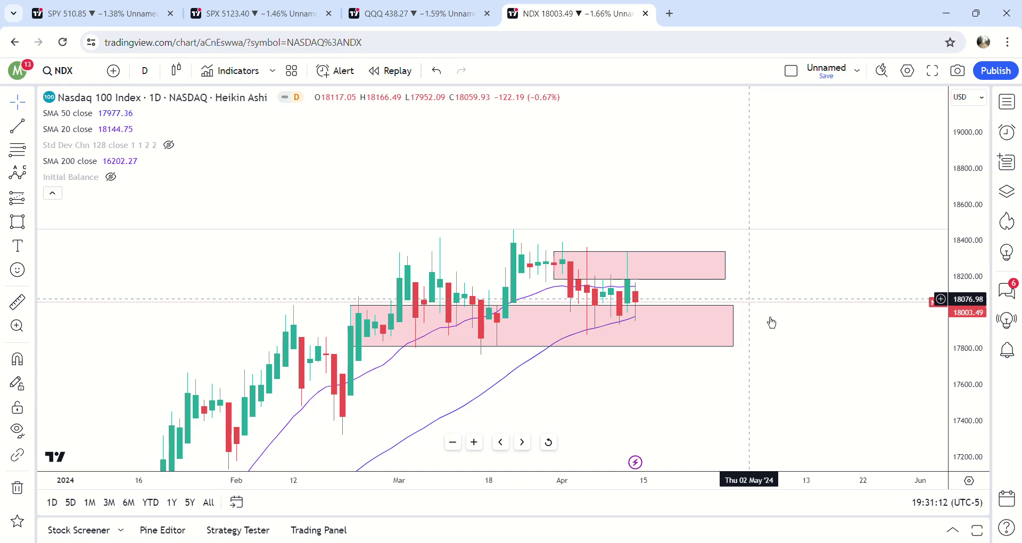
Set the chart interval to 1 hour and examine the price swings between the two pink zones from February to mid-April
click(145, 71)
click(175, 336)
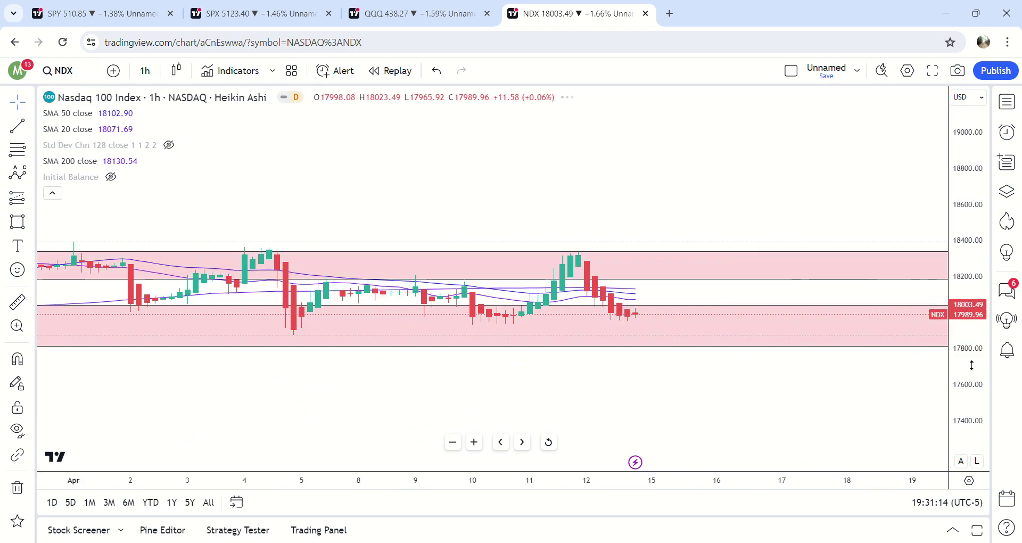
scroll(496, 492, down, 5)
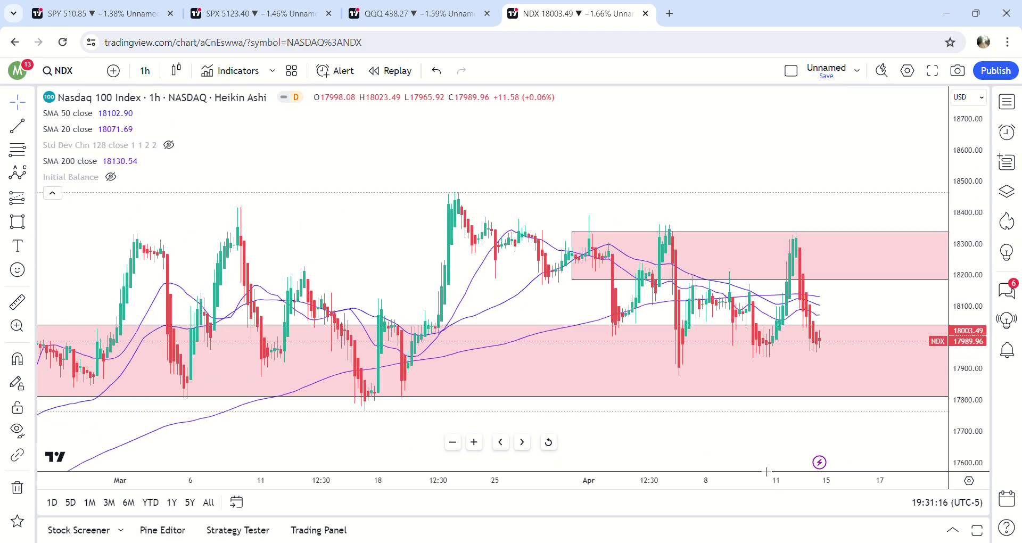
drag(778, 450, 682, 422)
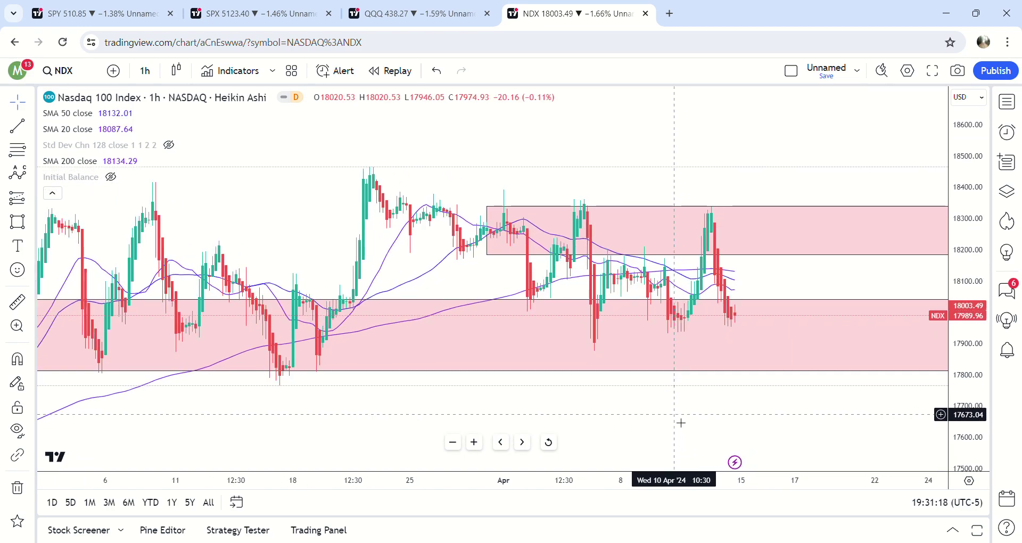
drag(784, 295, 707, 308)
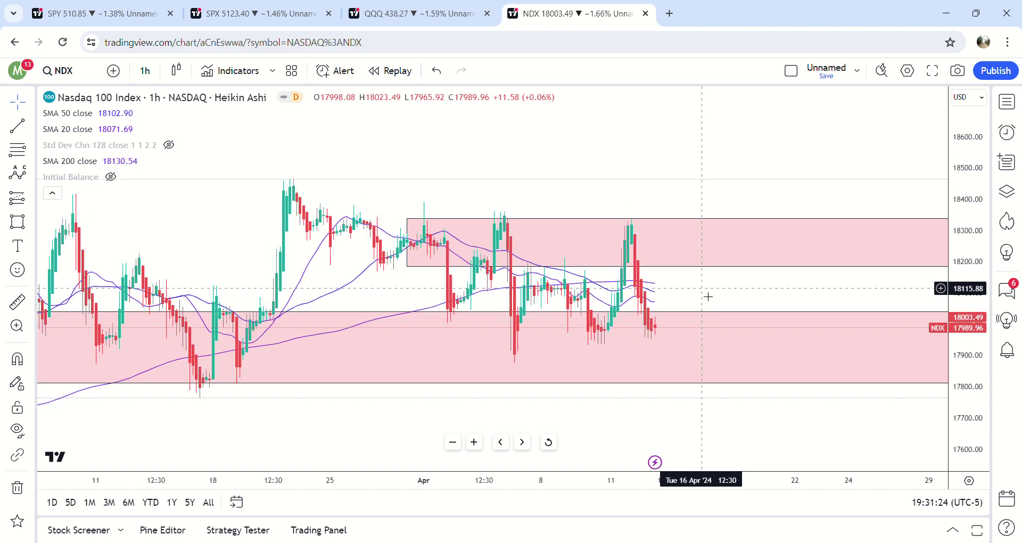
drag(589, 485, 764, 494)
scroll(844, 466, down, 3)
scroll(912, 384, down, 3)
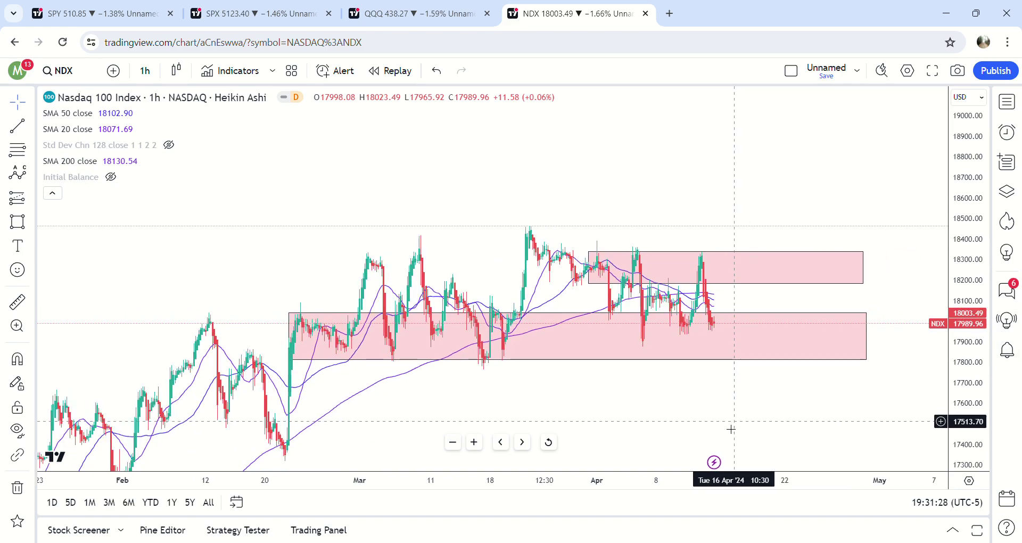
click(742, 265)
click(749, 286)
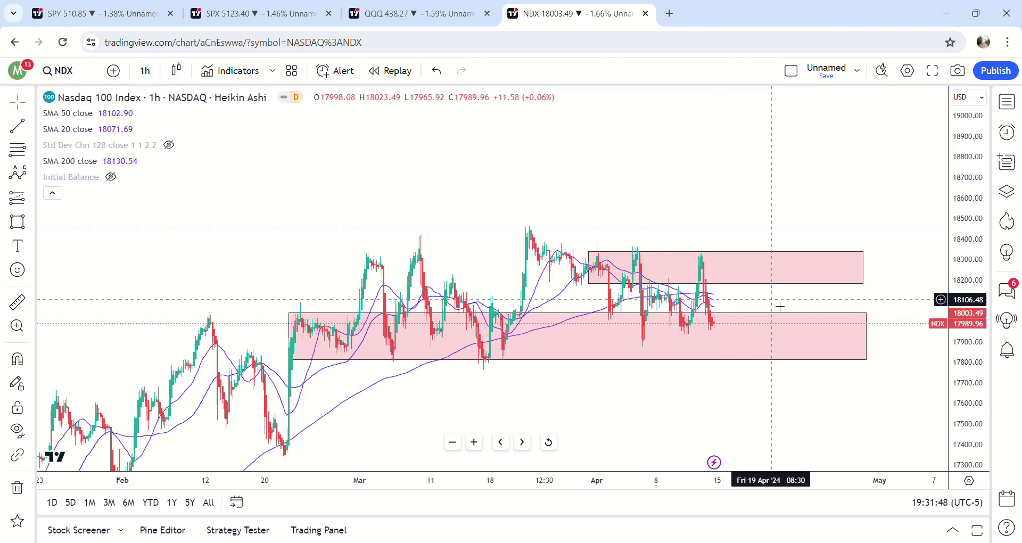
Search for RUSSEL and switch the chart symbol to RTY, US Russel 2000 from CAPITALCOM
click(71, 68)
text(RUZE)
key(BackSpace)
key(BackSpace)
text(SSEL)
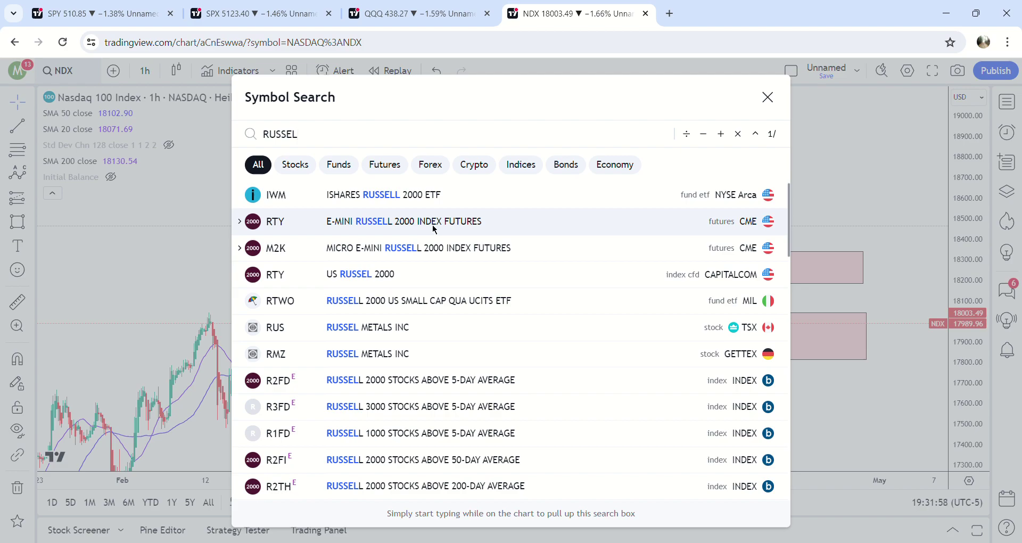
click(401, 272)
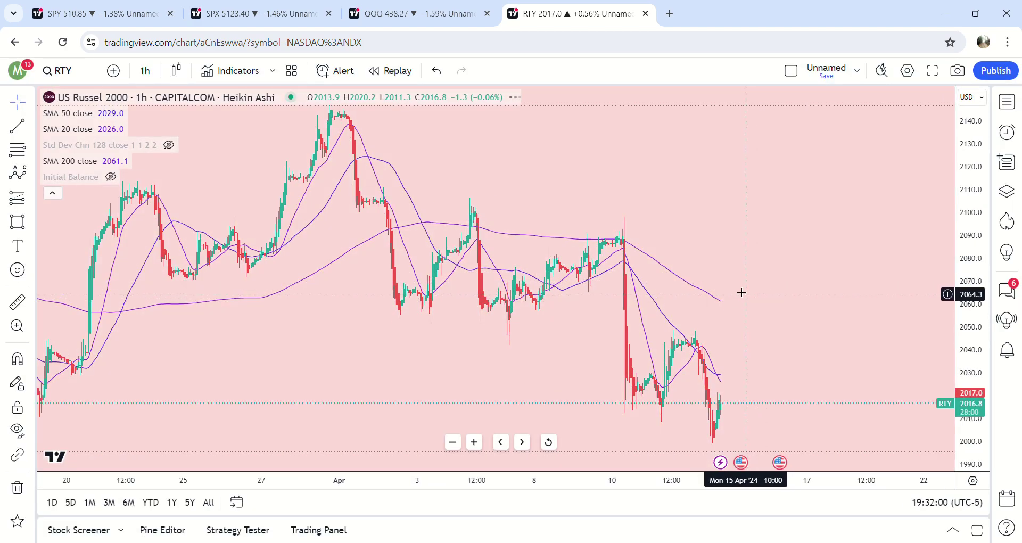
Set the chart interval to 1 day and delete the large red and green zone drawing covering the price
scroll(790, 189, down, 2)
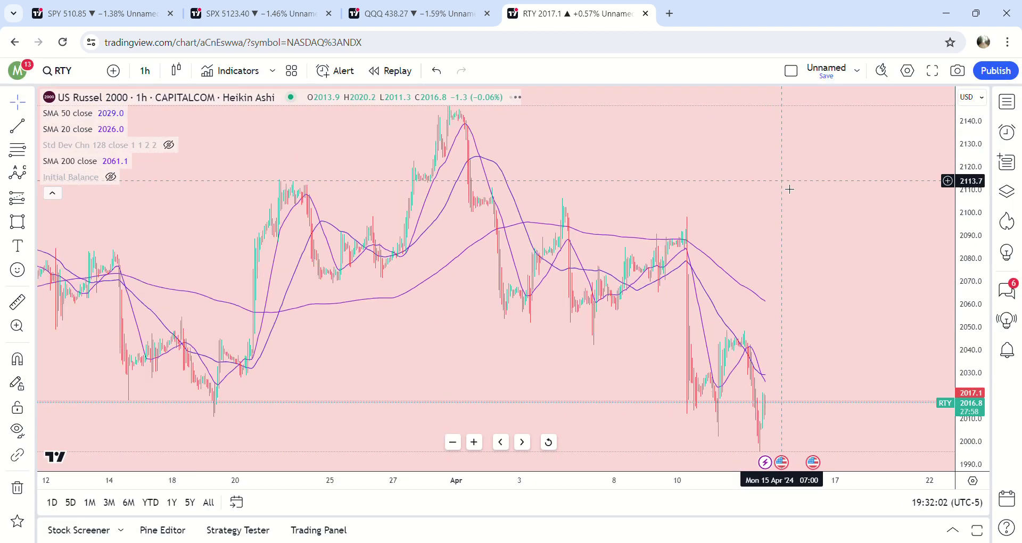
drag(983, 160, 980, 478)
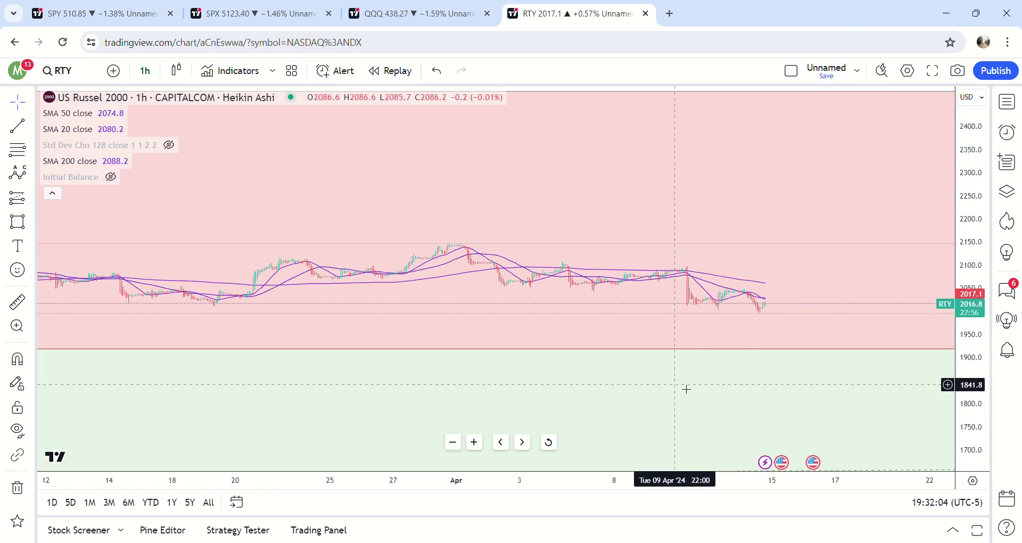
click(145, 70)
scroll(175, 245, down, 3)
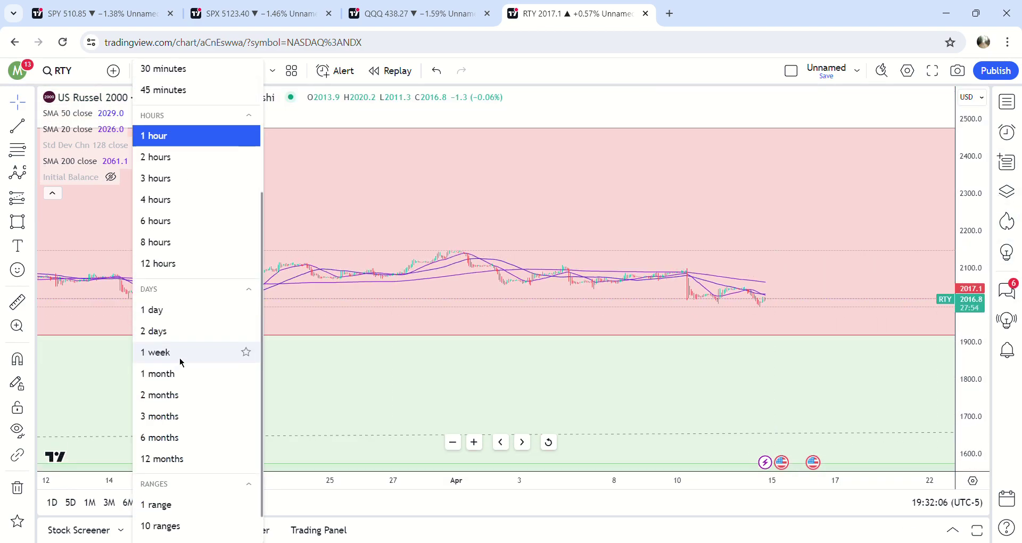
click(174, 313)
click(913, 133)
key(Delete)
Examine the Russell 2000's daily price history from 2018 to April 2024
drag(809, 190, 831, 159)
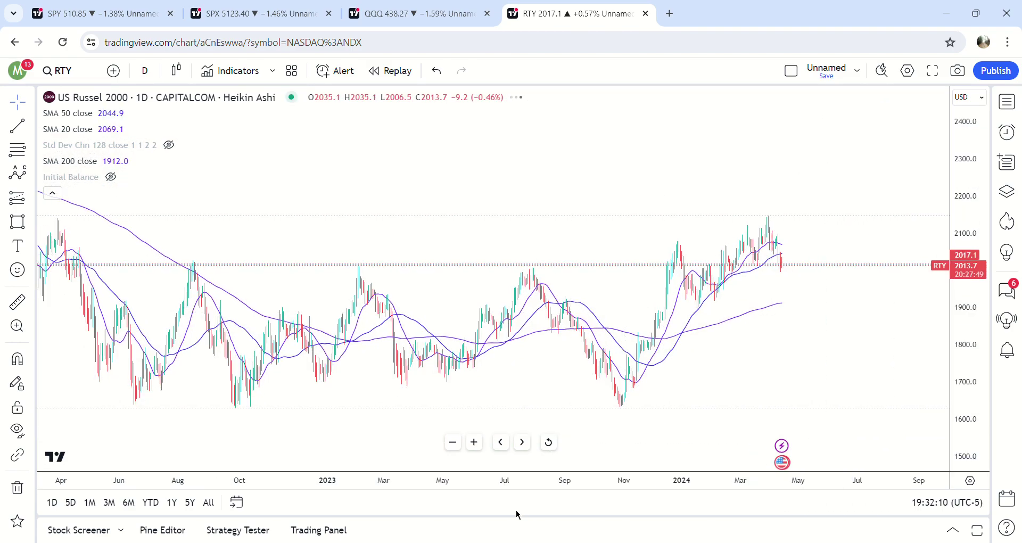
scroll(708, 266, down, 6)
drag(873, 346, 755, 376)
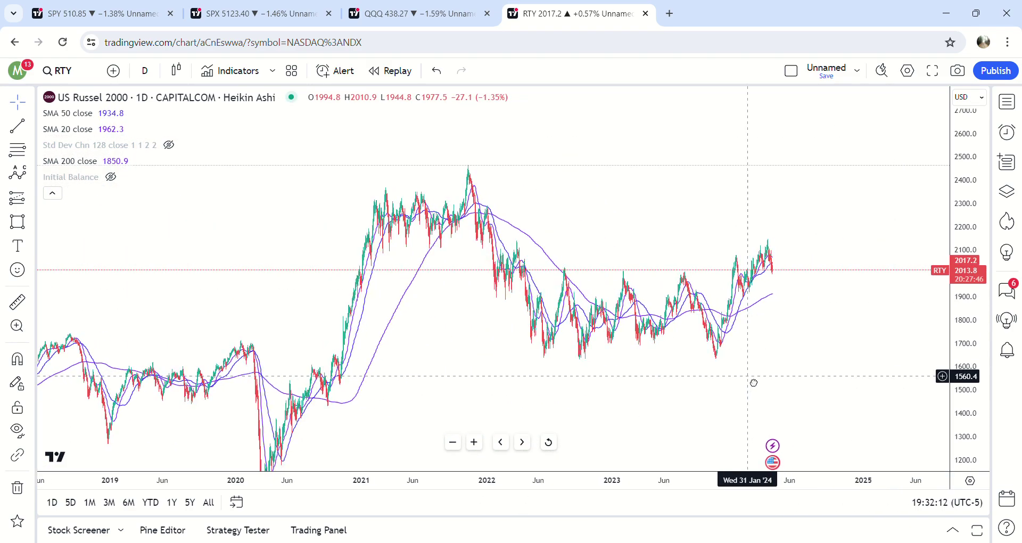
drag(853, 371, 890, 410)
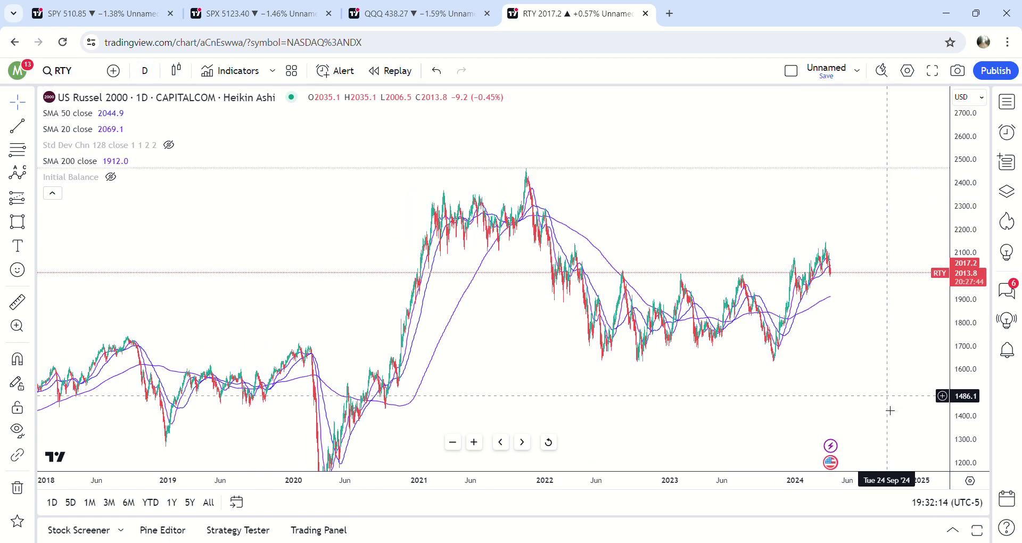
Examine the Russell 2000's 2024 daily candles against the SMA 20, SMA 50 and SMA 200 lines
scroll(714, 355, up, 6)
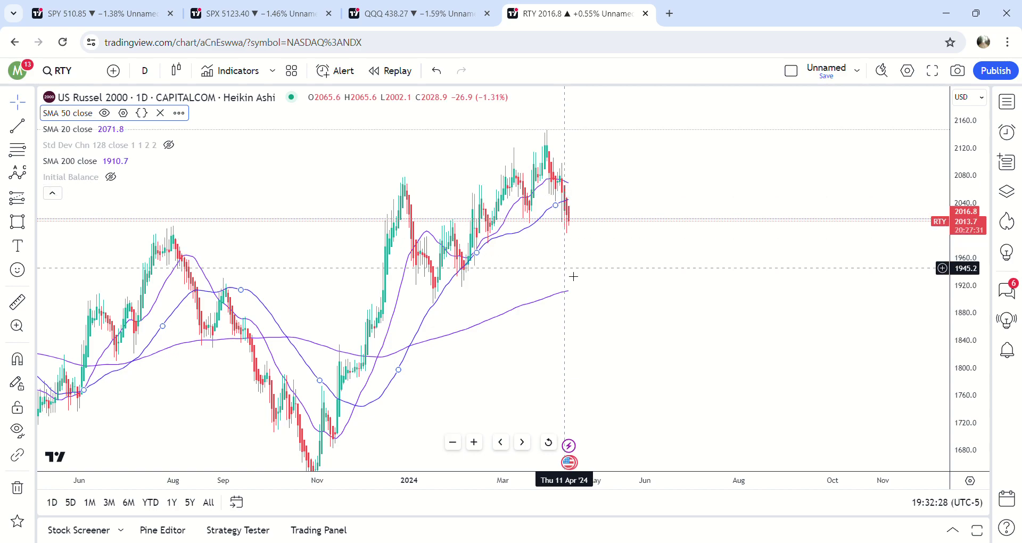
drag(668, 293, 786, 285)
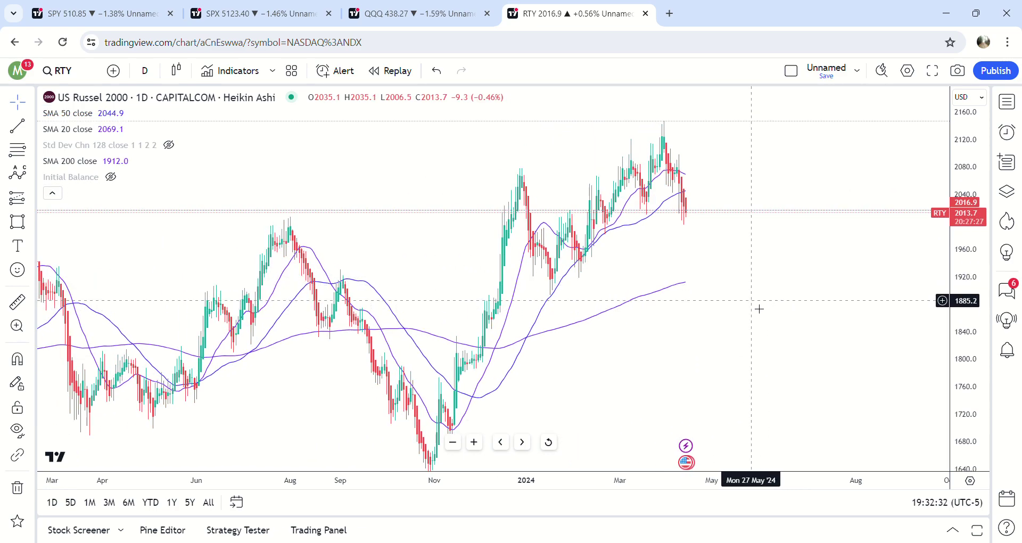
scroll(757, 294, up, 5)
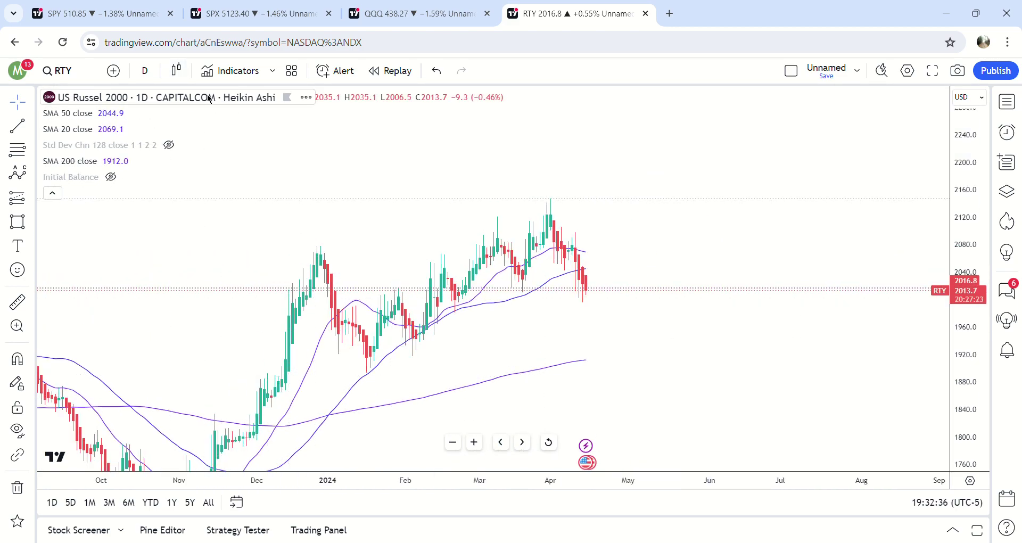
drag(698, 231, 728, 249)
drag(976, 401, 963, 279)
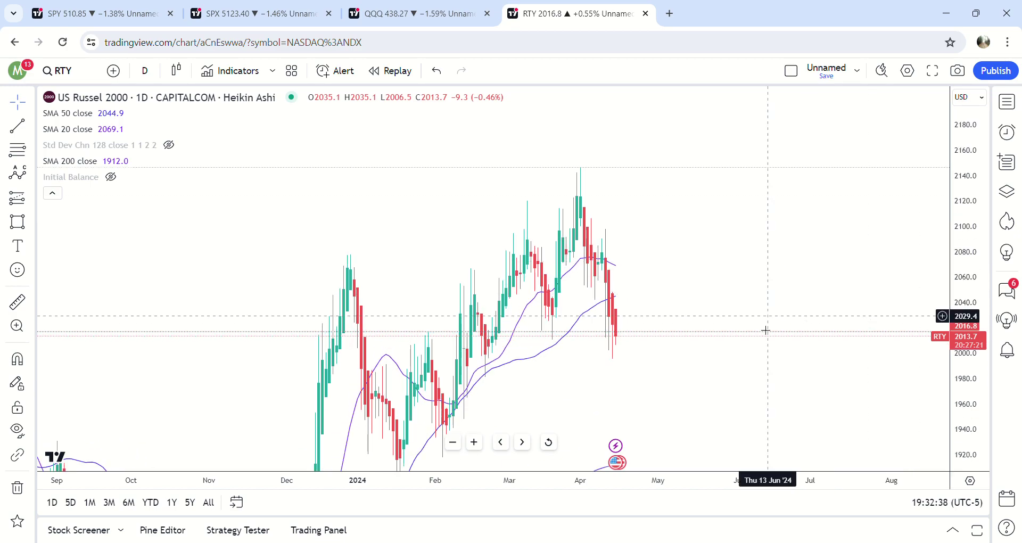
drag(565, 330, 731, 287)
drag(707, 484, 564, 481)
drag(737, 400, 533, 393)
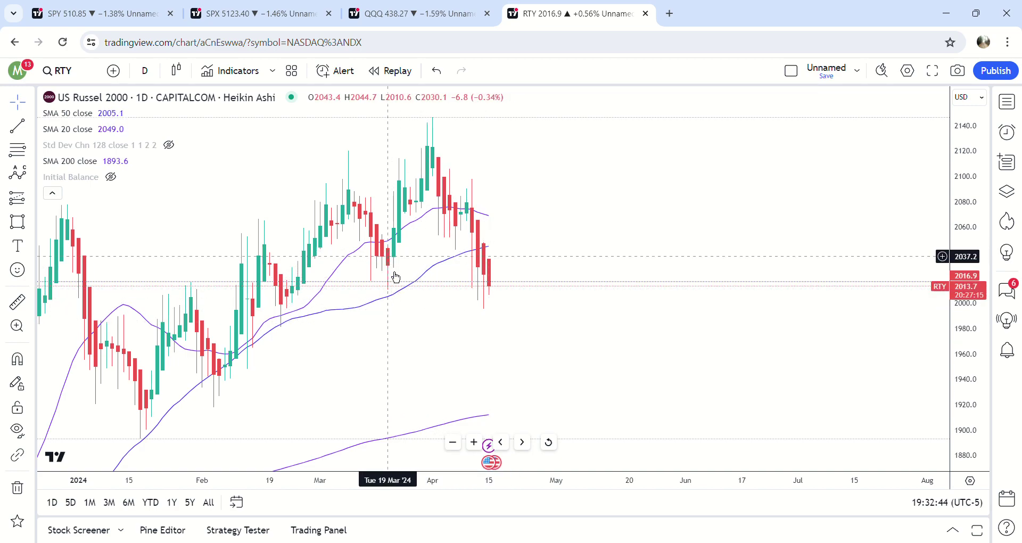
drag(453, 336, 494, 333)
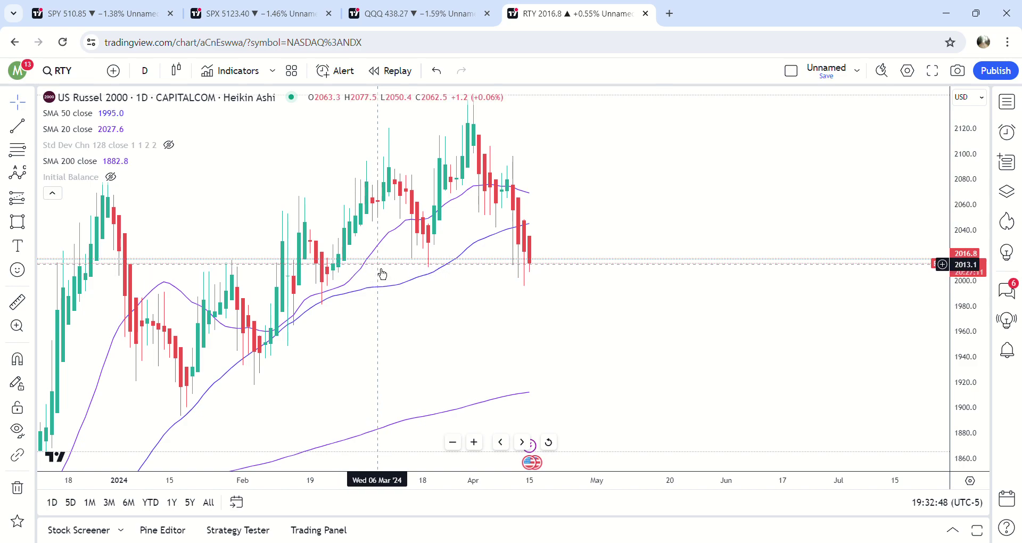
Draw a rectangle support zone from about 1966 to 2016.5, spanning 7 March to 12 June 2024
drag(981, 382, 981, 267)
drag(738, 373, 719, 433)
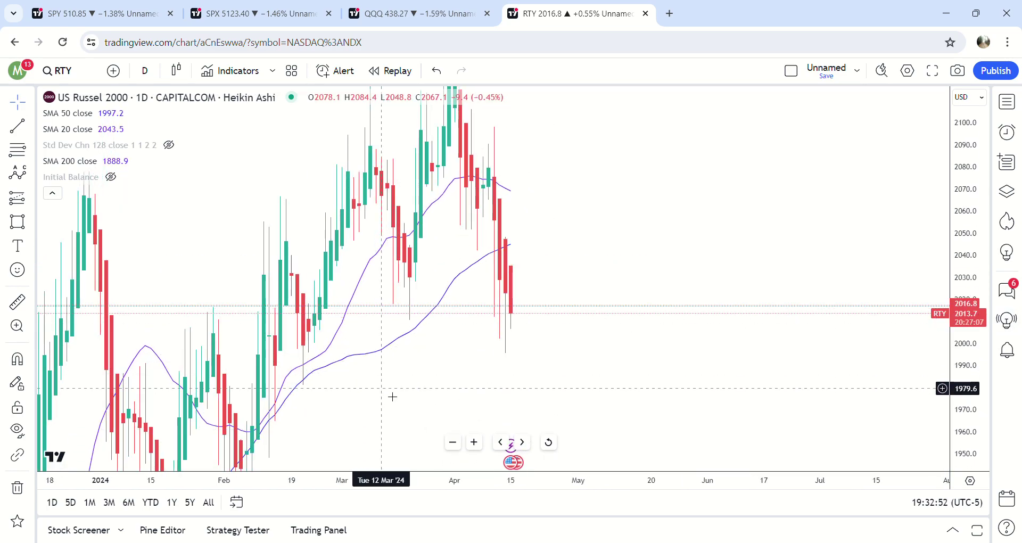
drag(749, 312, 790, 291)
double_click(978, 215)
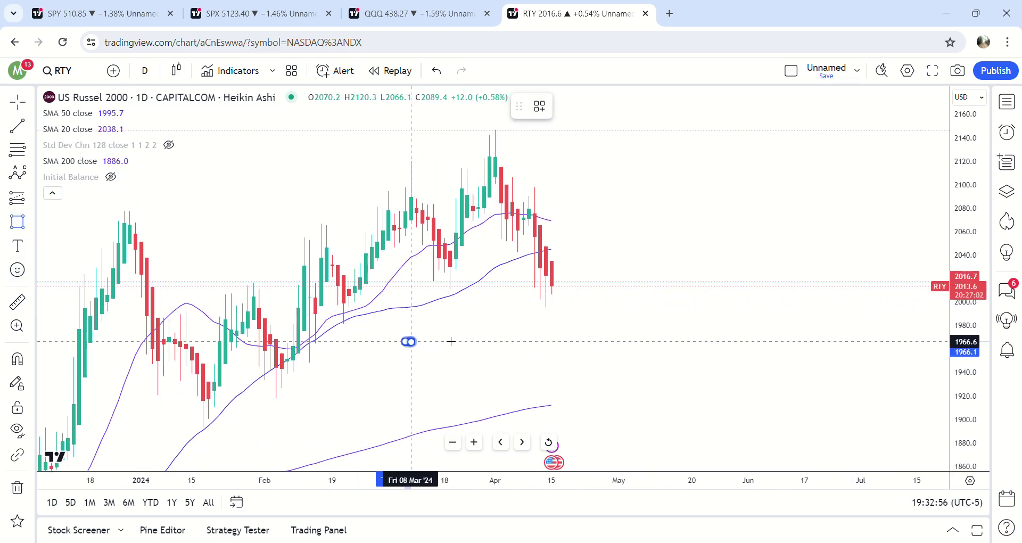
drag(627, 291, 793, 324)
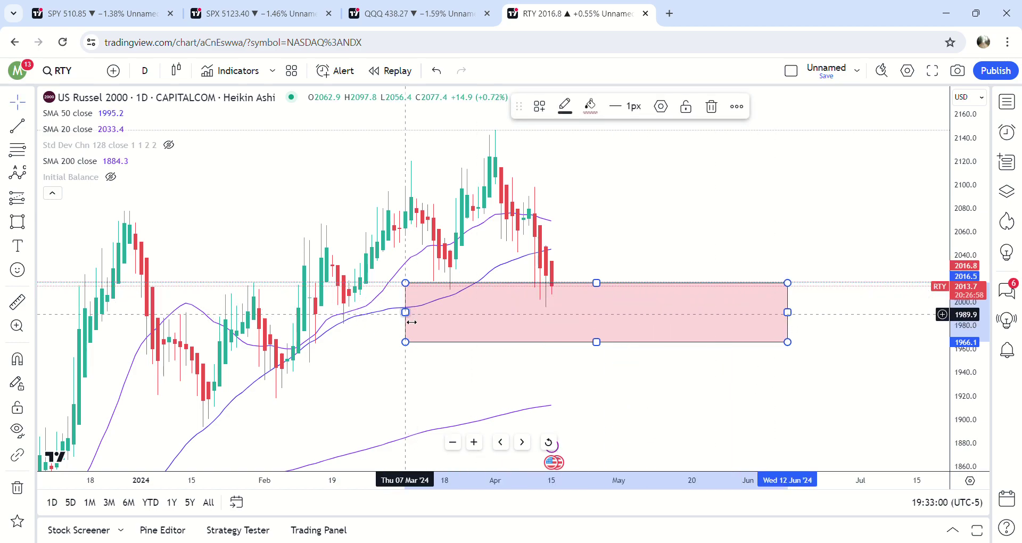
Extend the rectangle support zone back to 5 January 2024 and forward to 5 July 2024
drag(405, 313, 155, 314)
drag(623, 377, 484, 388)
drag(617, 320, 714, 314)
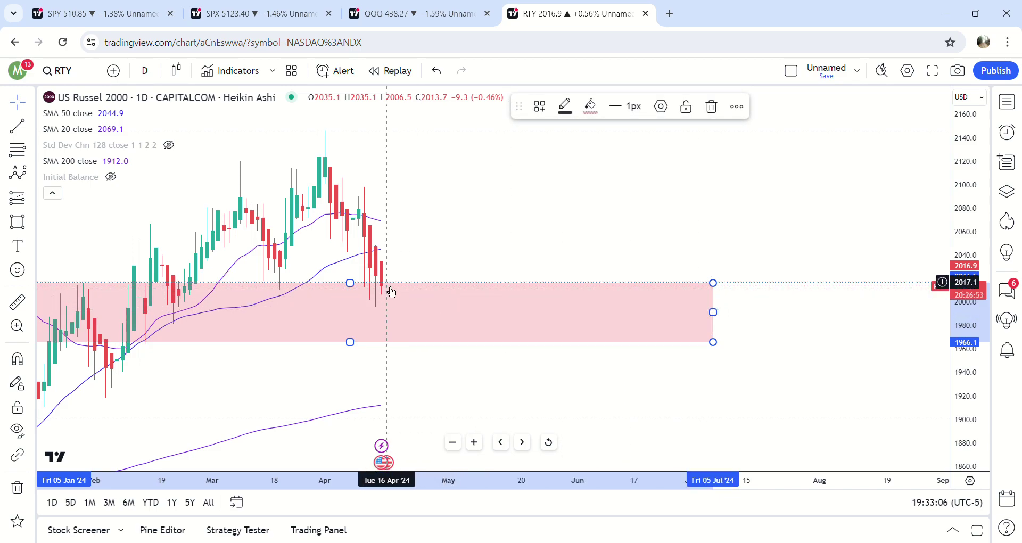
drag(510, 256, 782, 241)
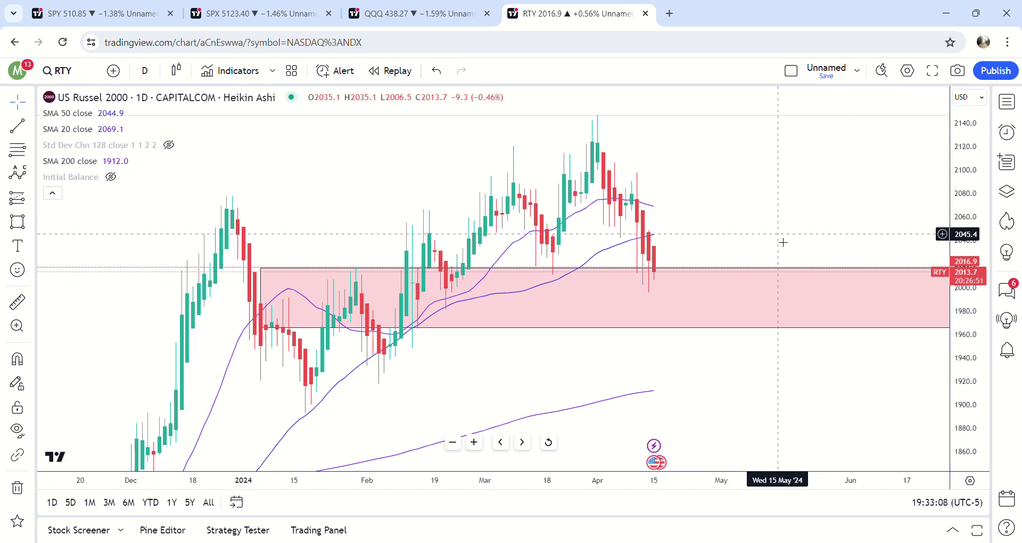
drag(965, 205, 961, 295)
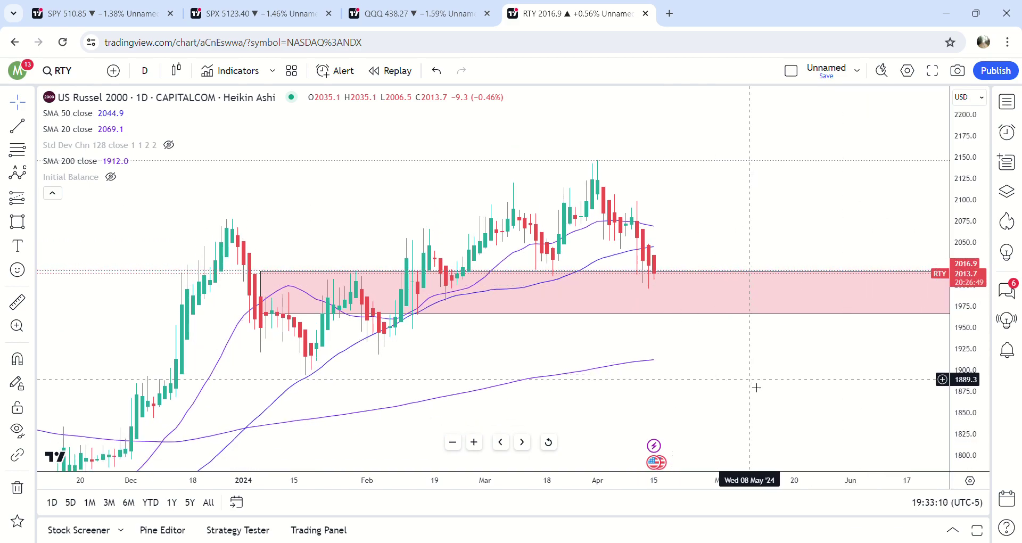
Examine the Russell 2000's latest daily candles against the SMA 20 and SMA 50 and the rectangle support zone
drag(609, 367, 550, 342)
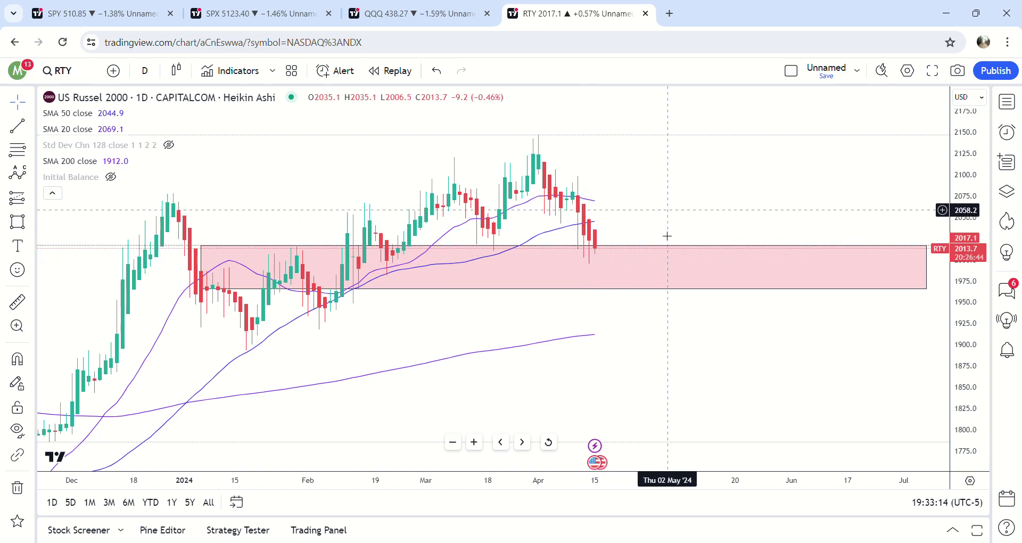
drag(674, 220, 619, 291)
drag(975, 402, 979, 312)
drag(755, 294, 859, 289)
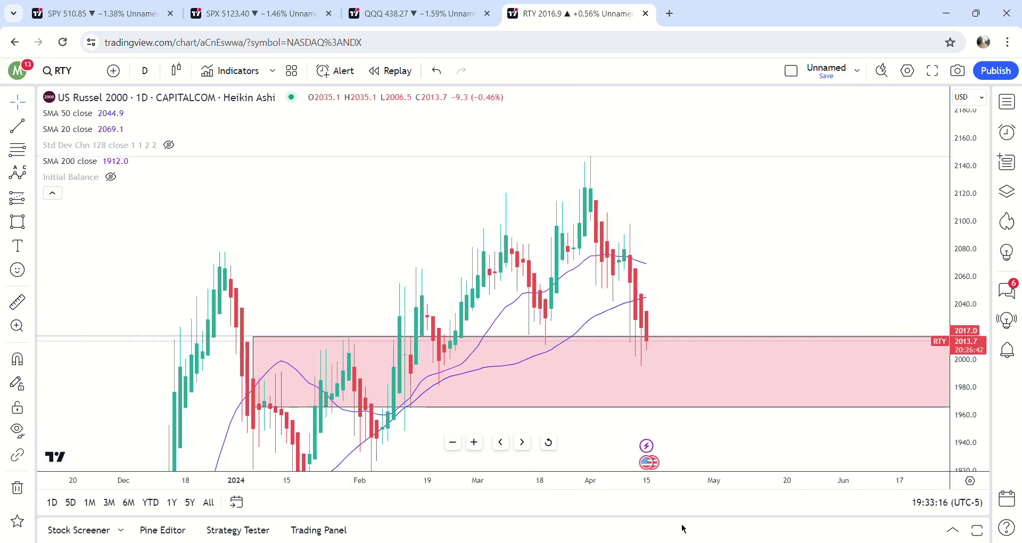
scroll(687, 491, up, 5)
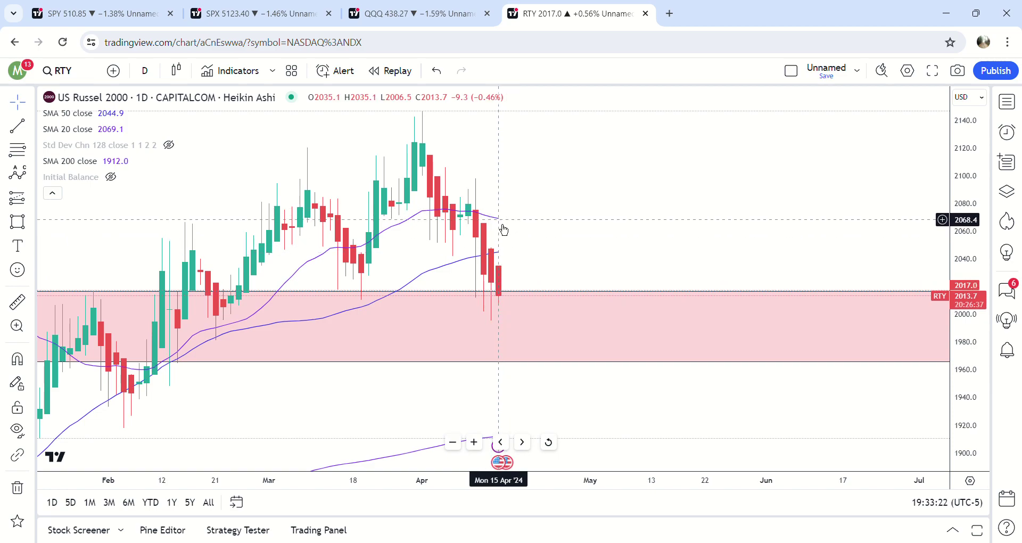
drag(564, 278, 595, 263)
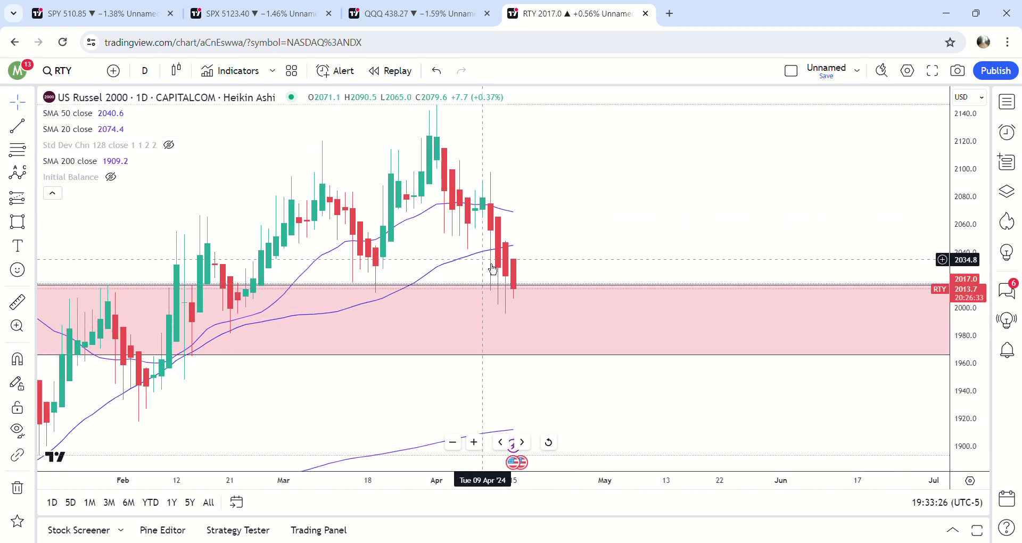
drag(583, 265, 557, 290)
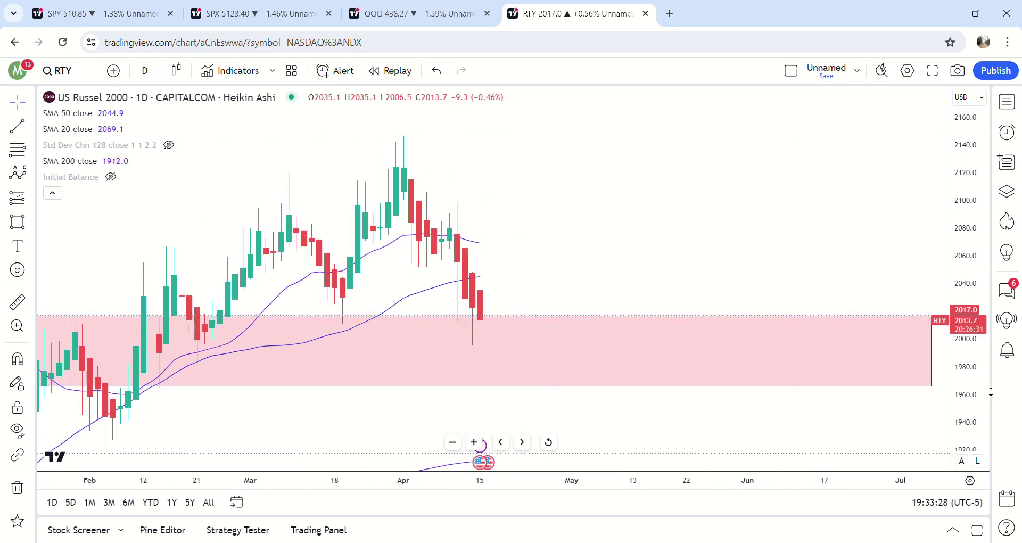
scroll(819, 289, down, 3)
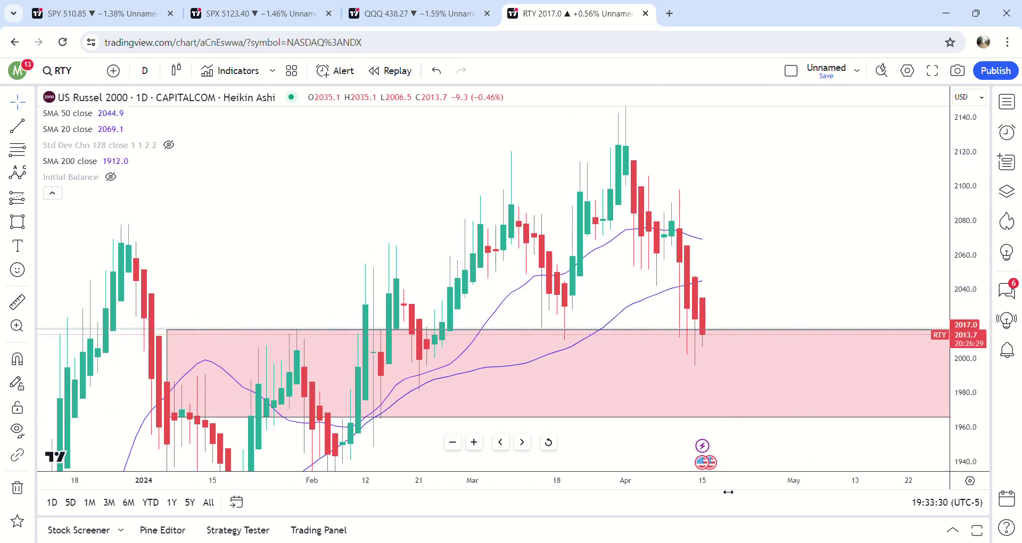
scroll(737, 315, up, 3)
scroll(705, 278, up, 2)
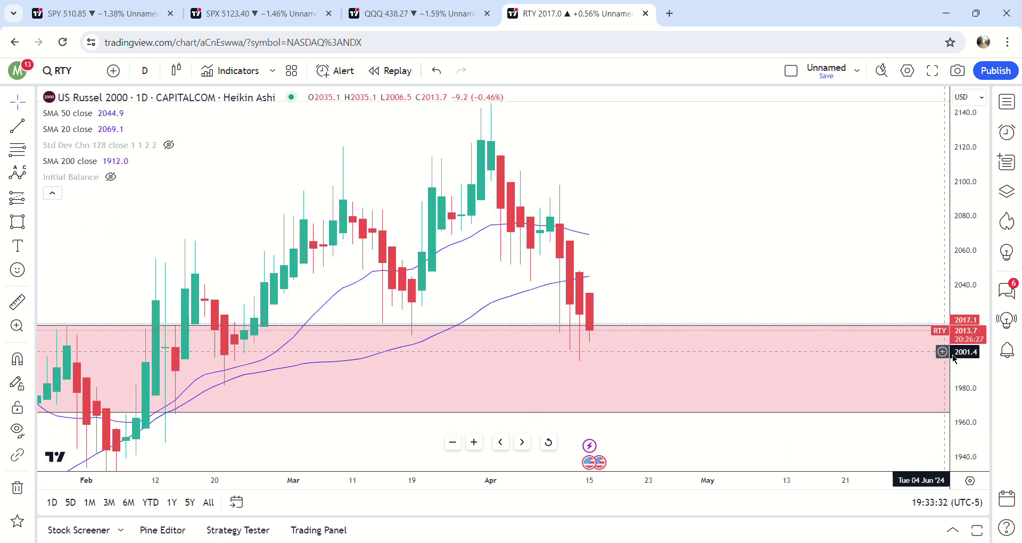
drag(962, 355, 962, 277)
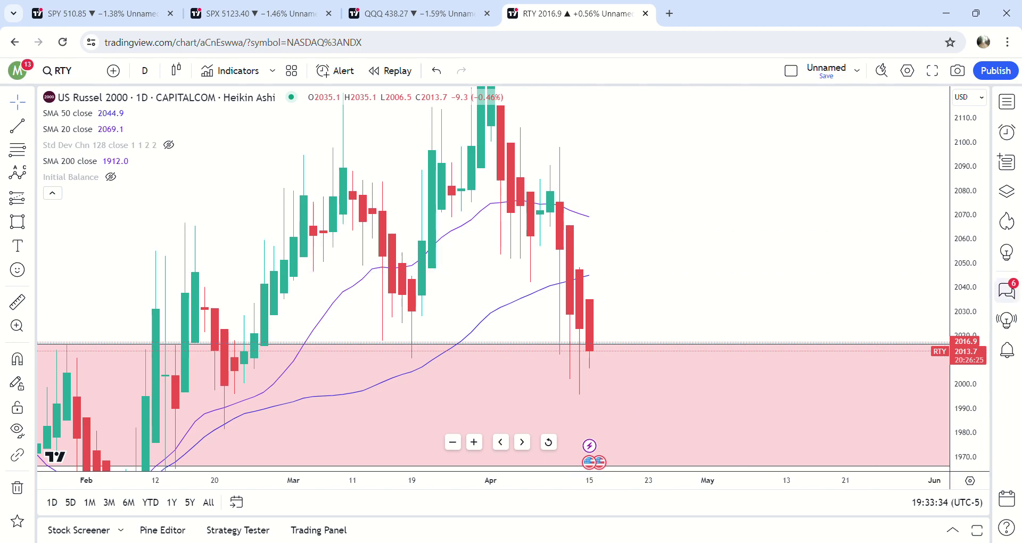
scroll(599, 266, up, 2)
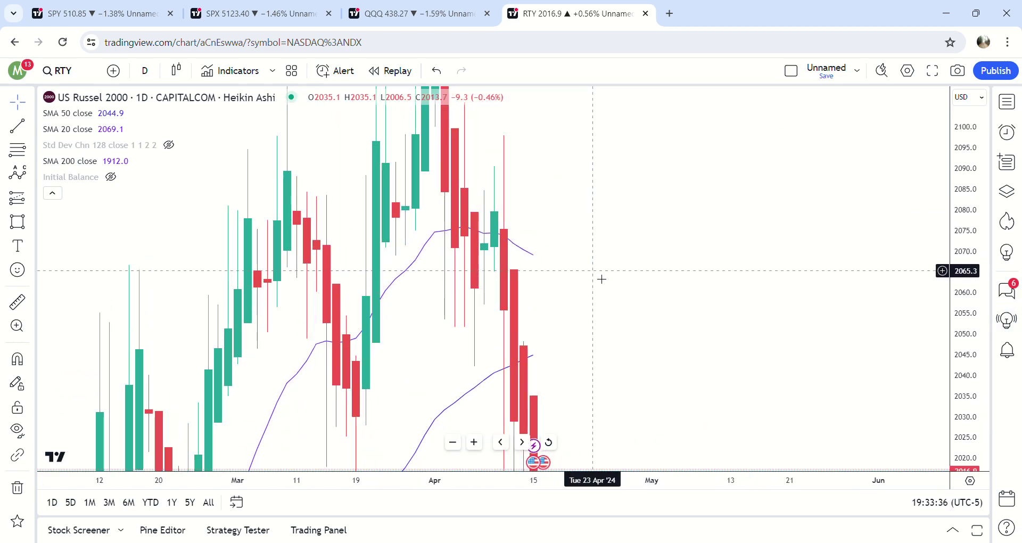
Switch the Russell 2000 chart to bars on the 4-hour and 1-hour intervals and inspect the April price action
click(145, 70)
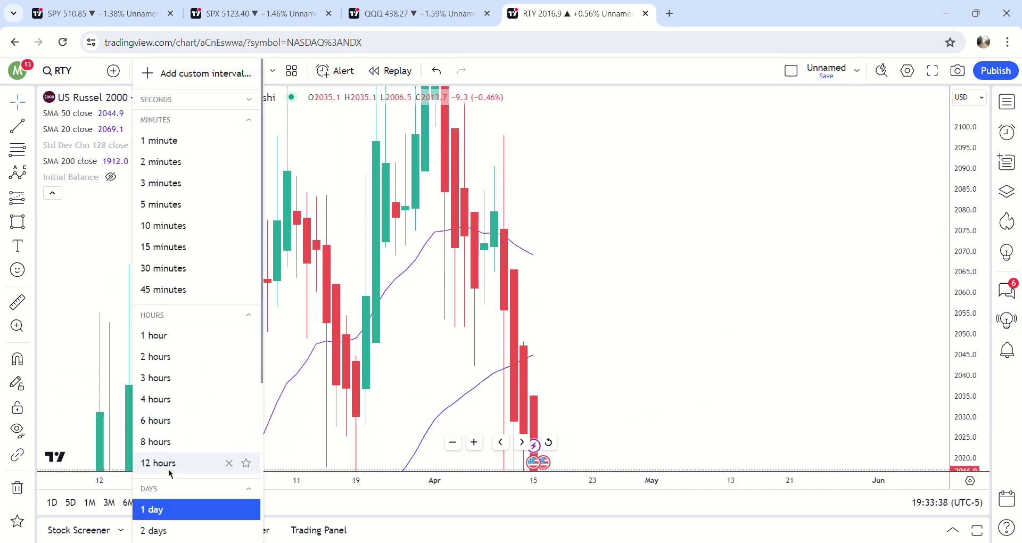
click(160, 399)
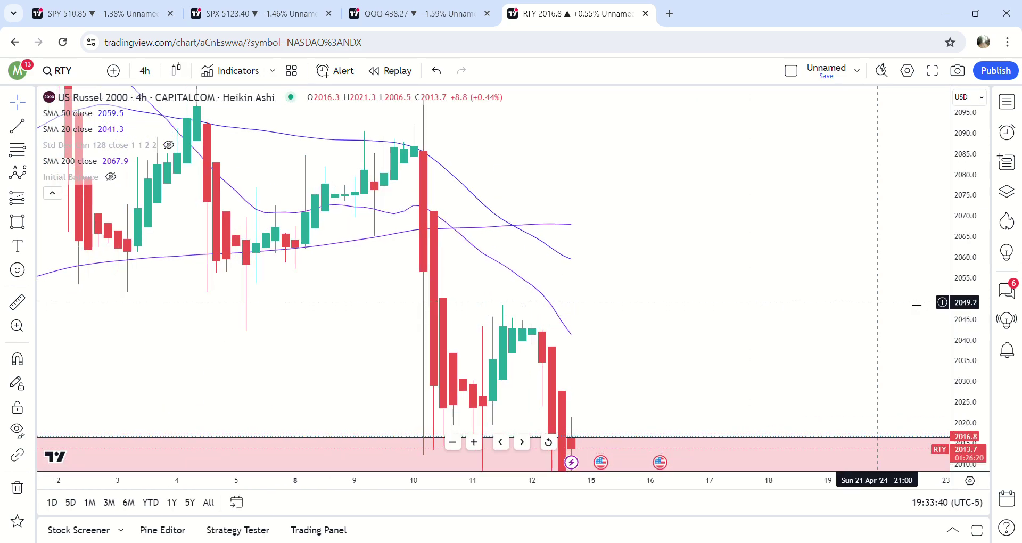
click(176, 71)
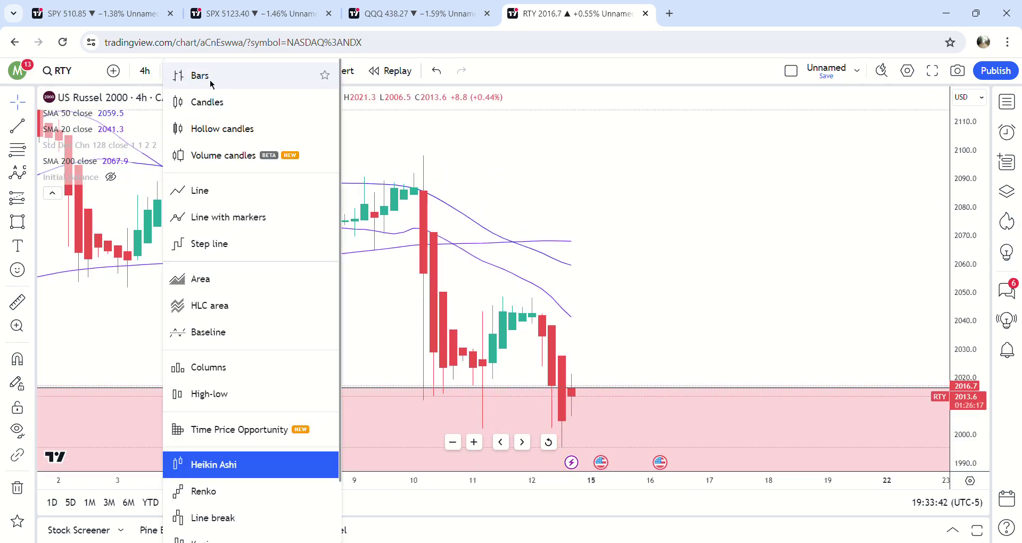
click(210, 81)
click(154, 75)
click(177, 333)
drag(434, 484, 849, 487)
drag(731, 363, 591, 363)
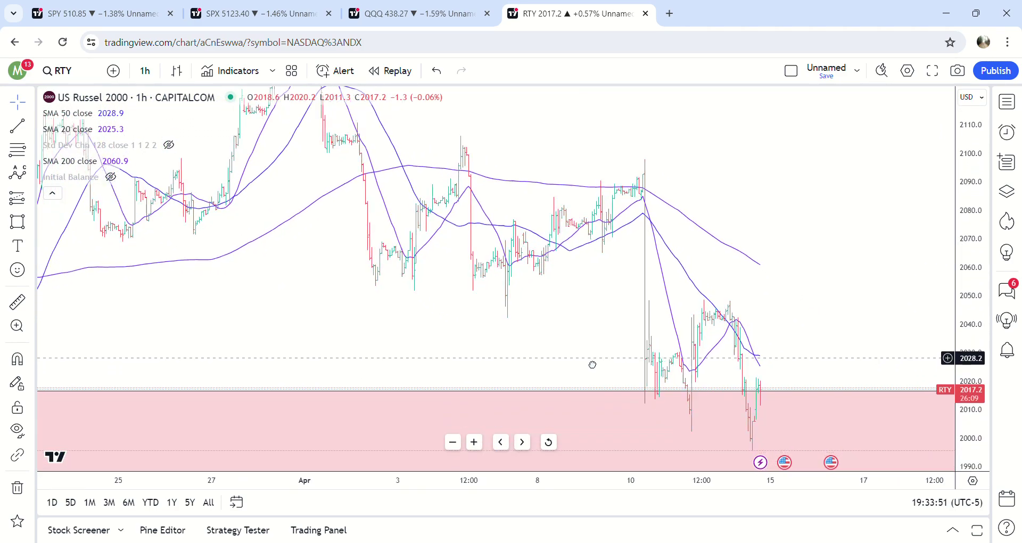
Set the Russell 2000 chart to the 4-hour interval with Heikin Ashi candles
click(157, 73)
click(208, 400)
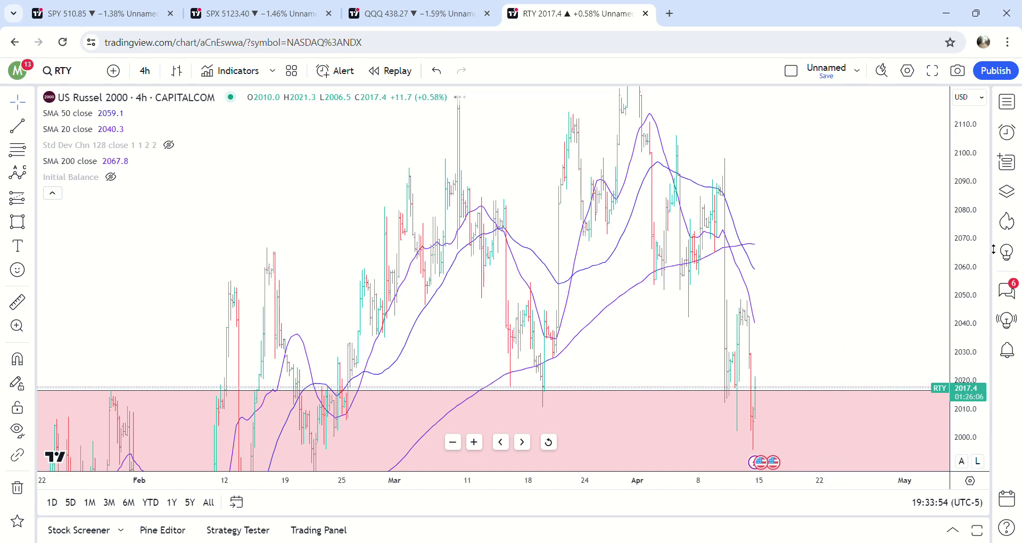
drag(837, 480, 721, 482)
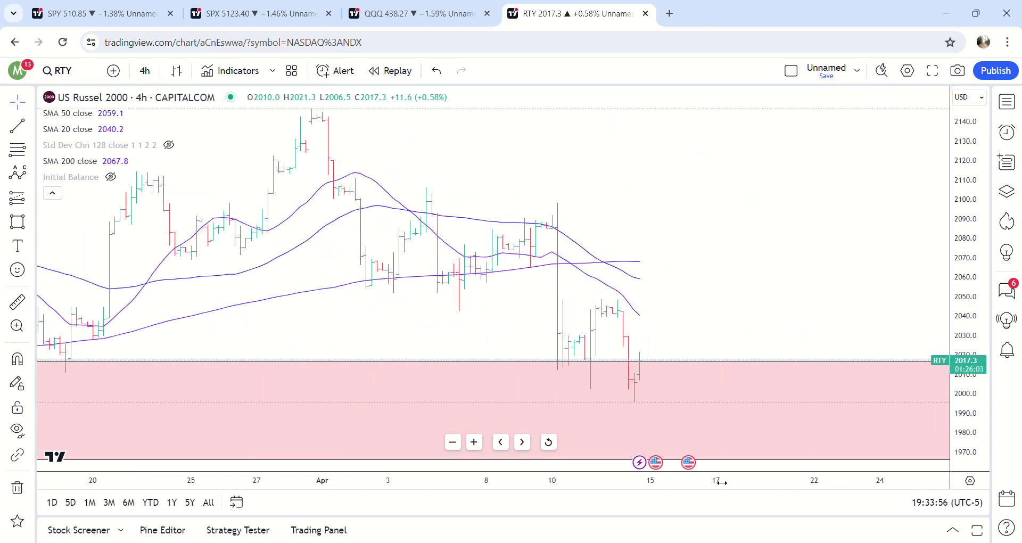
click(176, 71)
click(224, 464)
drag(797, 393, 605, 338)
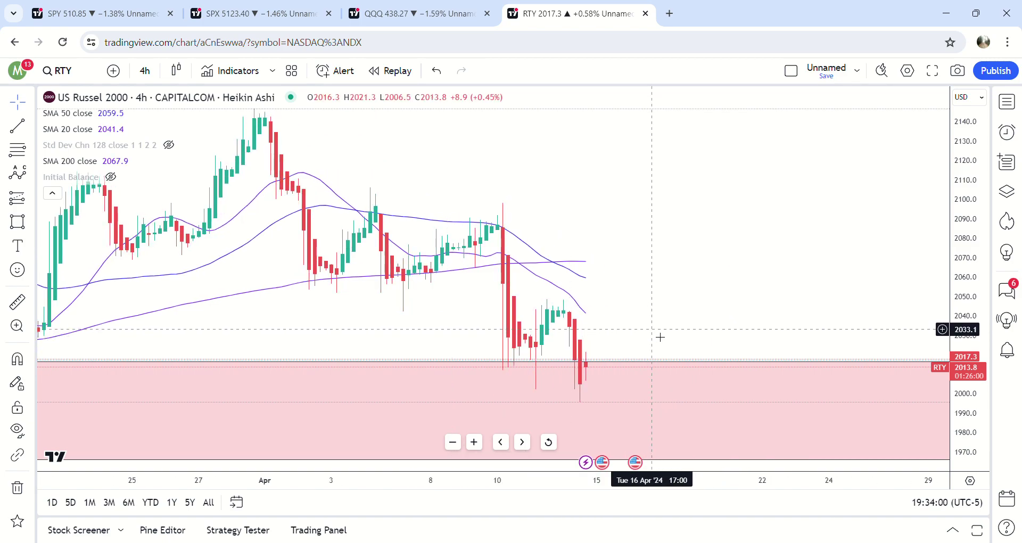
Draw a rectangle resistance zone from about 2039.3 to 2048.2, spanning 17 to 18 April 2024, and check it on the daily interval
key(alt+shift+r)
drag(663, 317, 724, 299)
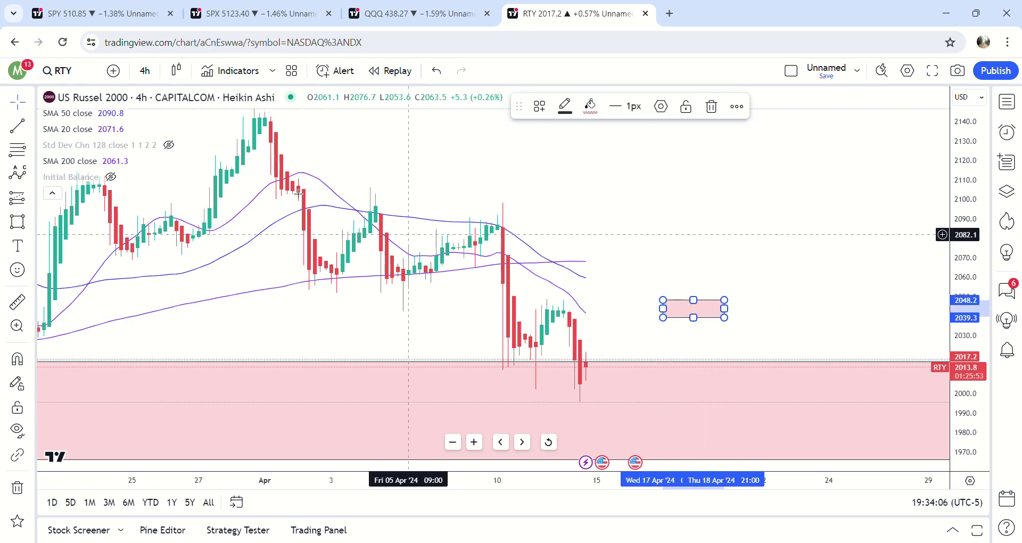
click(141, 69)
scroll(166, 437, down, 1)
click(165, 437)
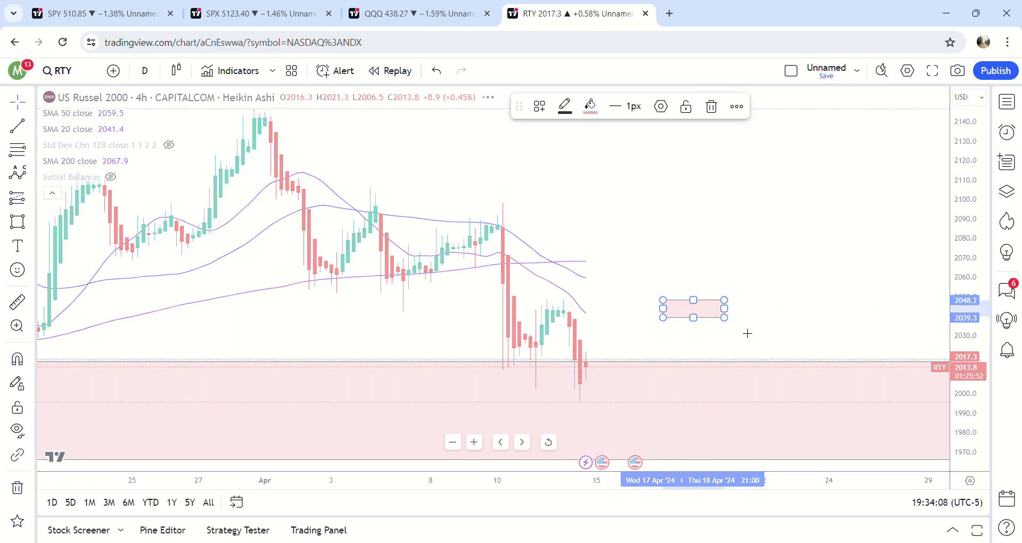
click(145, 70)
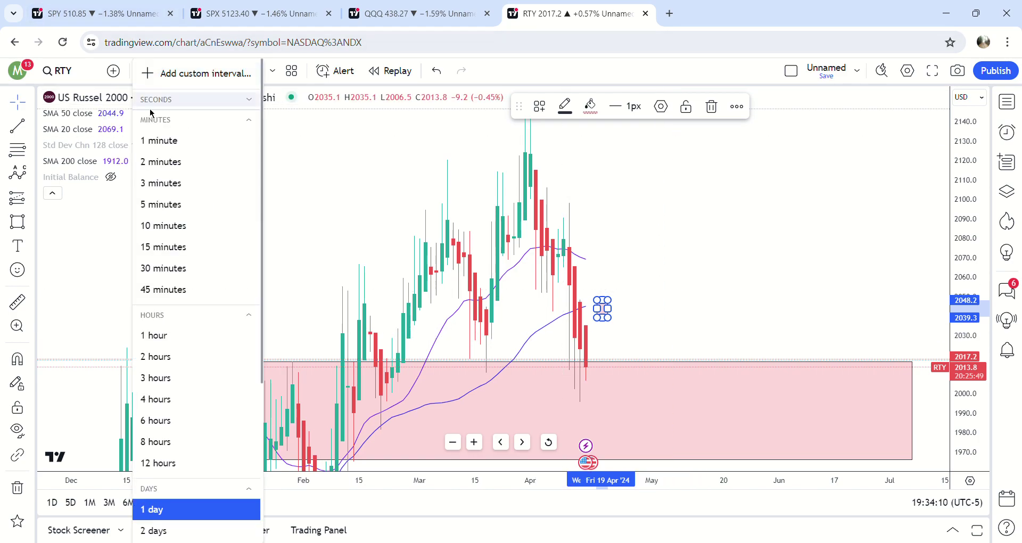
click(155, 400)
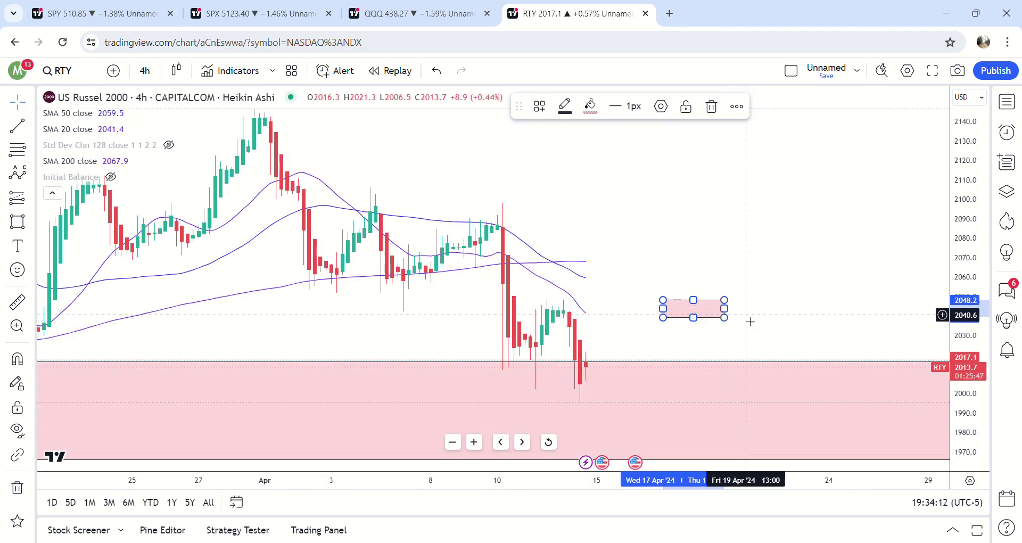
Extend the 2039.3–2048.2 resistance rectangle back to 8 April and forward to about 29 April 2024
drag(725, 308, 857, 308)
drag(662, 317, 453, 314)
drag(751, 239, 569, 171)
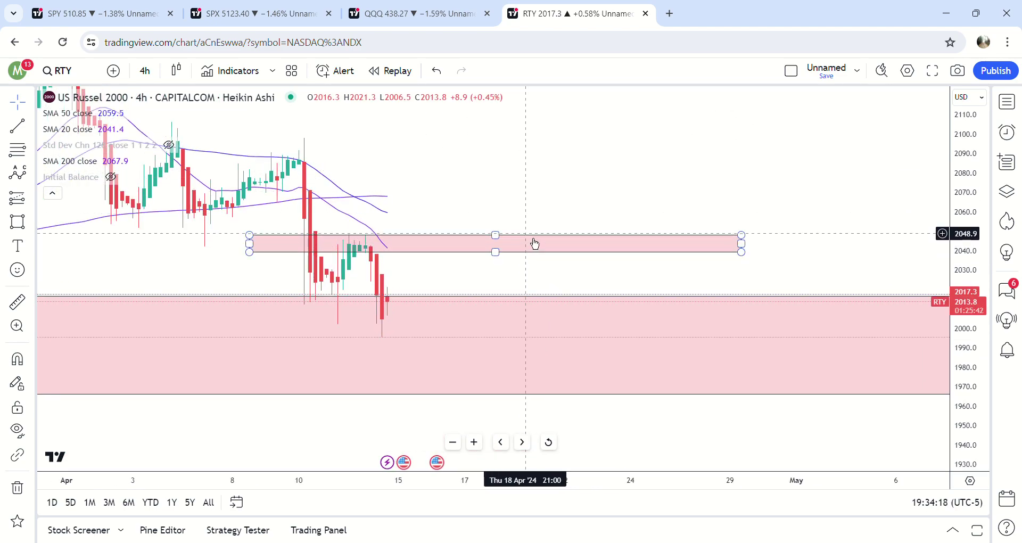
drag(532, 203, 782, 222)
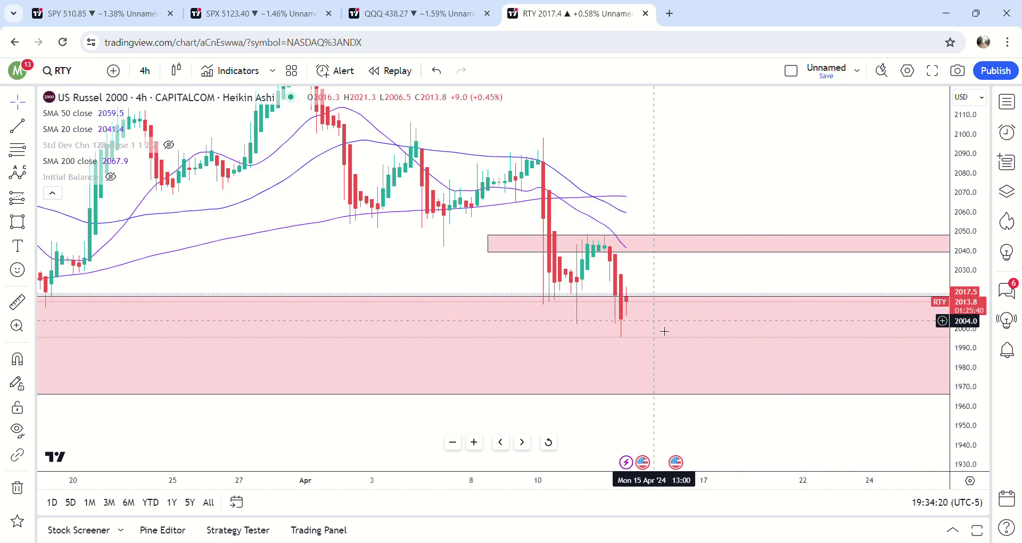
drag(721, 169, 721, 188)
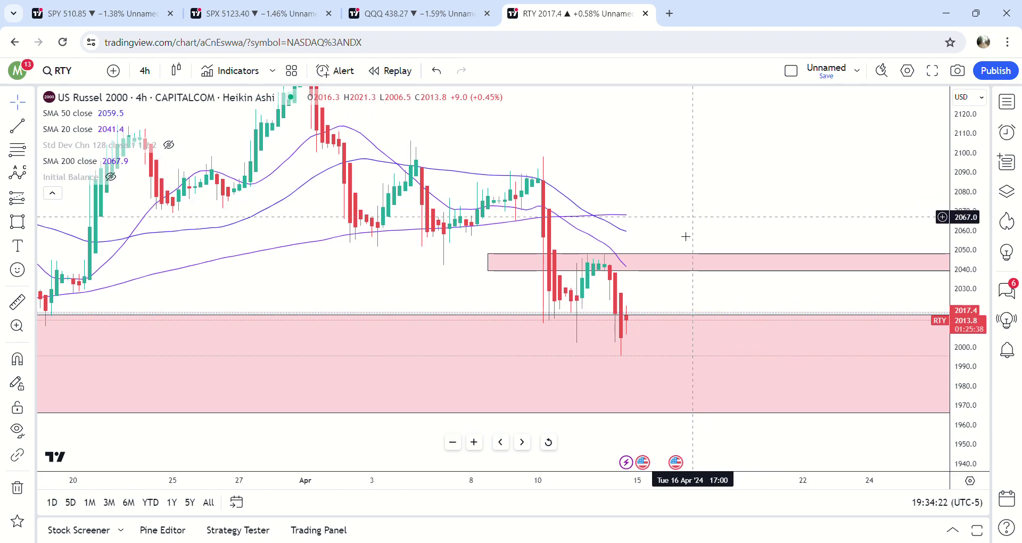
Check the resistance zone against the SMA 50 on the daily interval and return the chart to 4 hours
click(146, 71)
click(224, 509)
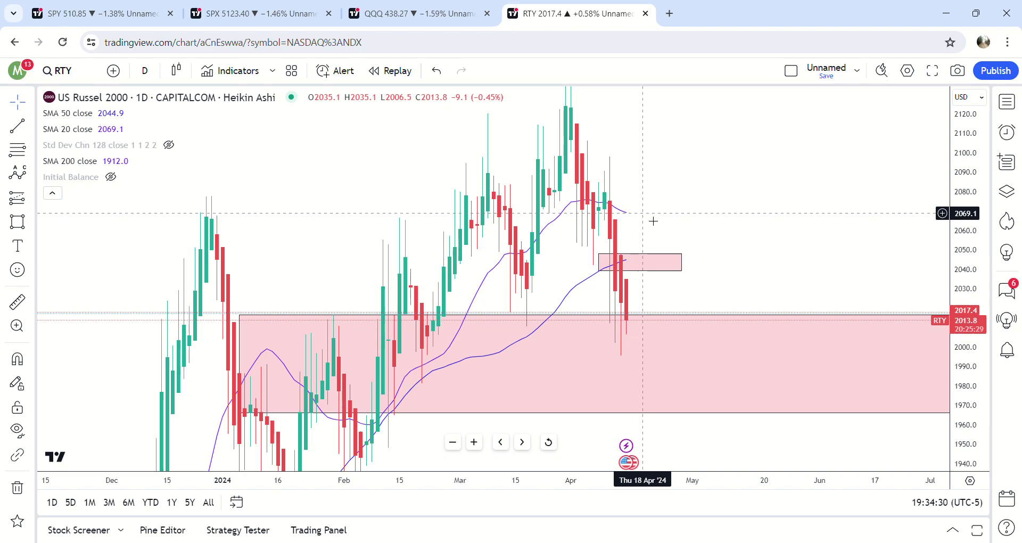
click(143, 71)
click(176, 394)
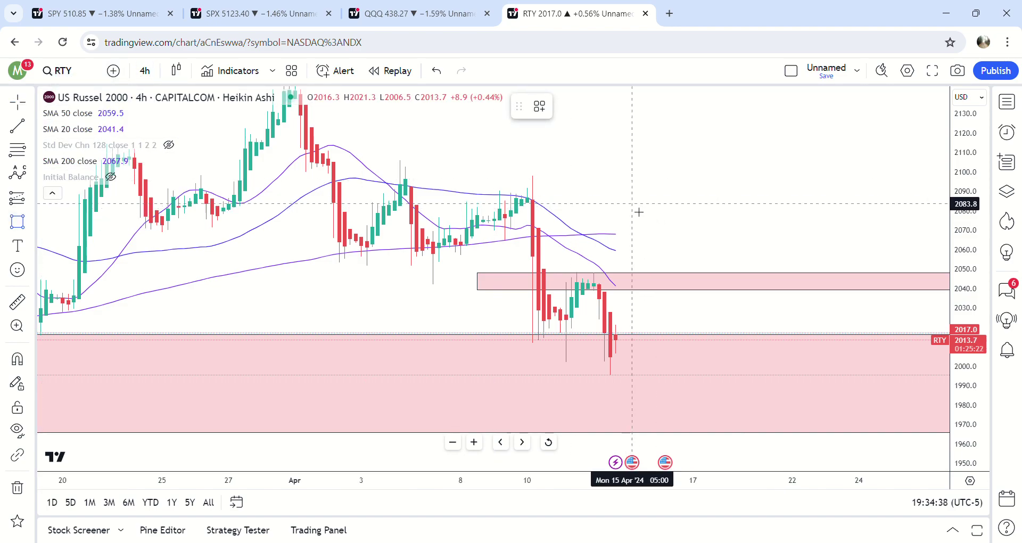
Draw a second rectangle resistance zone from about 2084.1 to 2091.3, spanning 8 to 23 April 2024
mouse_move(632, 203)
mouse_down()
mouse_move(682, 190)
mouse_move(796, 206)
mouse_move(848, 196)
mouse_up()
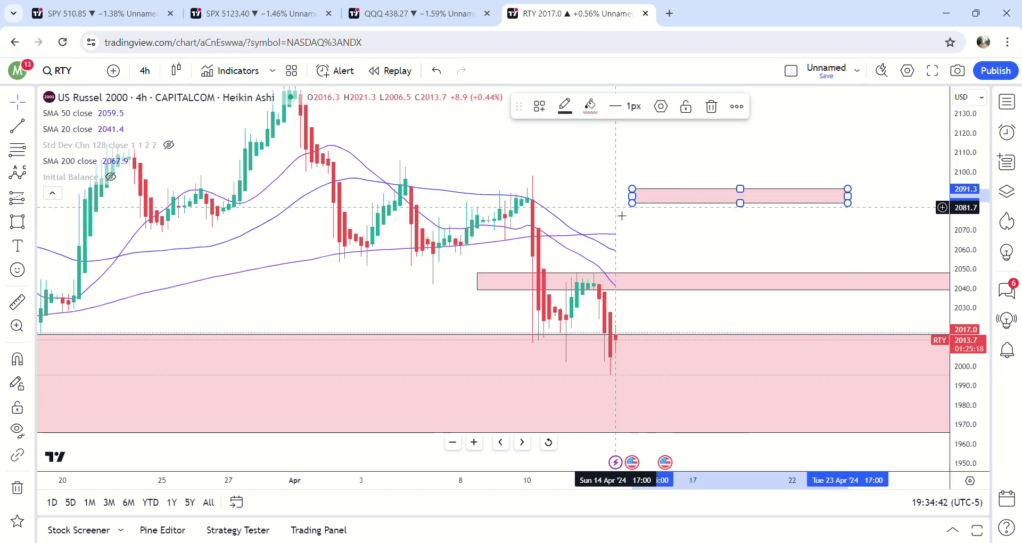
drag(643, 204, 477, 203)
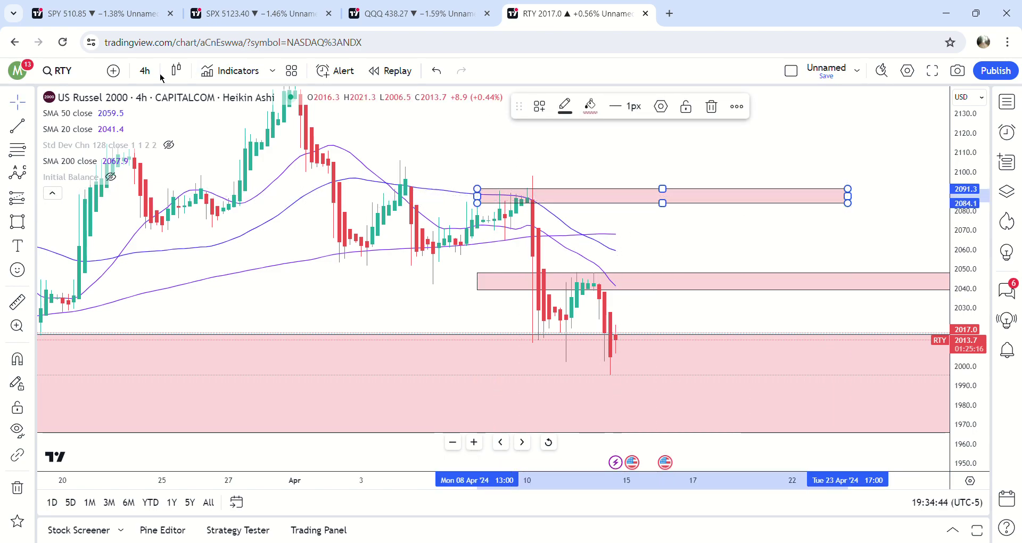
Switch to the daily interval and extend the upper resistance rectangle back to about 21 March and forward to about 29 May 2024
click(144, 70)
click(155, 443)
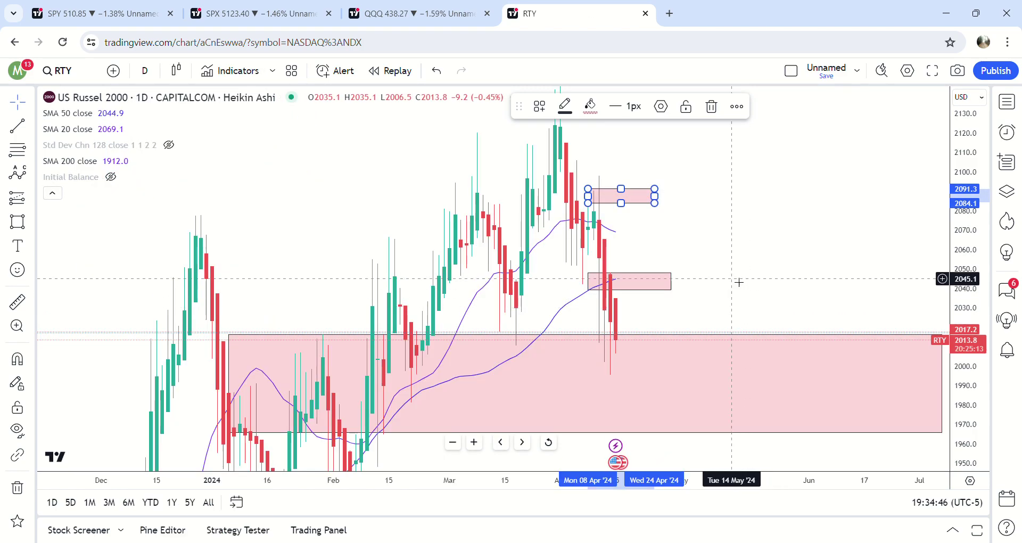
drag(768, 484, 501, 488)
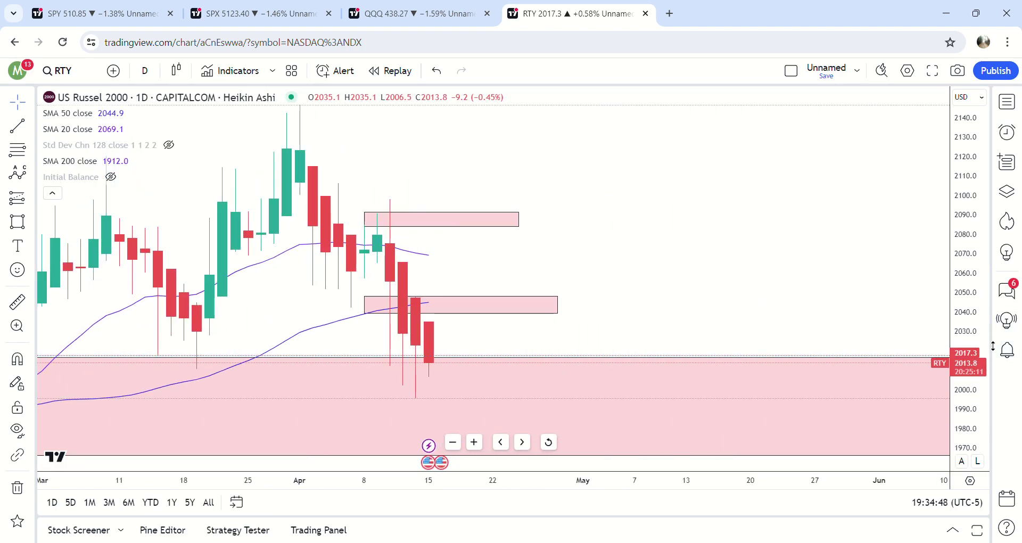
drag(980, 346, 969, 220)
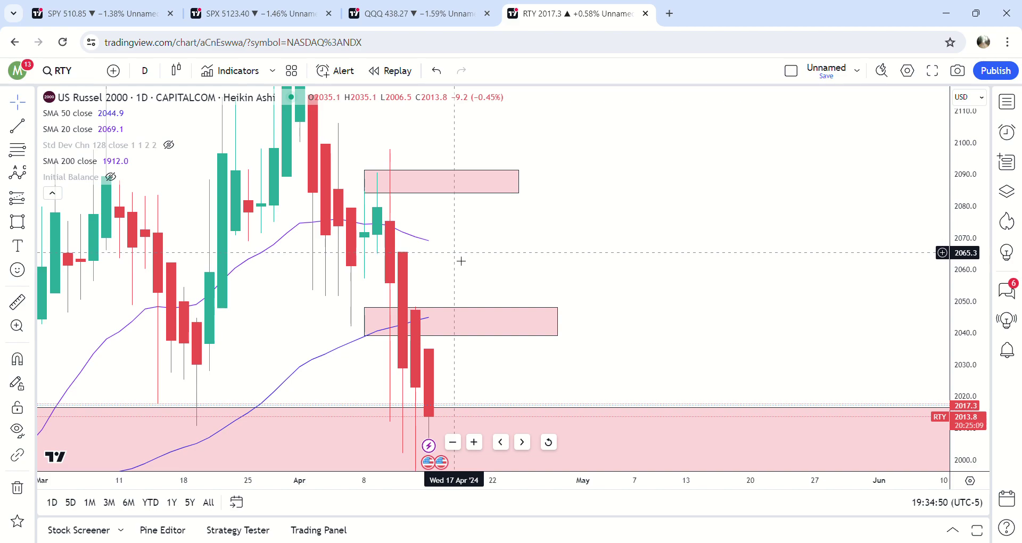
drag(619, 260, 660, 274)
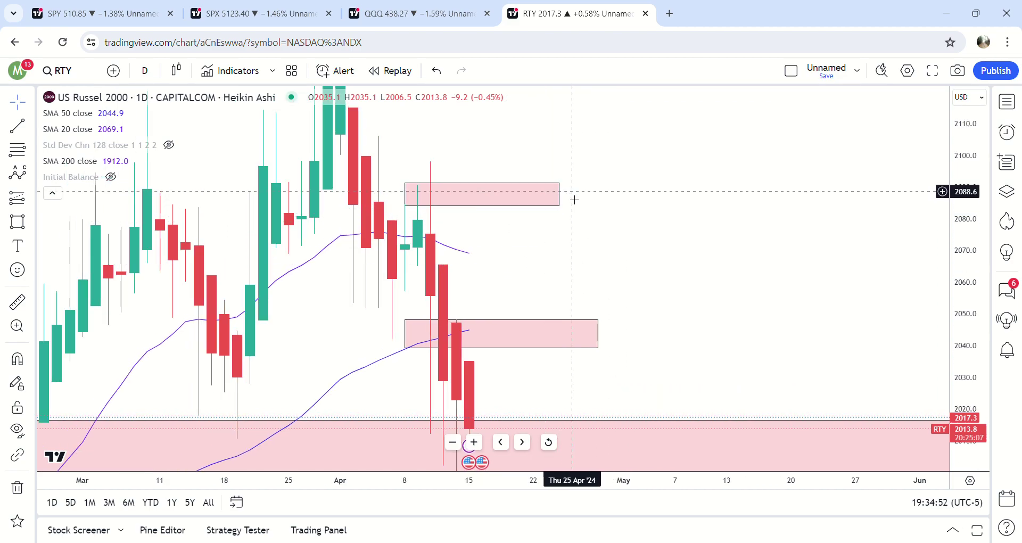
drag(569, 204, 882, 204)
drag(406, 196, 263, 196)
Extend the lower resistance rectangle back to about 25 March and forward to 24 May 2024
click(664, 319)
drag(967, 329, 967, 436)
drag(598, 306, 843, 319)
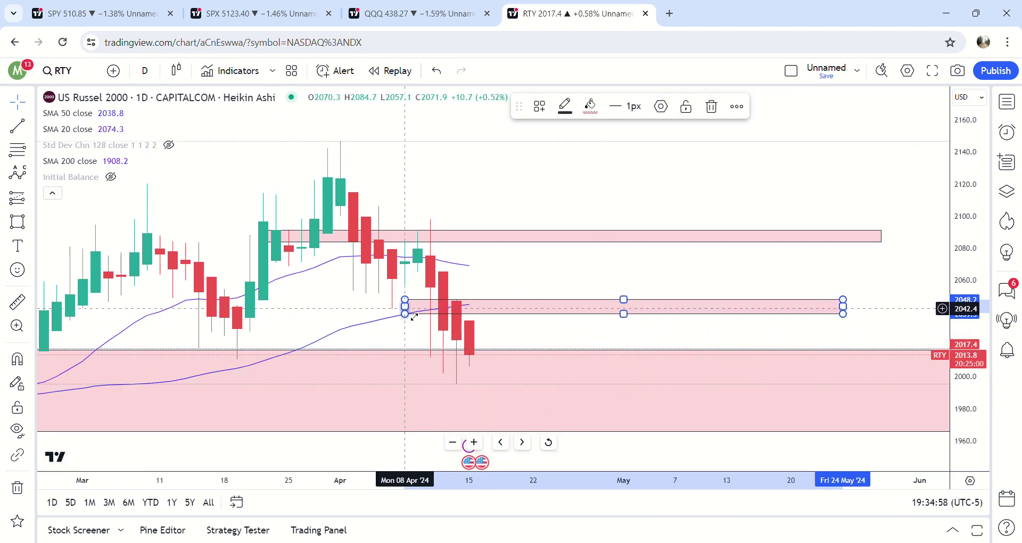
drag(405, 307, 290, 305)
click(644, 276)
drag(676, 278, 707, 279)
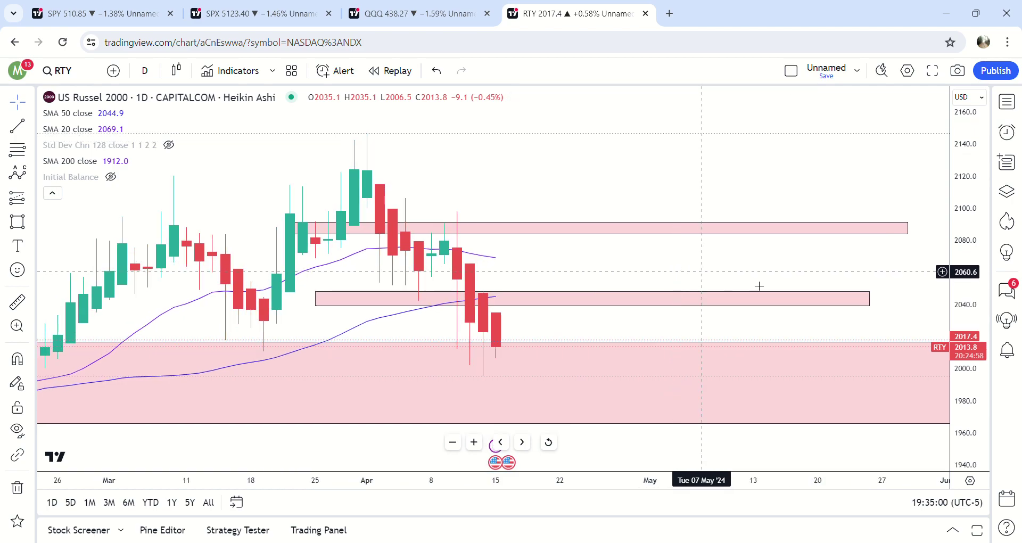
click(509, 307)
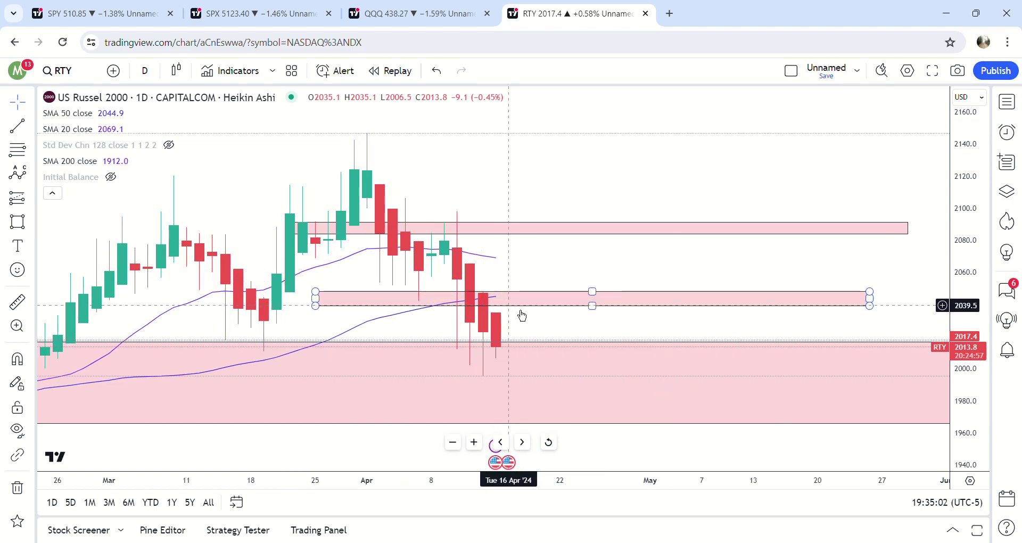
click(522, 315)
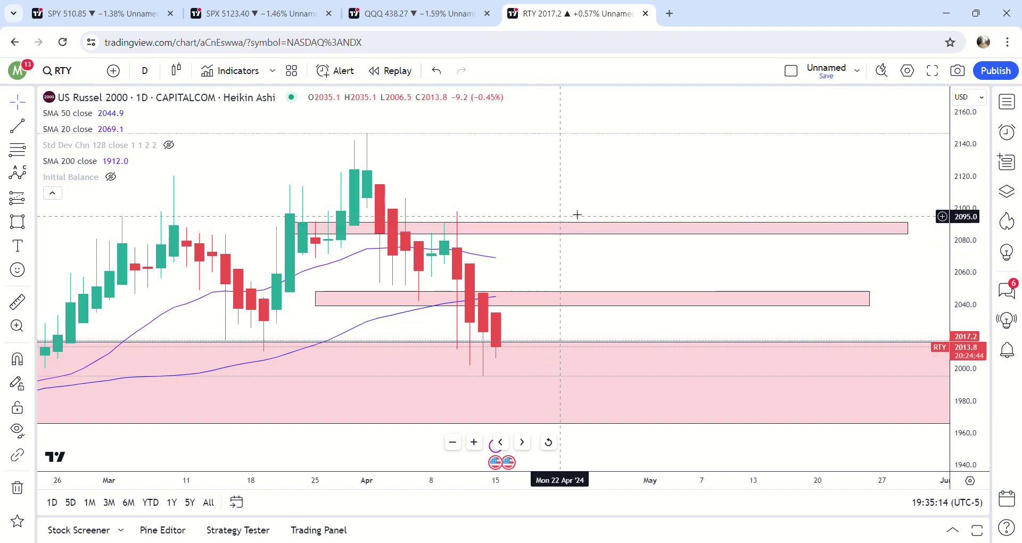
Switch the Russell 2000 chart to the weekly interval and examine the zones and moving averages against the price history since 2021
drag(567, 221, 613, 209)
drag(474, 484, 849, 453)
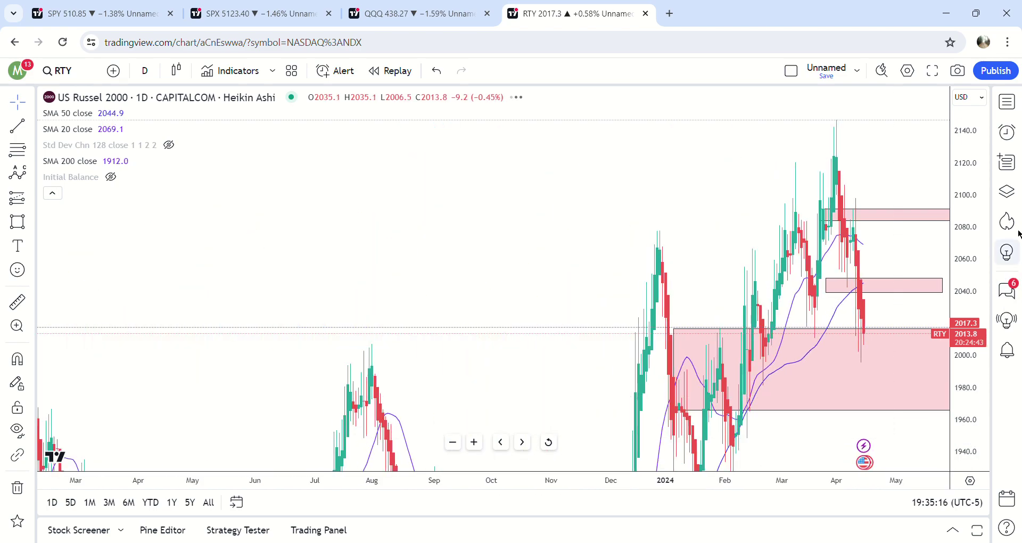
click(144, 70)
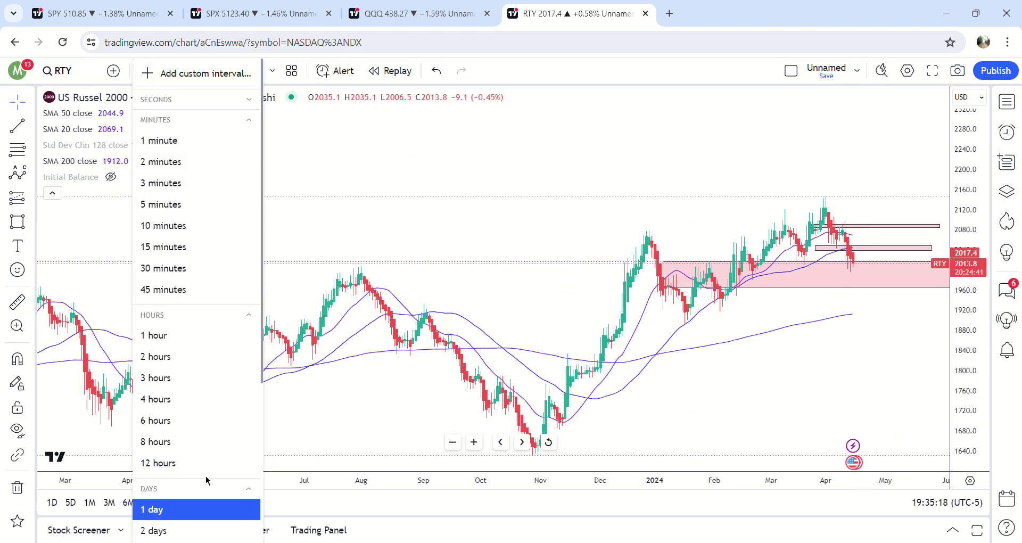
scroll(206, 481, down, 3)
click(216, 419)
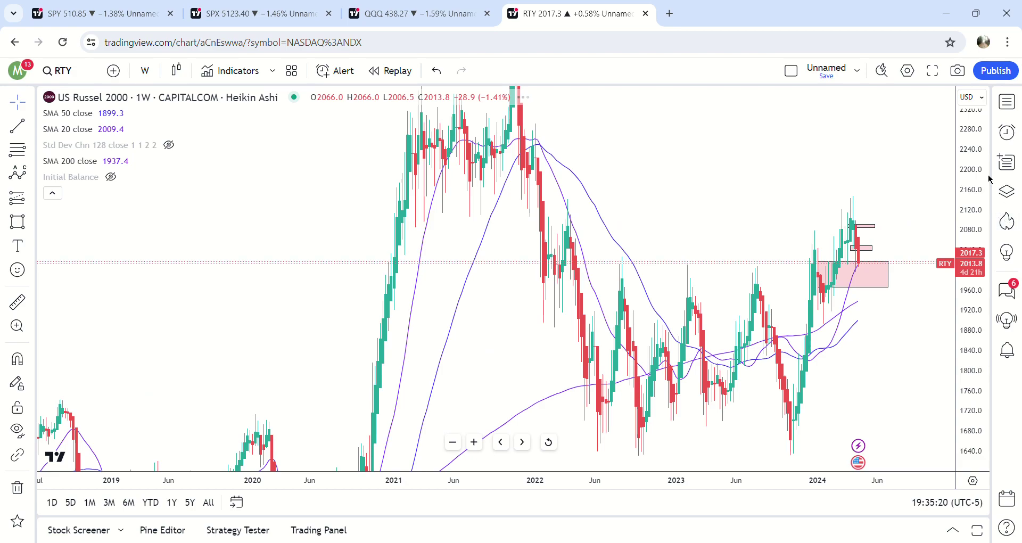
scroll(790, 343, down, 2)
scroll(902, 363, down, 5)
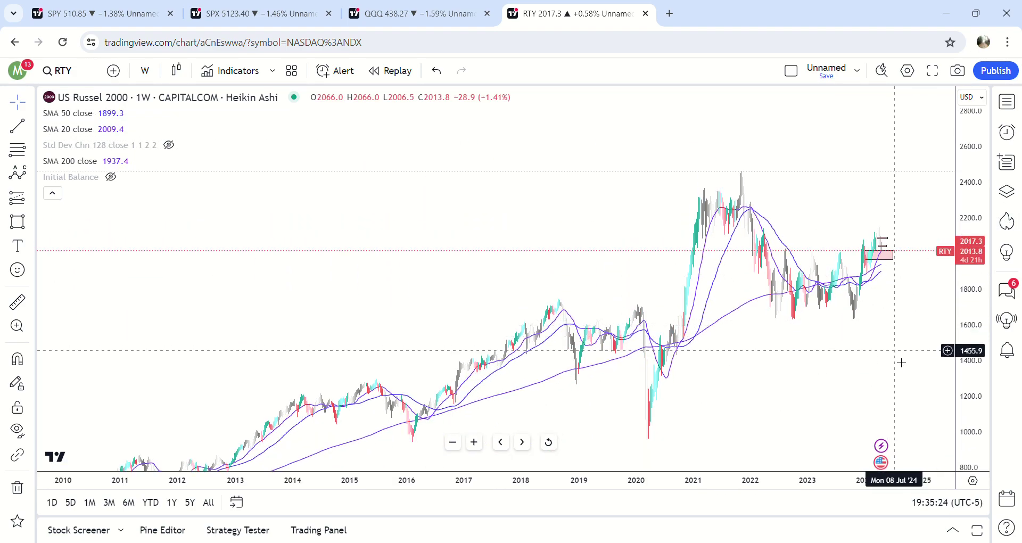
scroll(660, 341, up, 5)
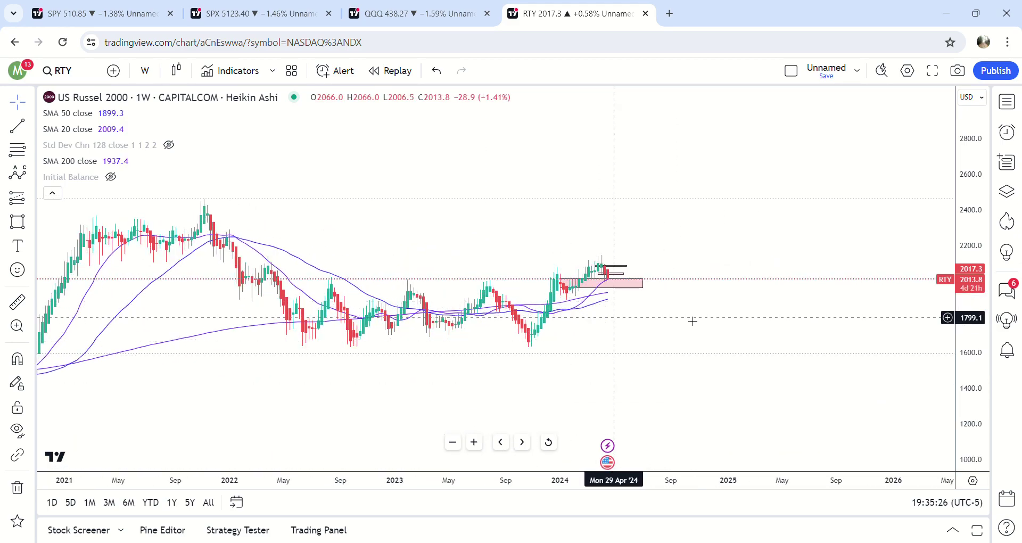
scroll(874, 310, left, 5)
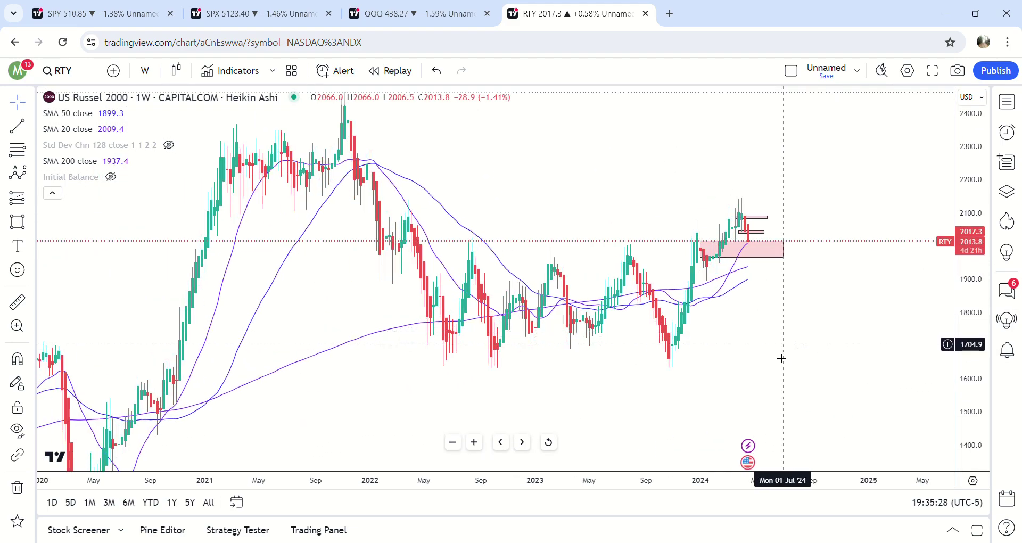
scroll(620, 390, up, 3)
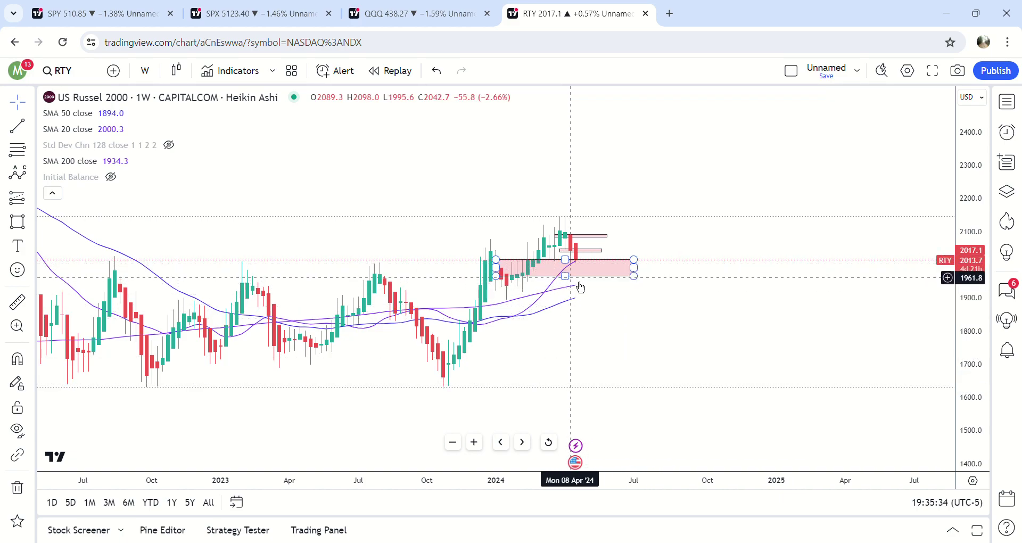
drag(972, 394, 972, 364)
drag(835, 366, 861, 362)
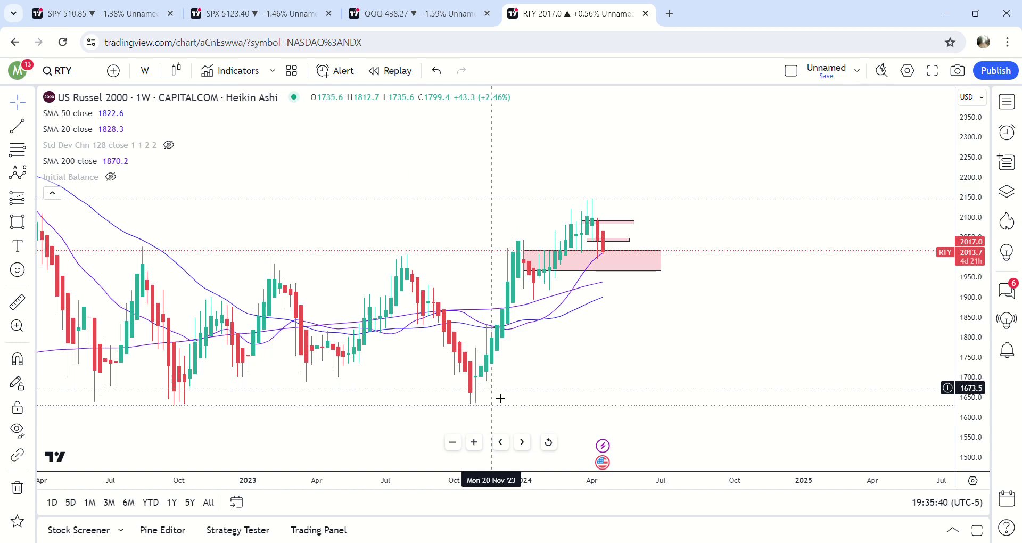
Return to the daily interval and draw an Elliott ABC correction from about 2066 through 1879.8 and 2132.6 to about 1898 in mid-May 2024
click(144, 70)
click(160, 443)
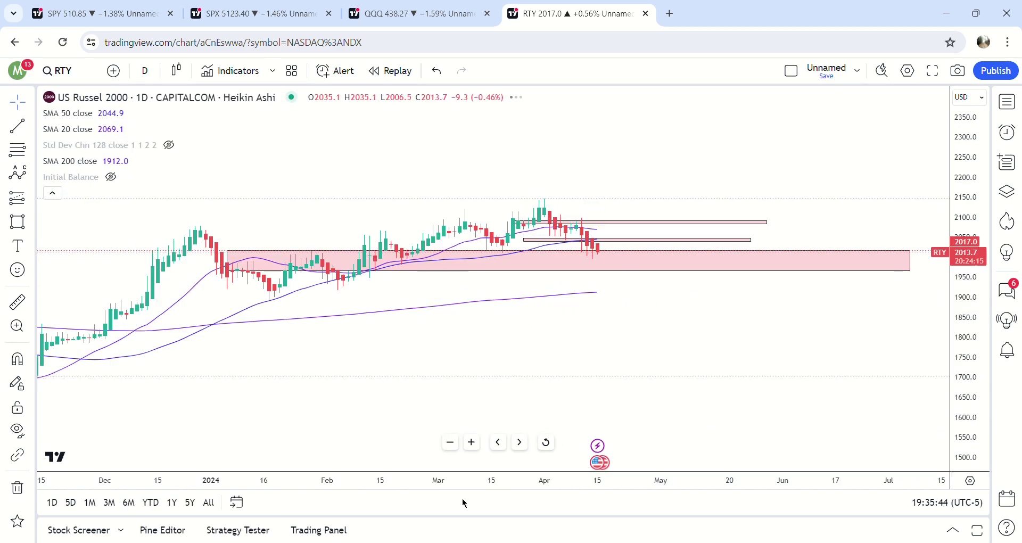
scroll(575, 391, down, 5)
click(22, 173)
click(506, 237)
click(546, 311)
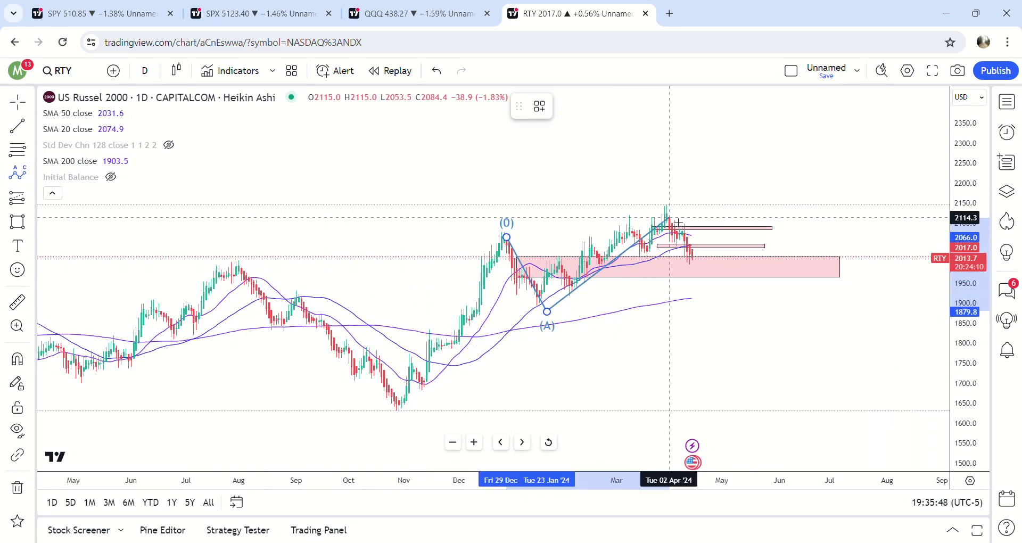
click(672, 211)
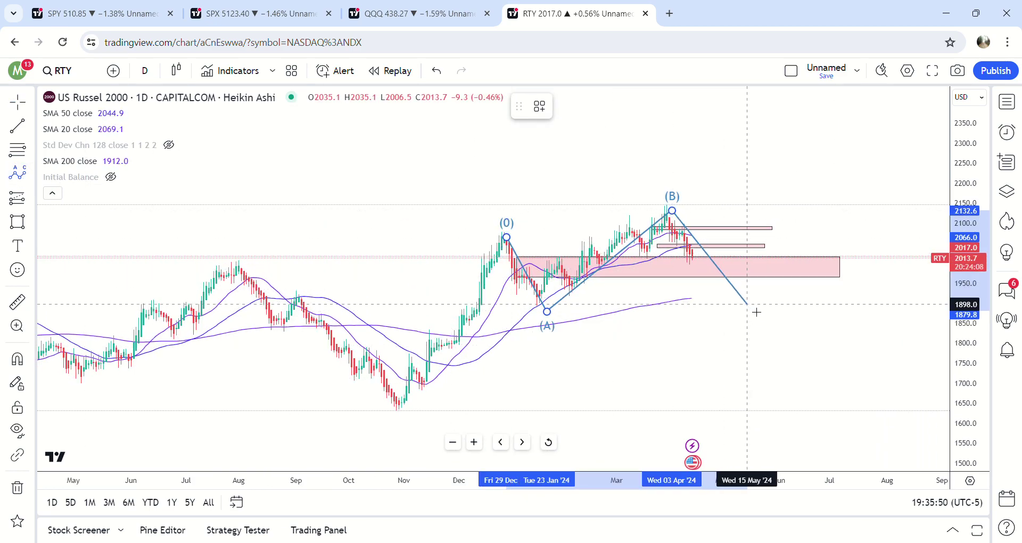
click(757, 312)
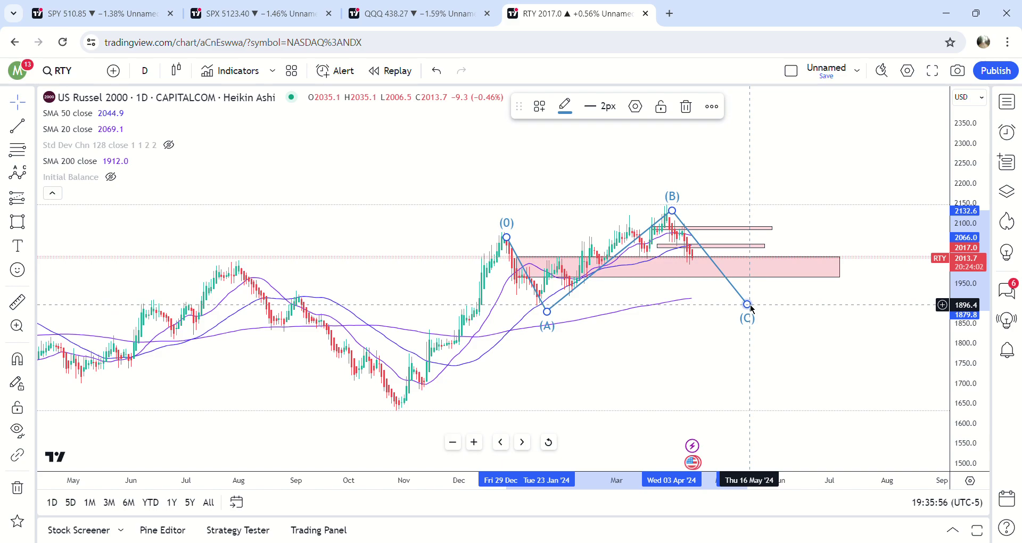
Raise the end of wave C to about 1911, level with the SMA 200
drag(776, 335, 847, 338)
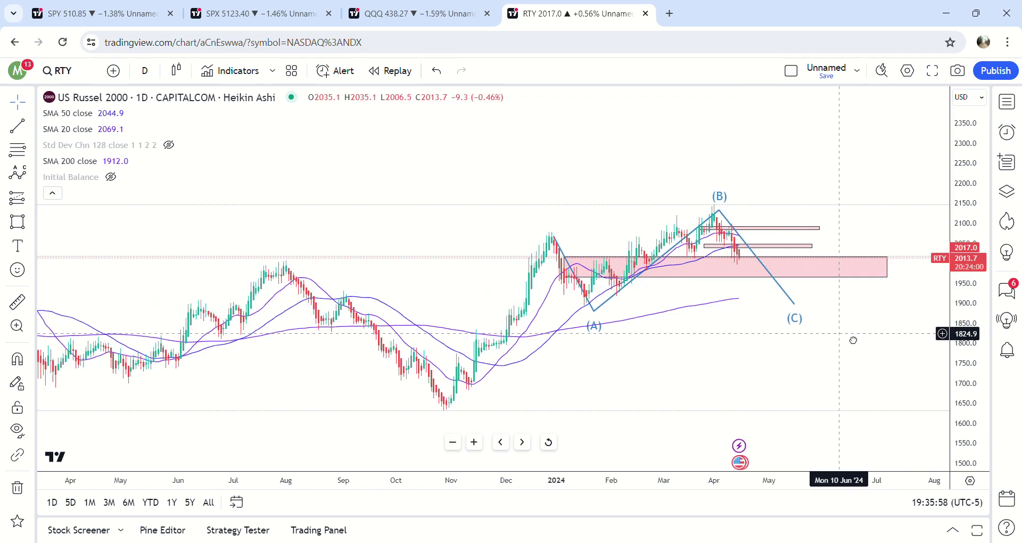
drag(792, 481, 774, 480)
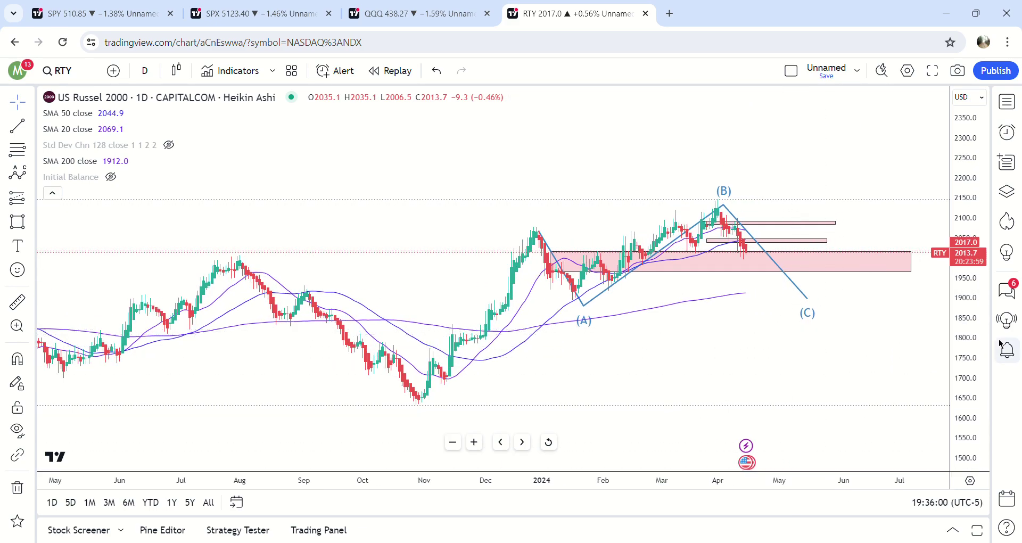
drag(981, 381, 981, 322)
drag(830, 339, 764, 358)
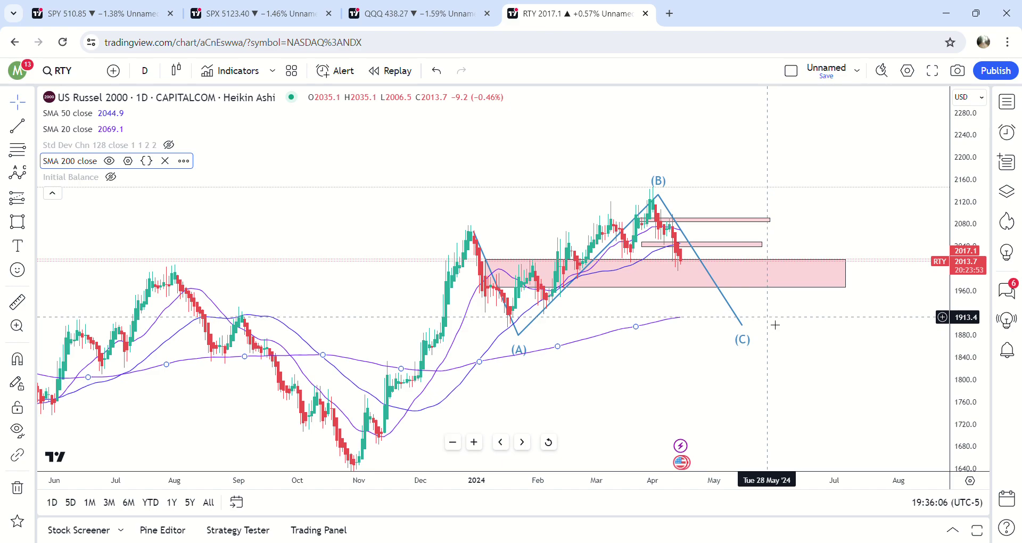
drag(827, 333, 898, 340)
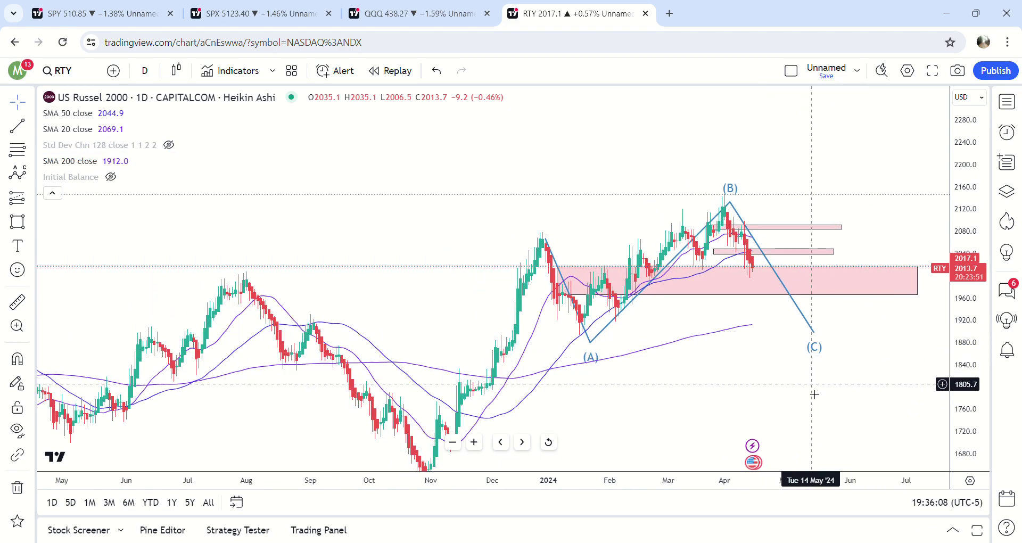
drag(815, 333, 814, 326)
drag(818, 370, 863, 362)
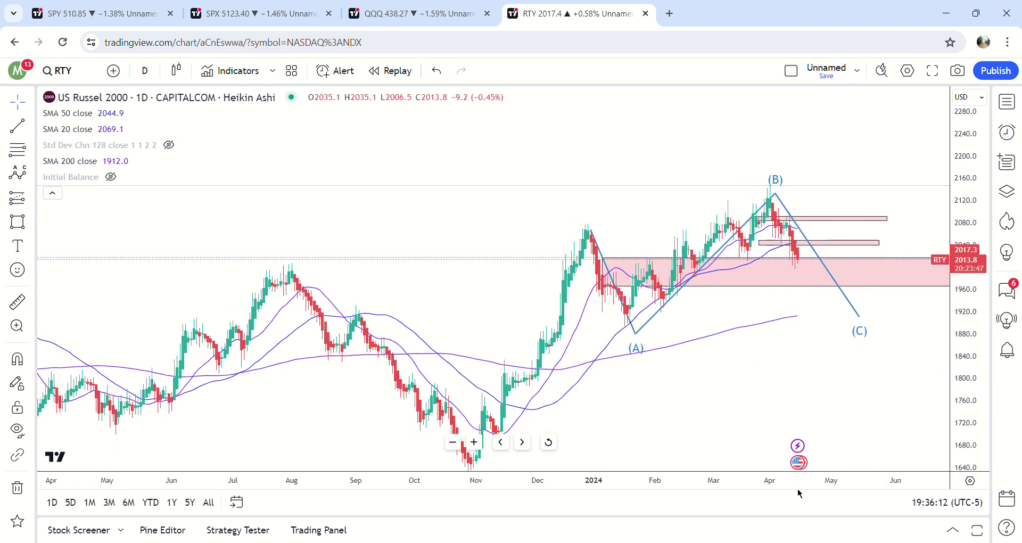
Draw a rectangle support zone from about 1911.7 to 1947.6, spanning 26 December 2023 to 14 June 2024, and move wave C's end to about 1923
drag(803, 482, 664, 479)
drag(979, 352, 978, 314)
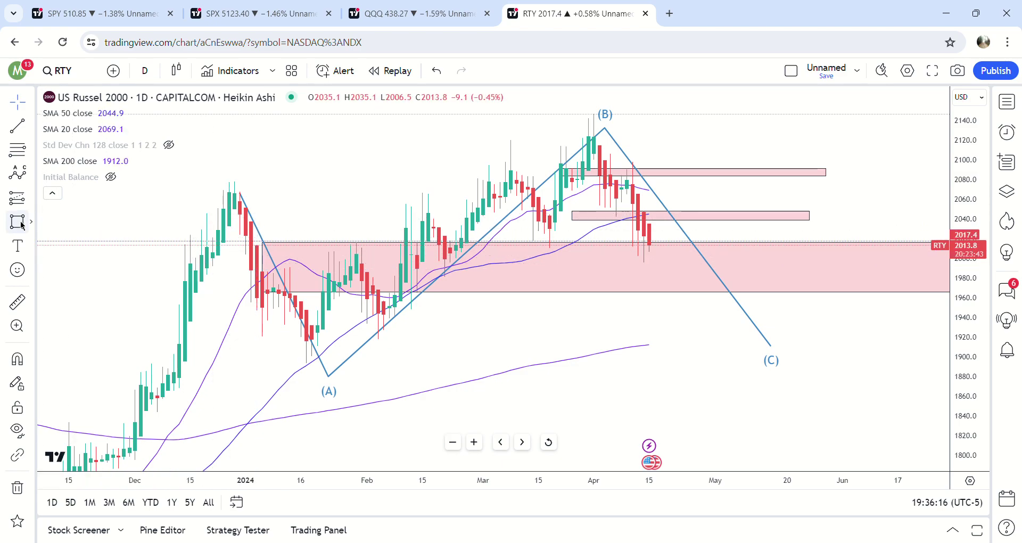
mouse_move(504, 354)
mouse_down()
mouse_move(754, 318)
mouse_move(894, 335)
mouse_up()
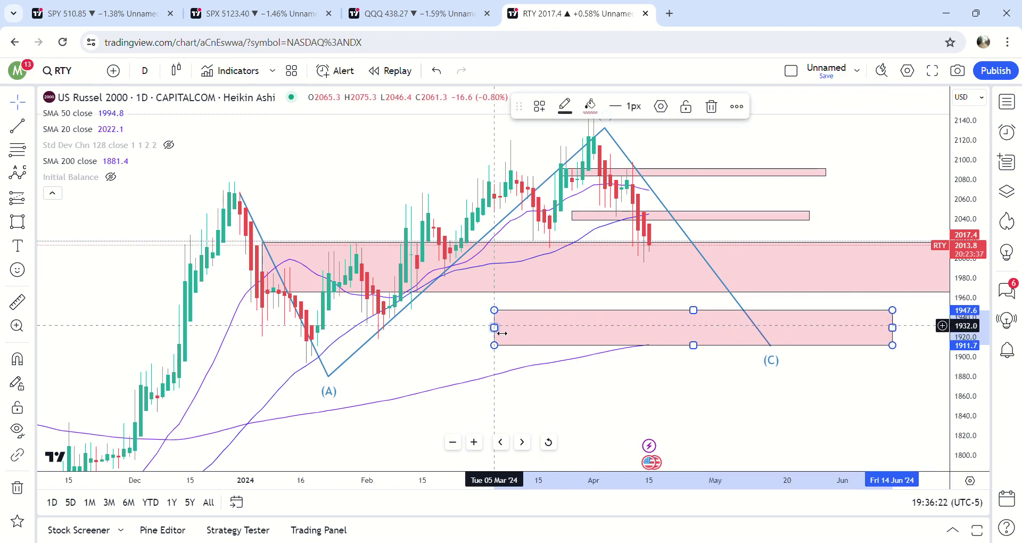
drag(495, 331, 224, 331)
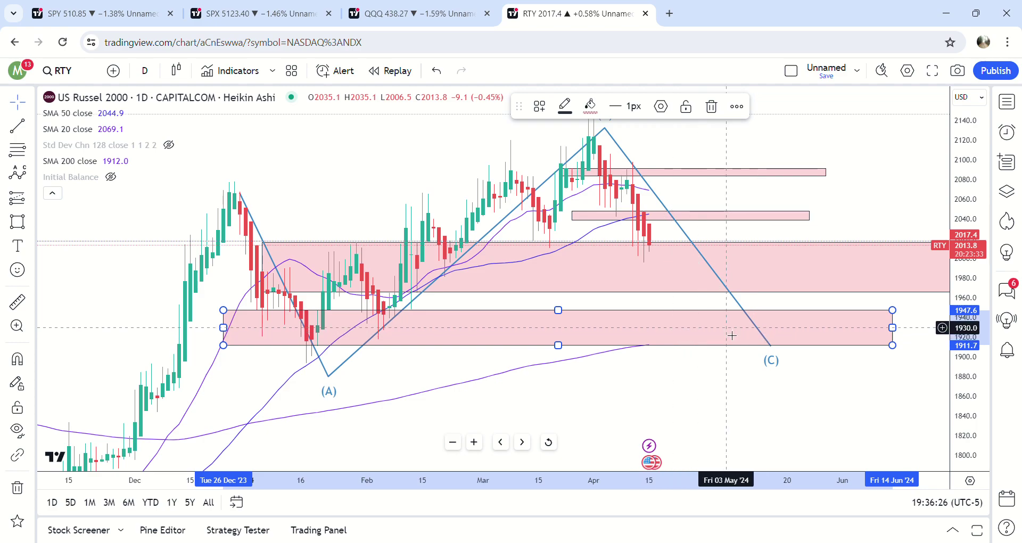
drag(771, 347, 754, 337)
drag(729, 193, 683, 244)
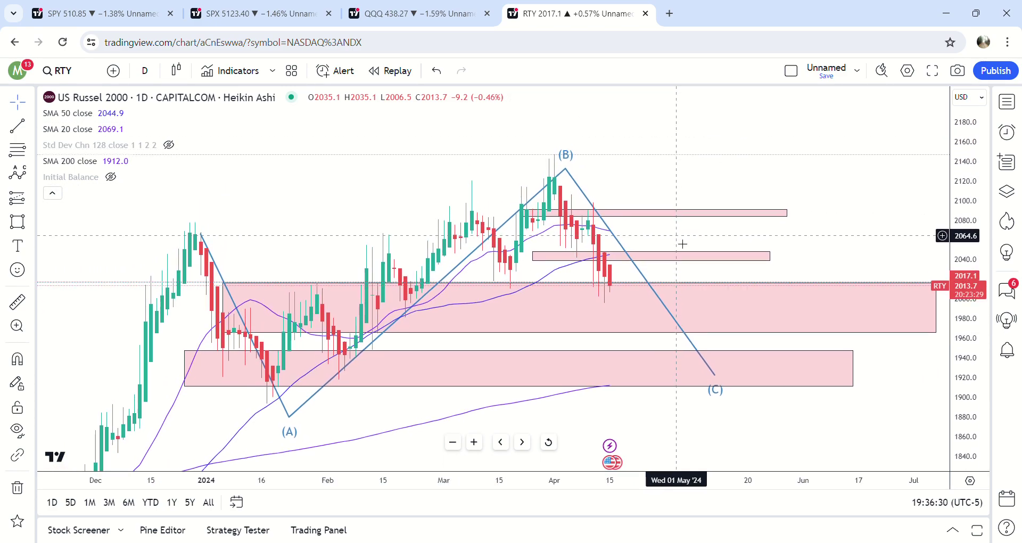
Measure the Fibonacci retracement levels between about 1996.3 and 2146.5, and remove the retracement
click(30, 156)
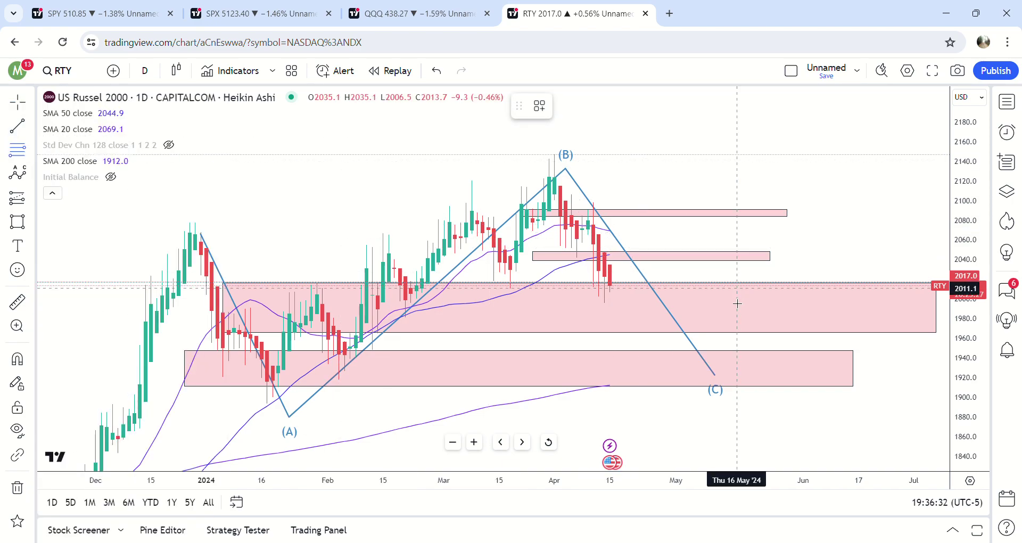
click(676, 302)
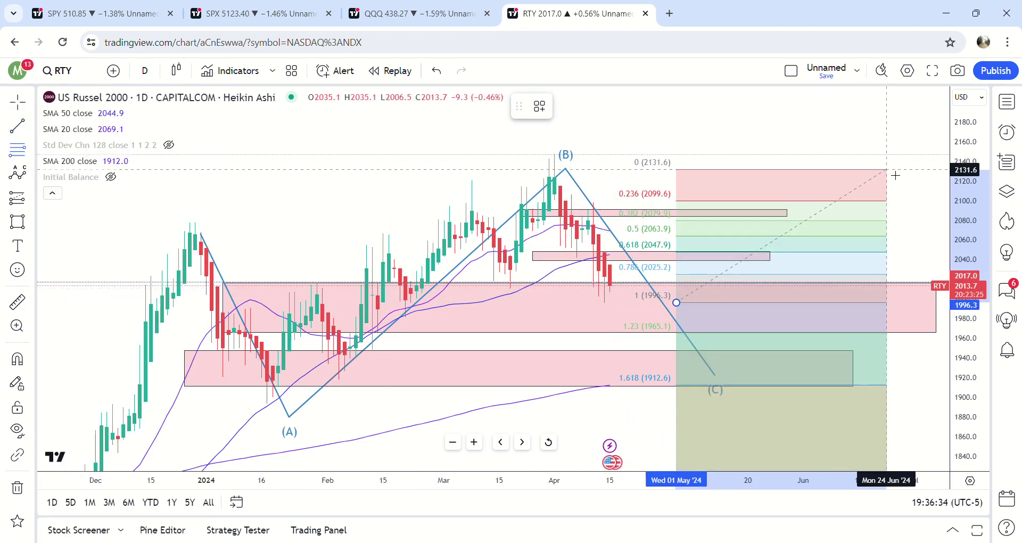
click(903, 164)
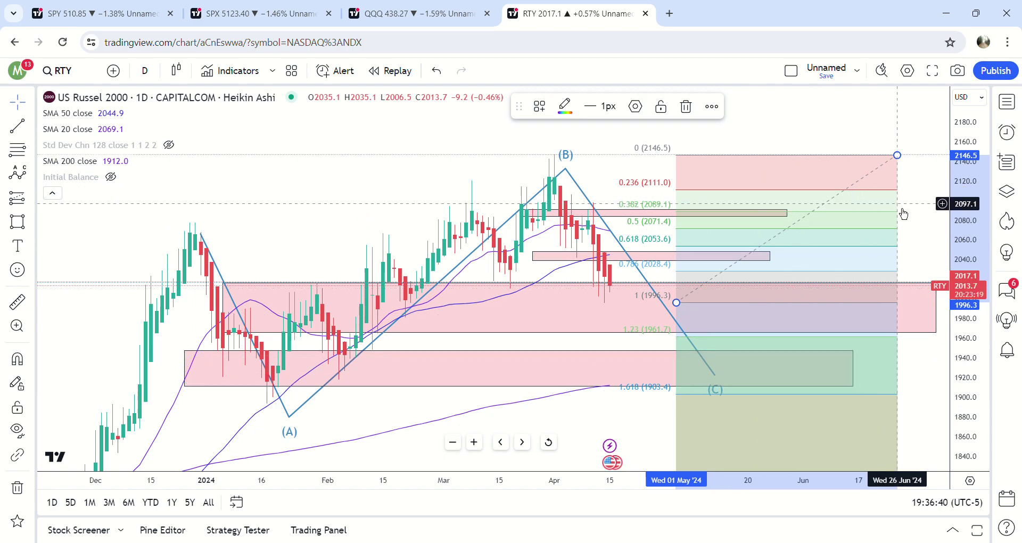
key(Delete)
drag(655, 253, 589, 312)
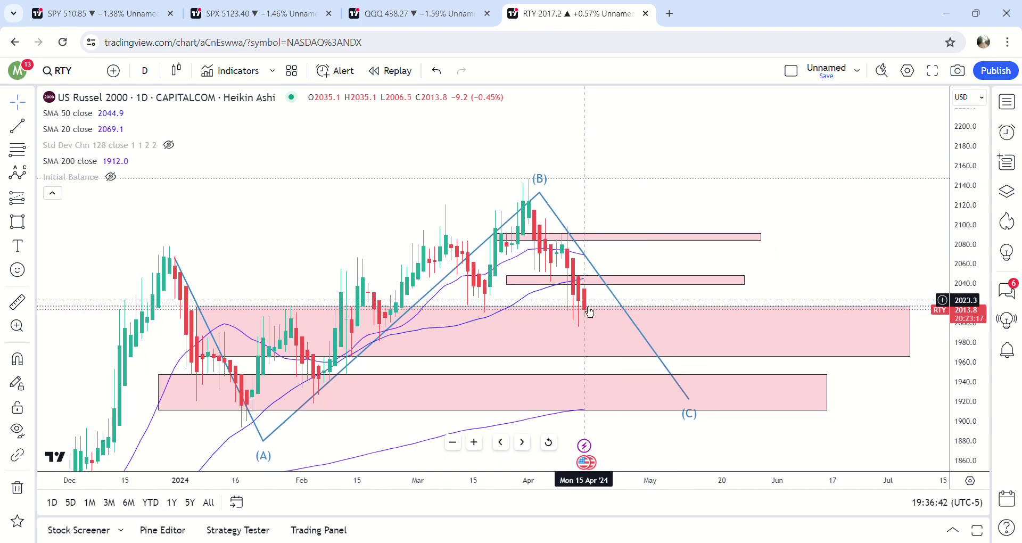
drag(627, 275, 603, 295)
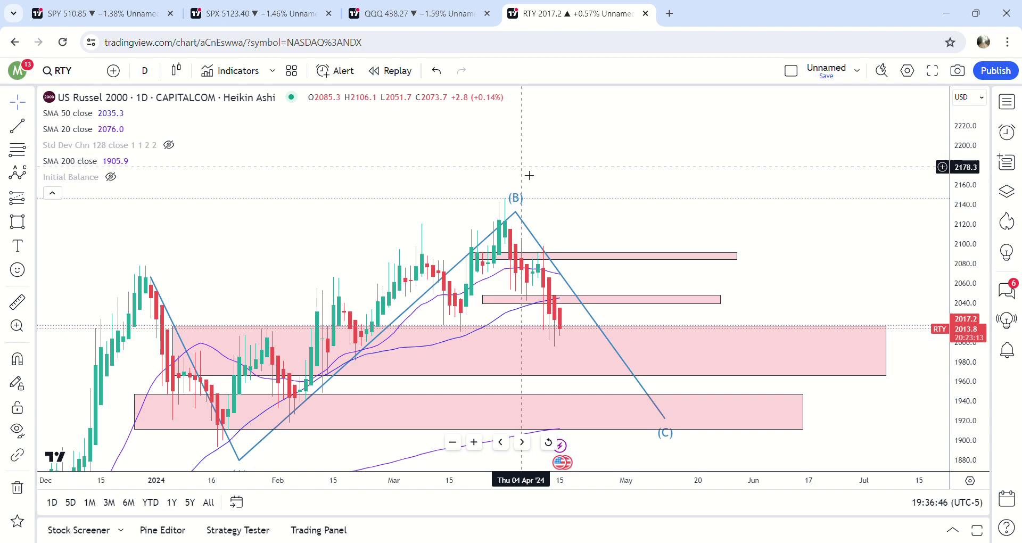
click(18, 177)
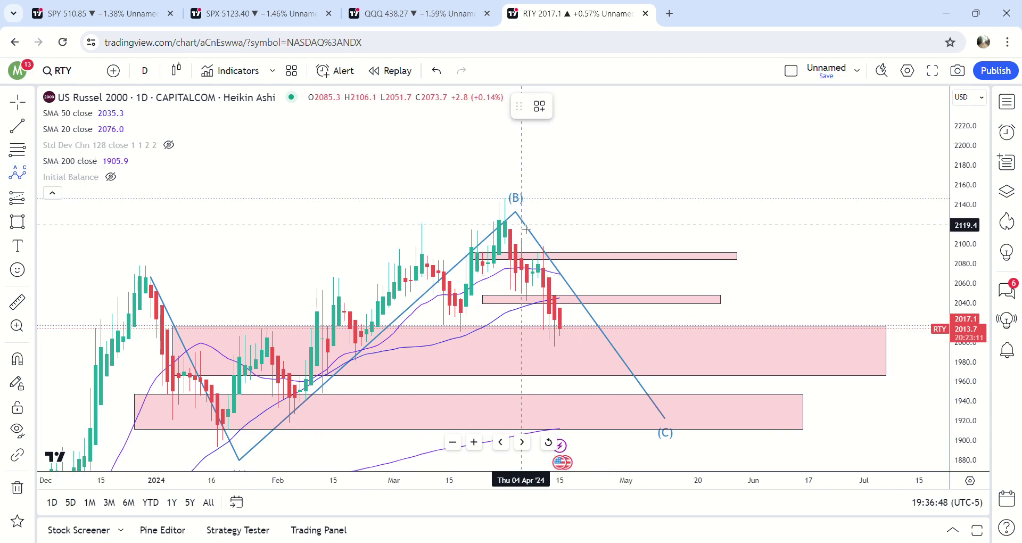
click(494, 200)
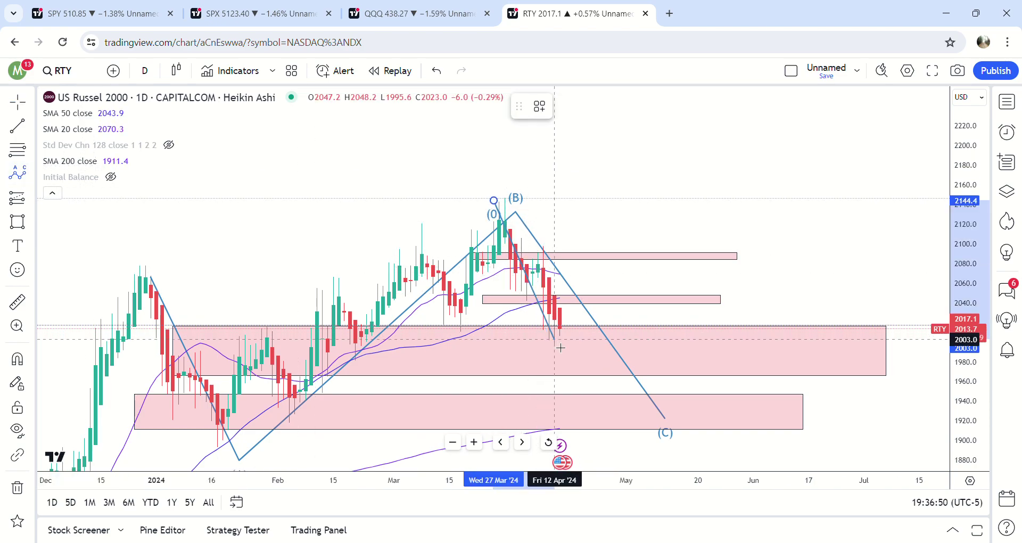
click(554, 339)
double_click(570, 336)
key(Delete)
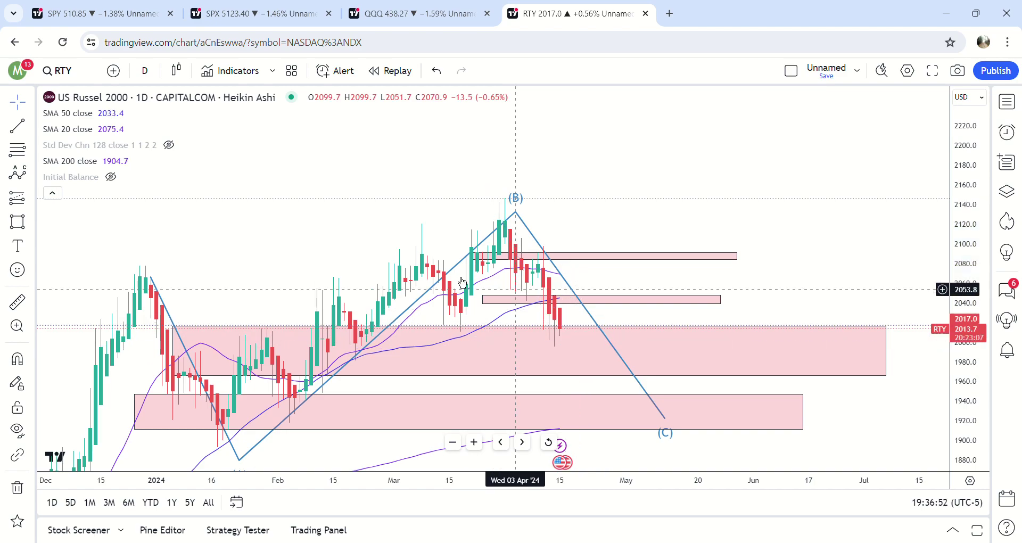
Draw a downward Elliott impulse wave (12345) from about 2145.1 through 2057.2, 2099.8, 1950.9 and 1978.0 to 1919.8 on 15 May 2024
click(31, 174)
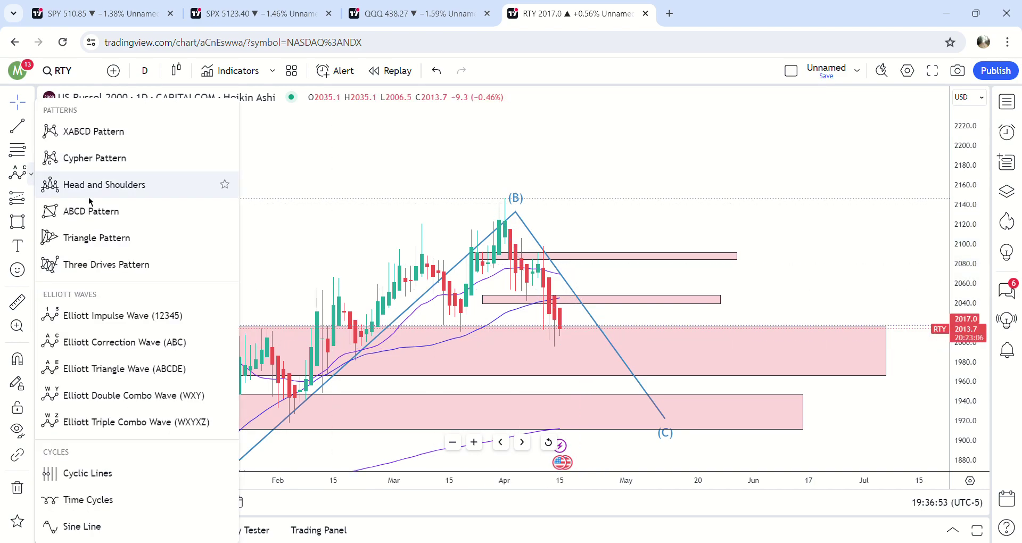
click(154, 317)
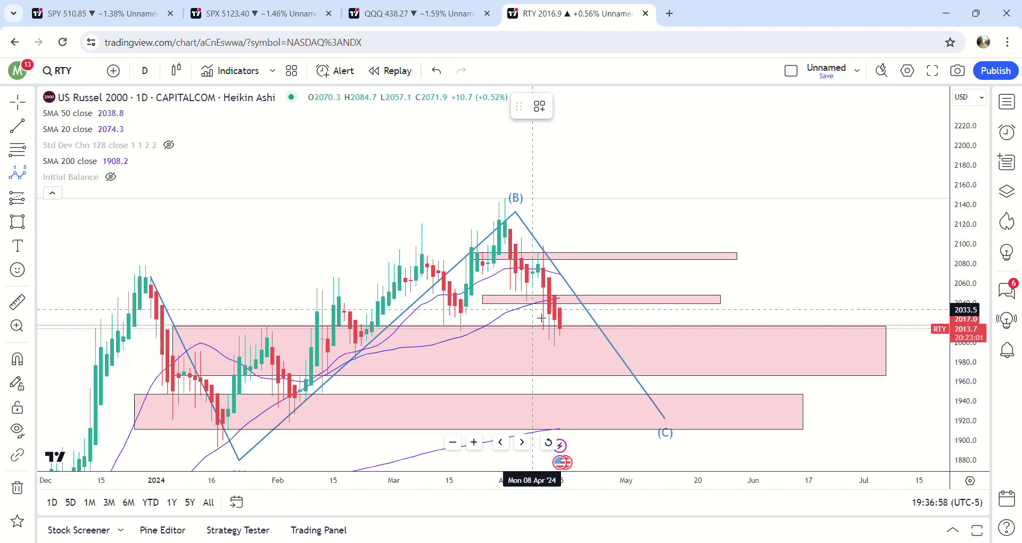
click(493, 199)
click(515, 286)
click(549, 244)
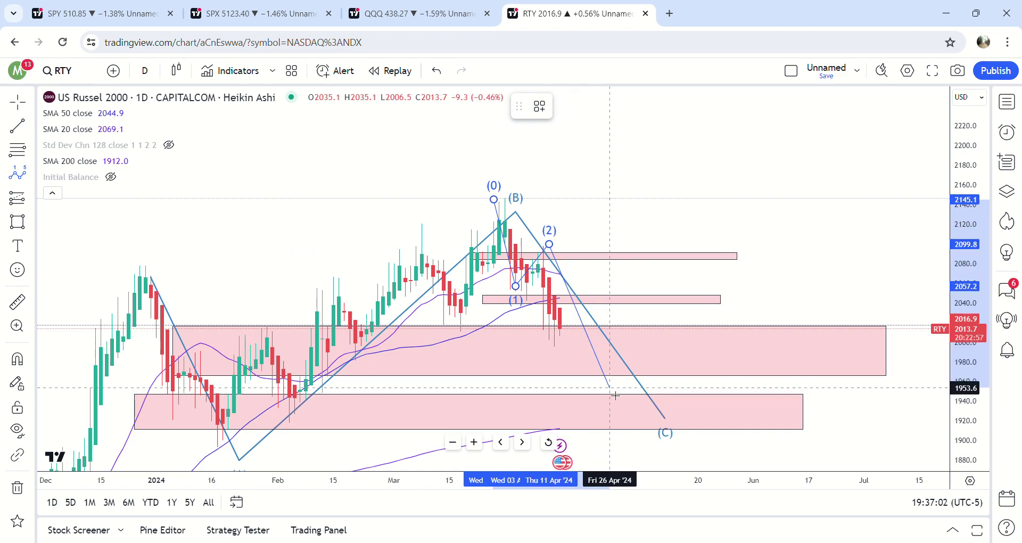
click(609, 390)
click(654, 364)
click(682, 421)
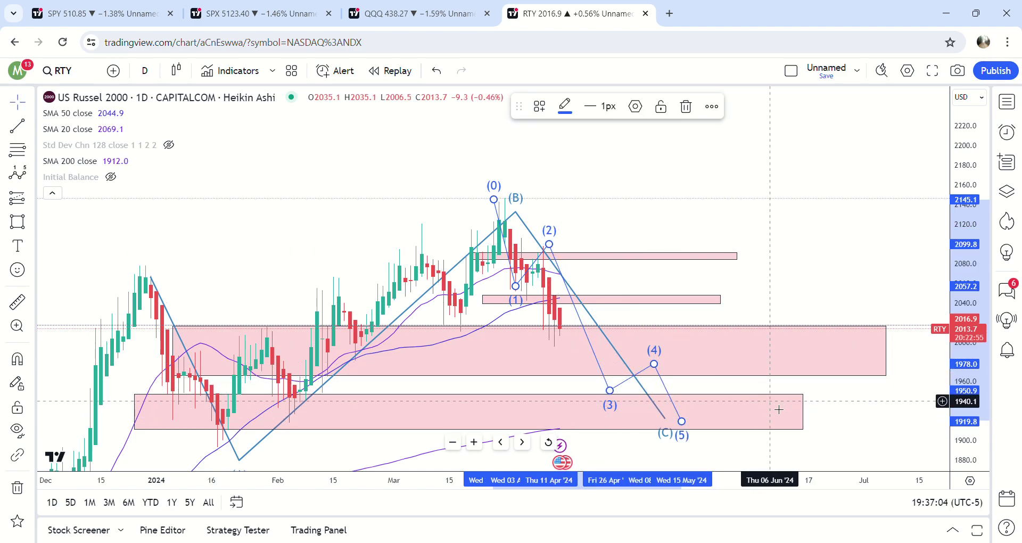
Draw a second downward Elliott impulse wave (12345) from about 2094.4 through 2004.4, 2045.6, 1973.9 and 1979.3 to 1946.2 on 1 May 2024
click(17, 172)
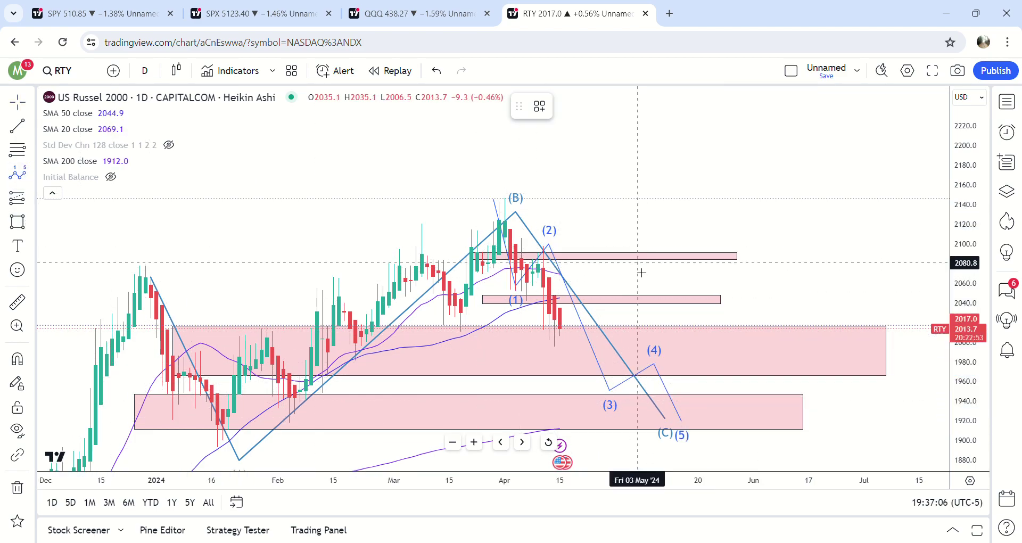
click(538, 250)
click(557, 338)
click(593, 305)
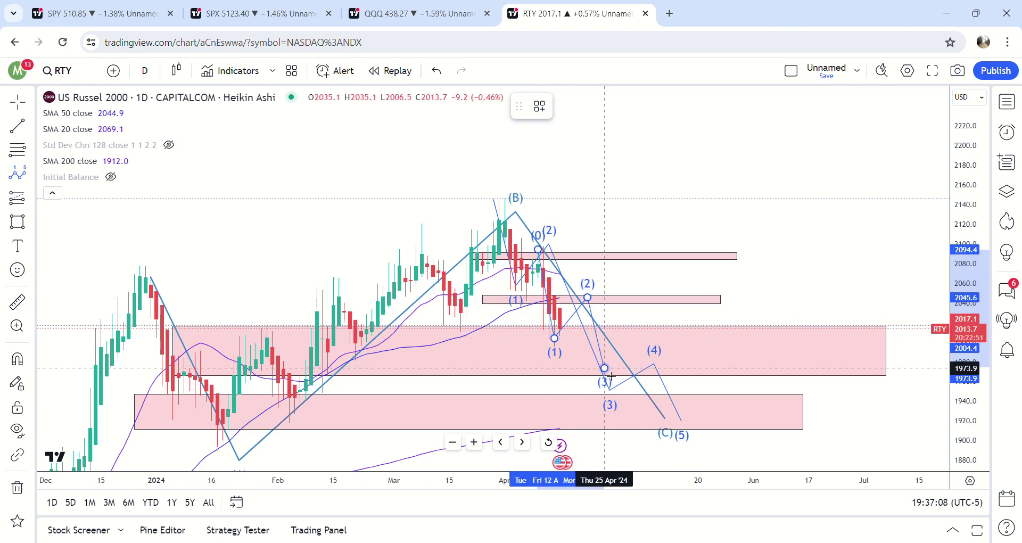
click(605, 368)
click(621, 363)
click(626, 395)
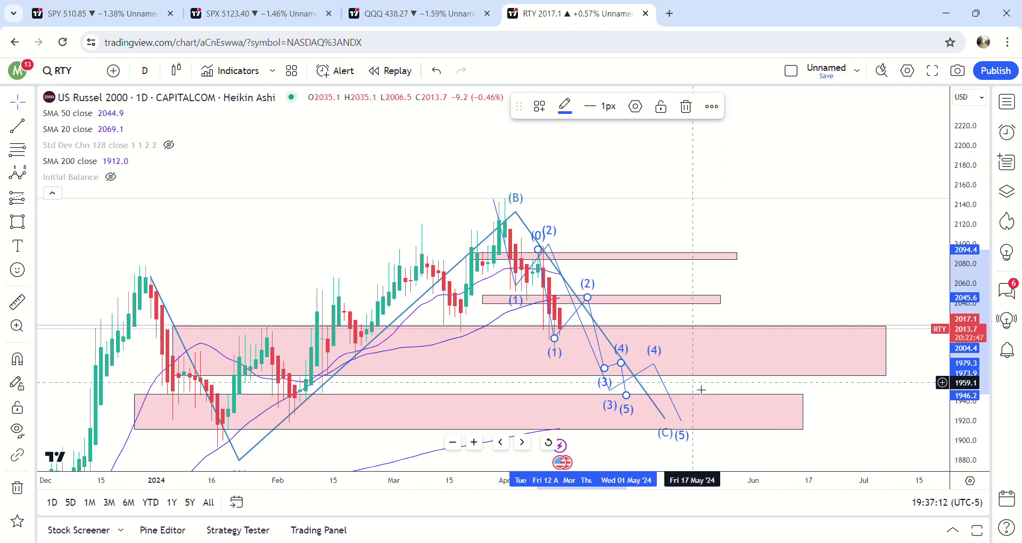
Delete both Elliott impulse waves and the ABC correction wave from the Russell 2000 chart
key(Delete)
click(595, 321)
key(Delete)
key(Delete)
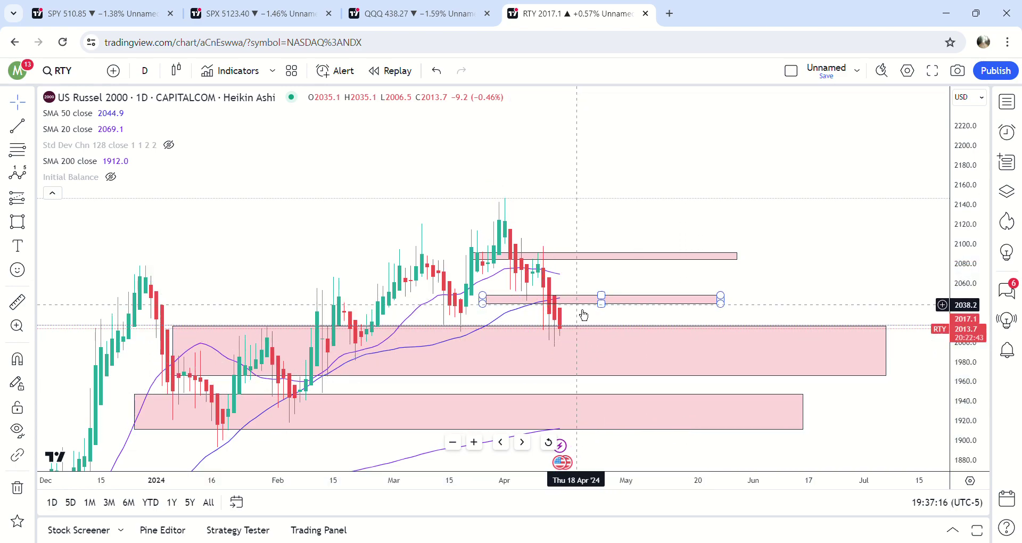
click(584, 314)
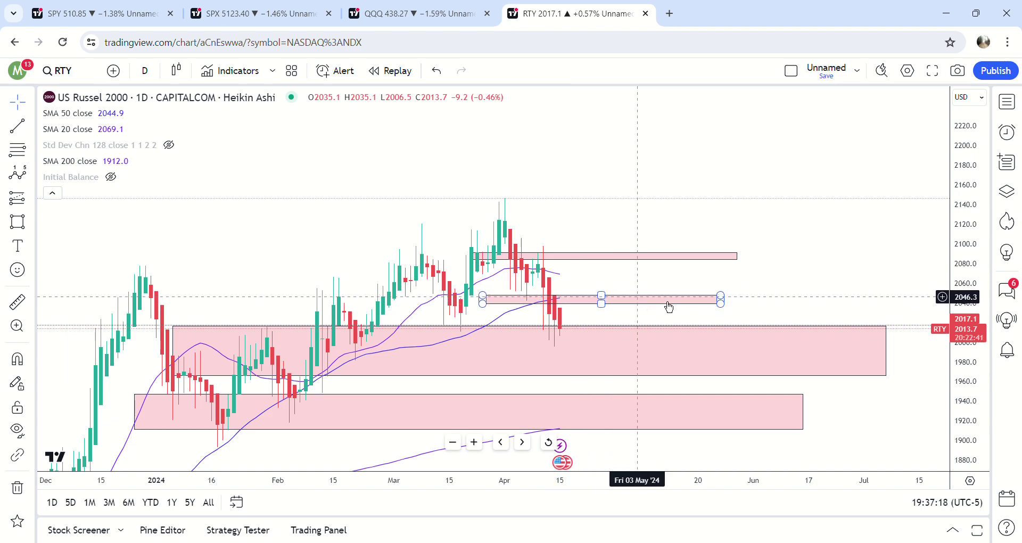
drag(964, 290, 965, 208)
drag(805, 292, 823, 292)
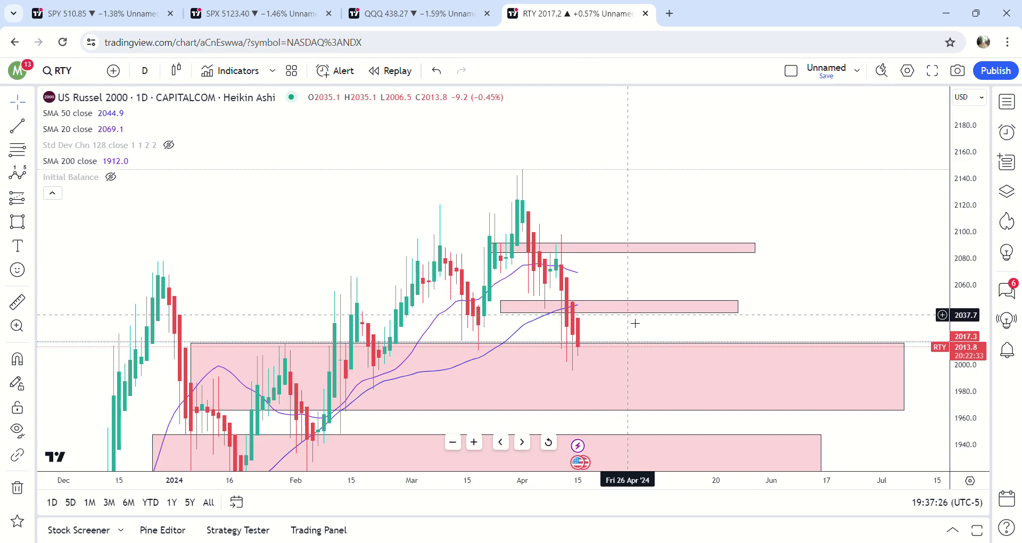
drag(655, 293, 722, 279)
drag(962, 185, 951, 317)
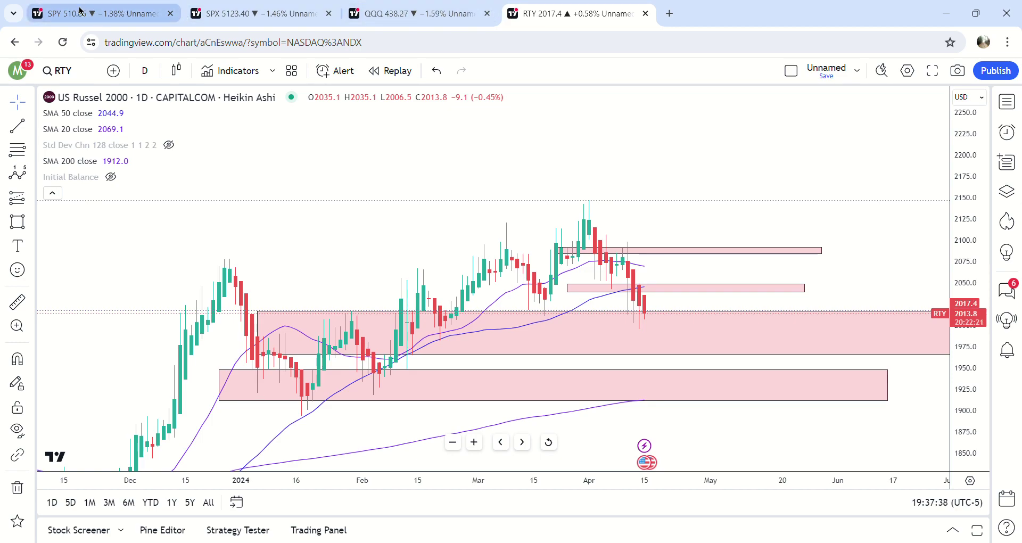
Switch the chart's symbol to DXY, the U.S. Dollar Currency Index from TVC
click(93, 78)
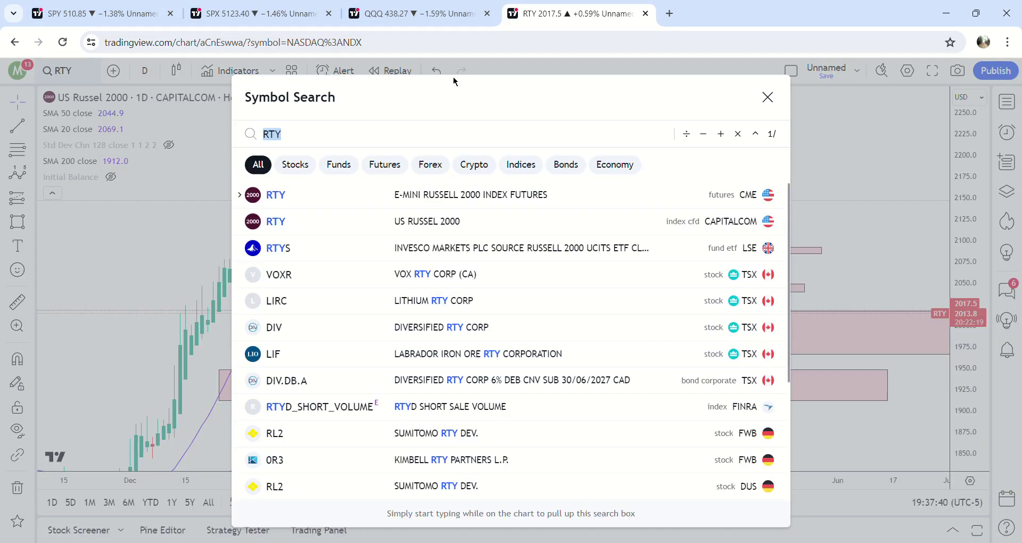
text(DXY)
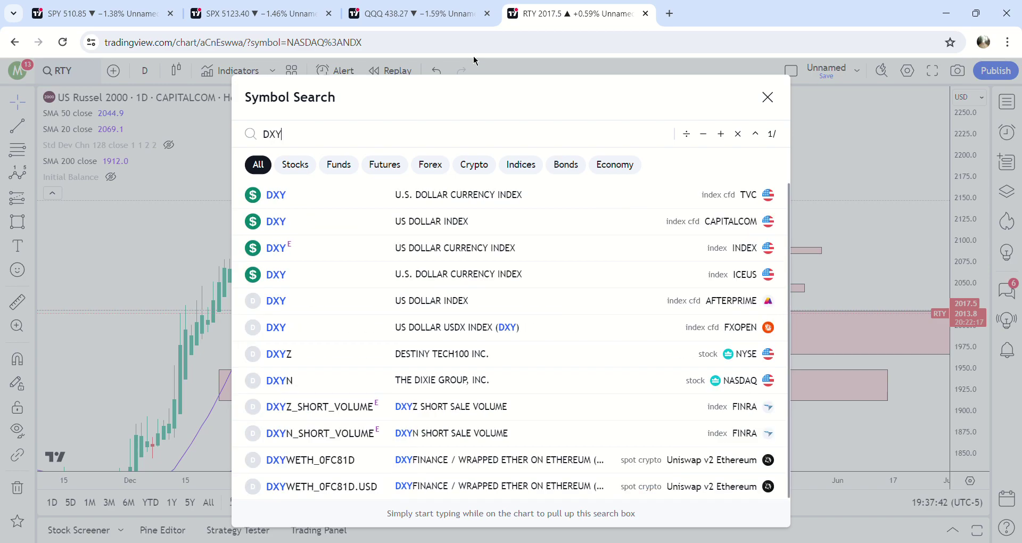
key(Return)
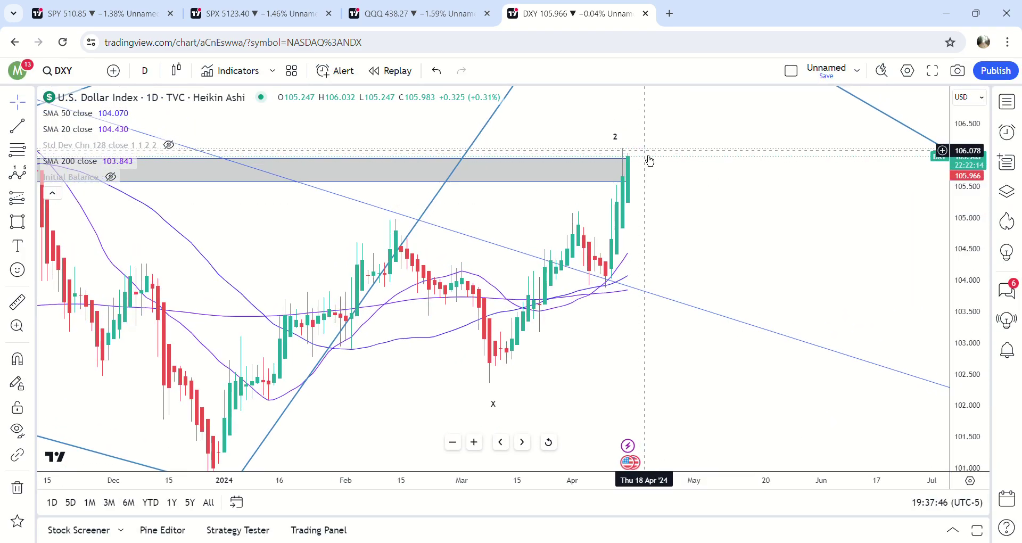
Delete the grey rectangle zone between about 105.6 and 106 on the dollar index chart
scroll(668, 184, down, 2)
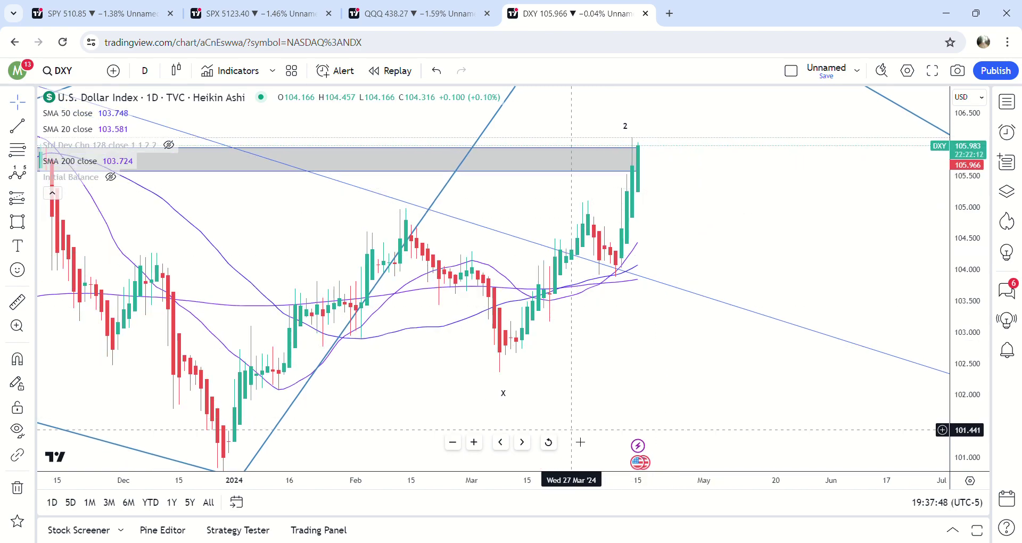
scroll(811, 176, down, 3)
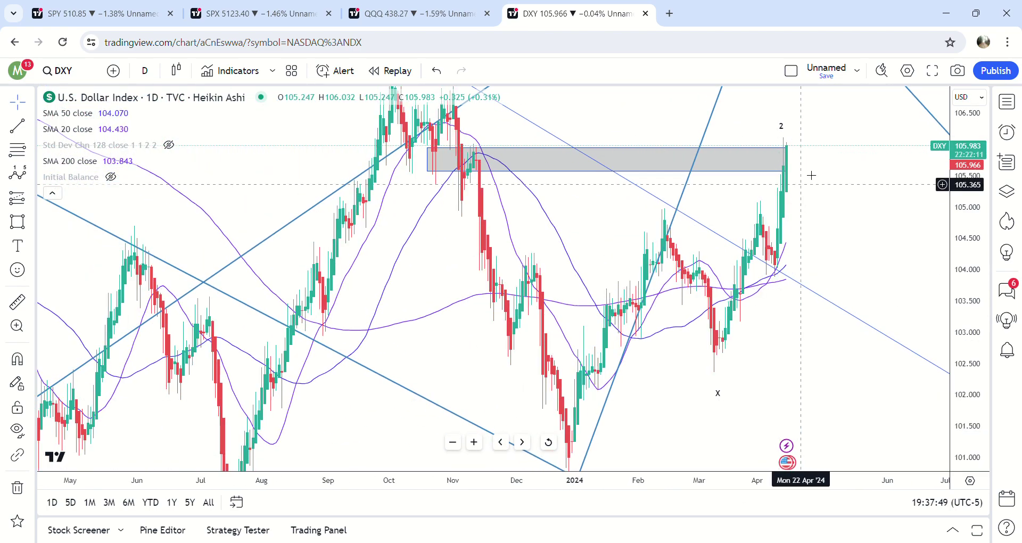
click(762, 159)
key(Delete)
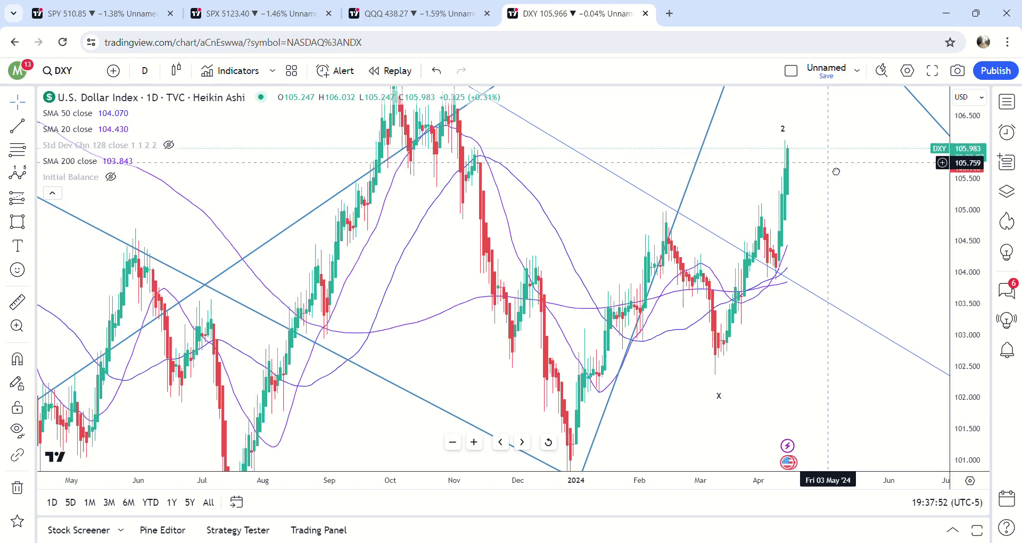
Draw a rising trend line from the low at about 100.59 on 29 December 2023, passing under the wave X low to 12 June 2024
click(789, 138)
drag(794, 140, 797, 139)
drag(835, 178, 854, 181)
drag(986, 238, 956, 318)
drag(905, 318, 885, 317)
key(alt+t)
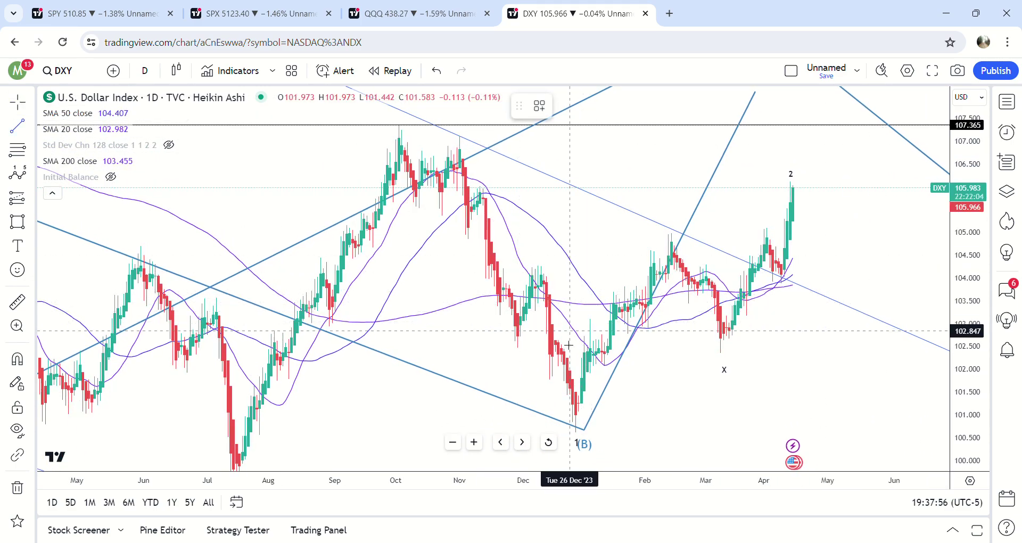
click(578, 432)
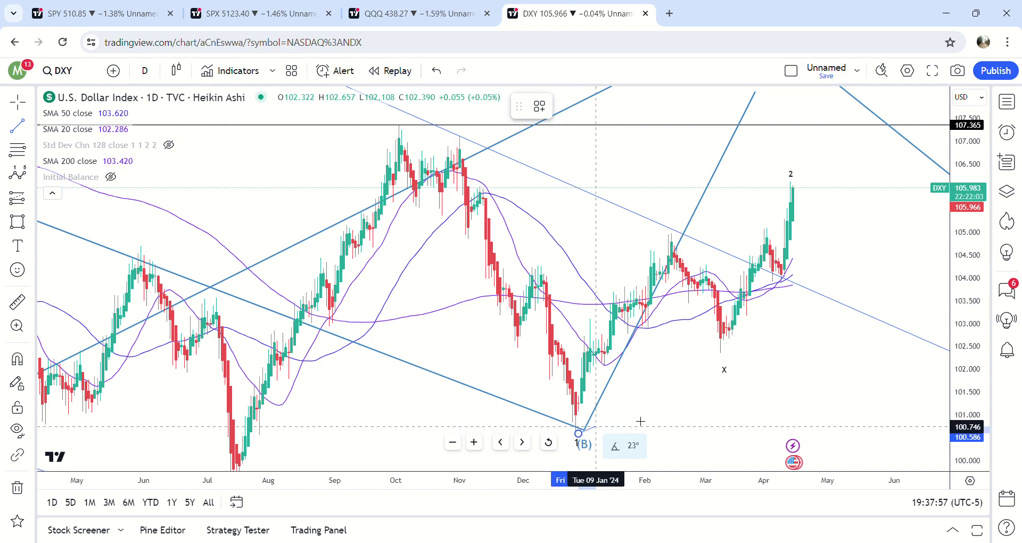
click(915, 246)
Clone the rising trend line and place the copy along the highs, starting at about 103.93 on 4 January 2024, to form a channel
right_click(894, 264)
click(884, 328)
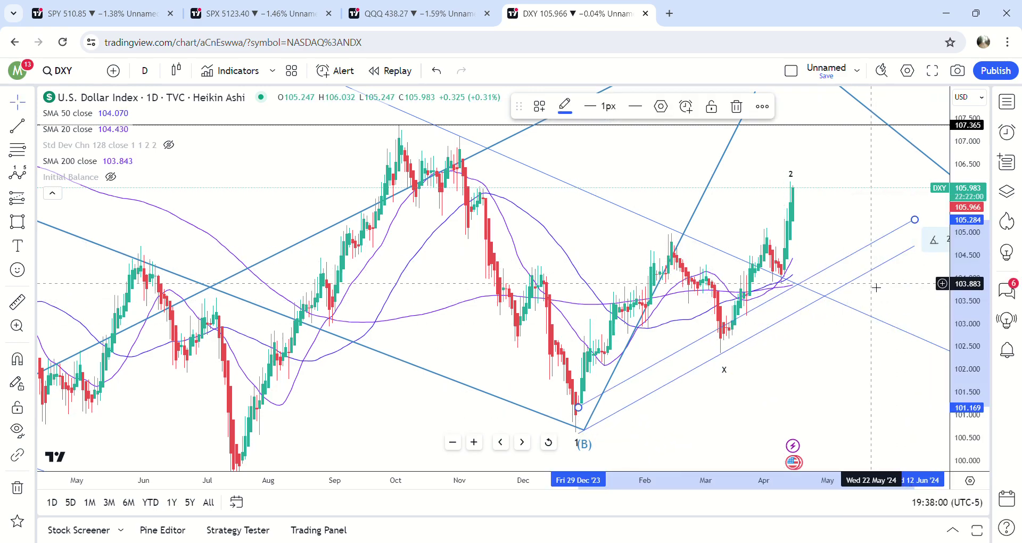
mouse_move(850, 270)
mouse_down()
mouse_move(830, 165)
mouse_move(794, 182)
mouse_up()
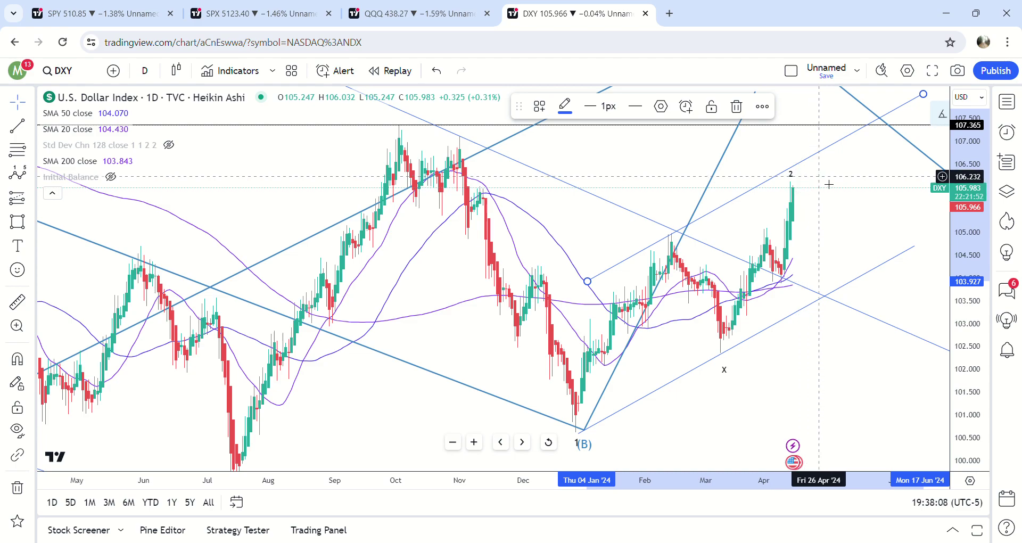
Delete the two old Elliott ABC correction waves from the dollar index chart
drag(823, 183, 799, 194)
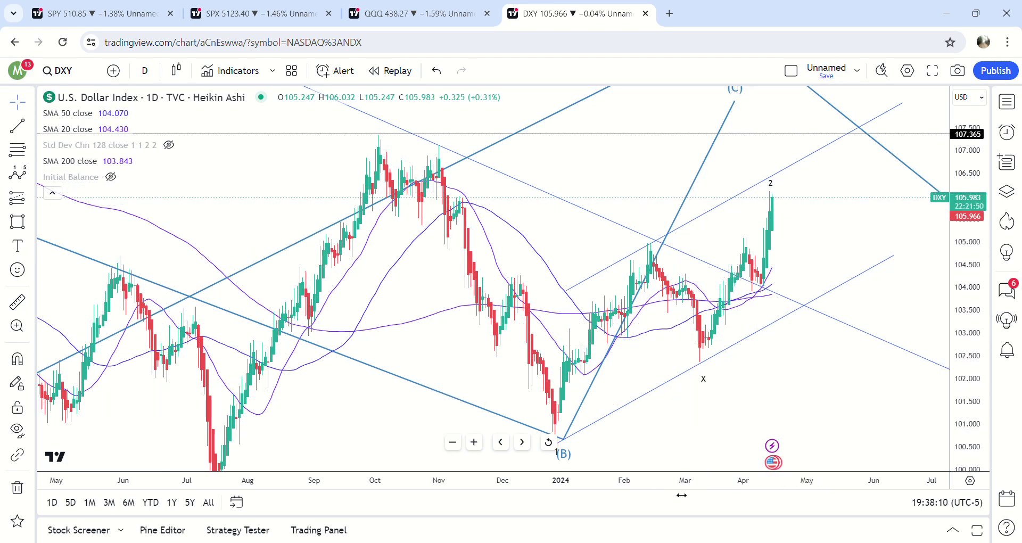
drag(685, 482, 814, 483)
drag(972, 287, 956, 396)
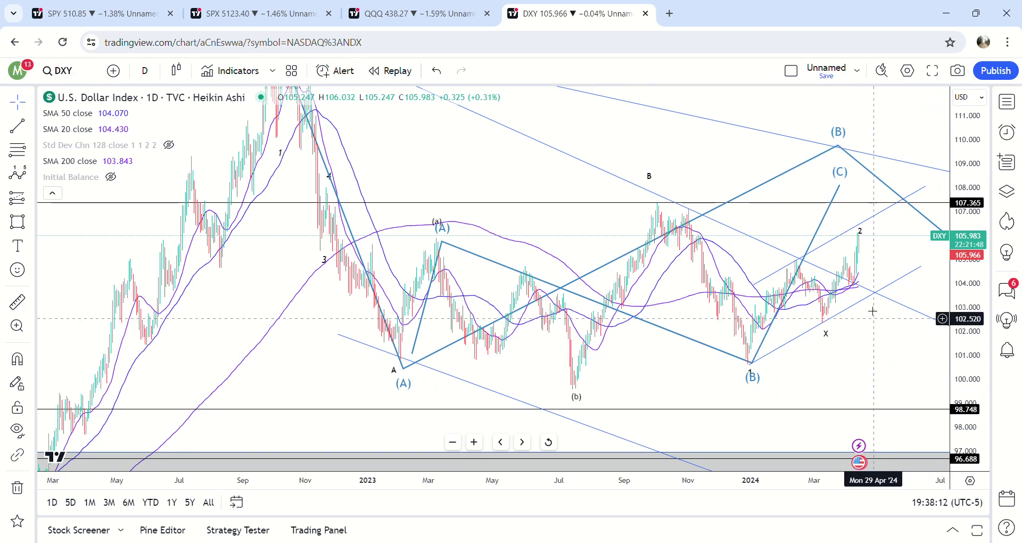
click(828, 223)
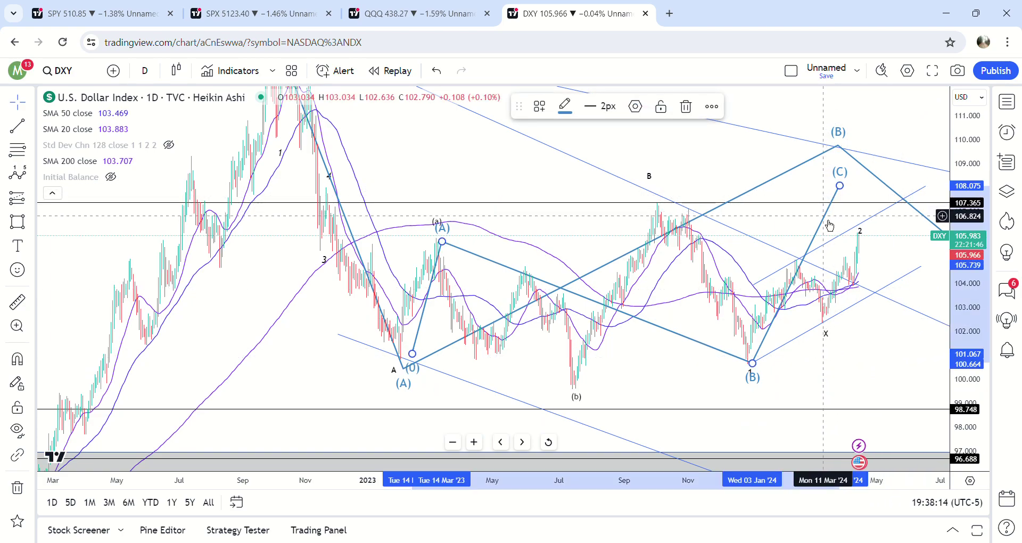
key(Delete)
drag(737, 403, 554, 396)
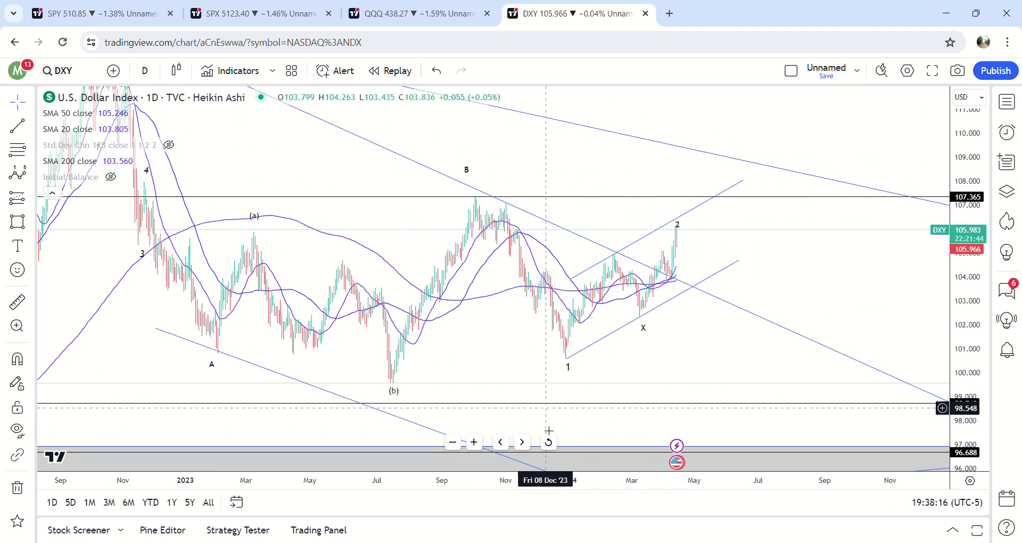
Hide the SMA 50, SMA 20 and SMA 200 indicators
drag(527, 487, 647, 486)
drag(772, 357, 647, 375)
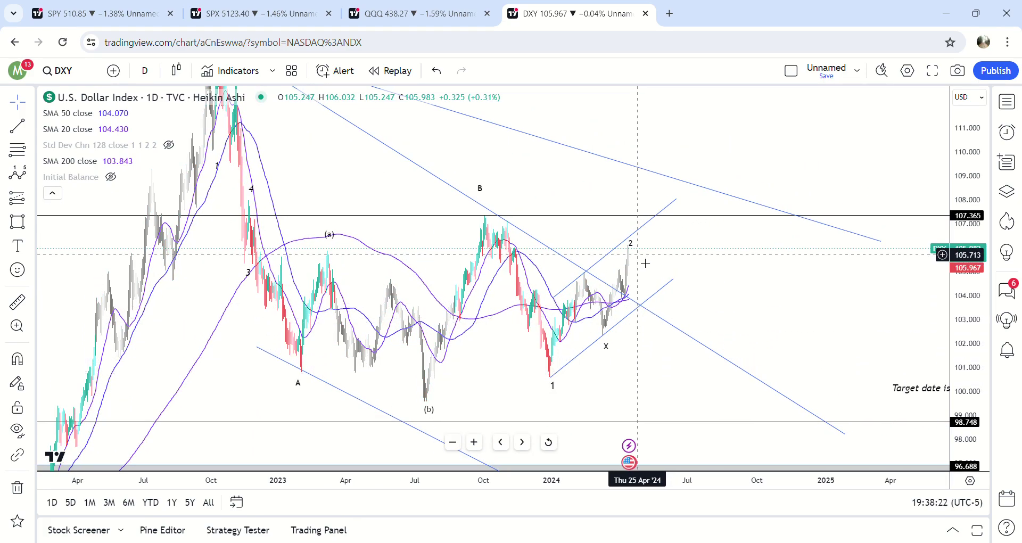
click(630, 244)
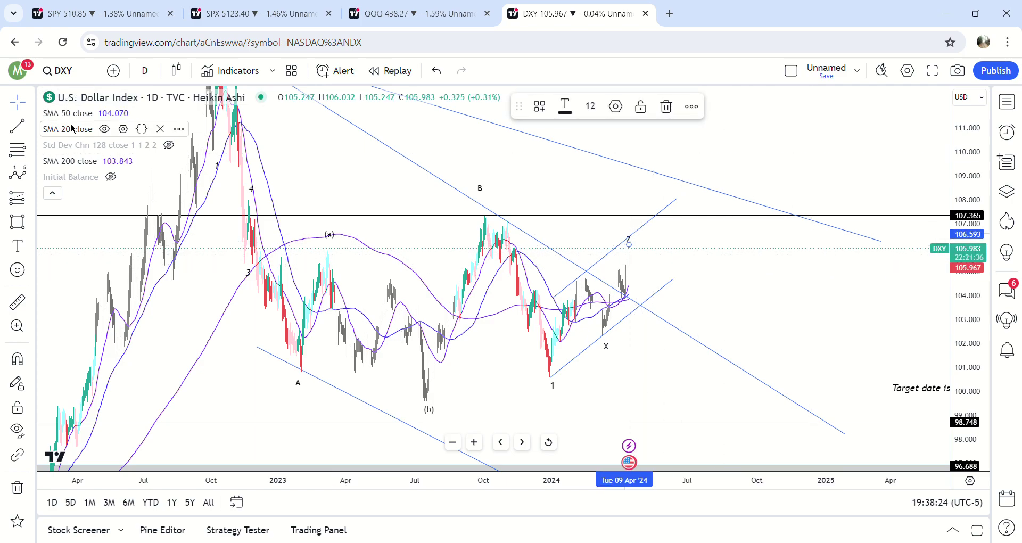
click(104, 113)
click(104, 129)
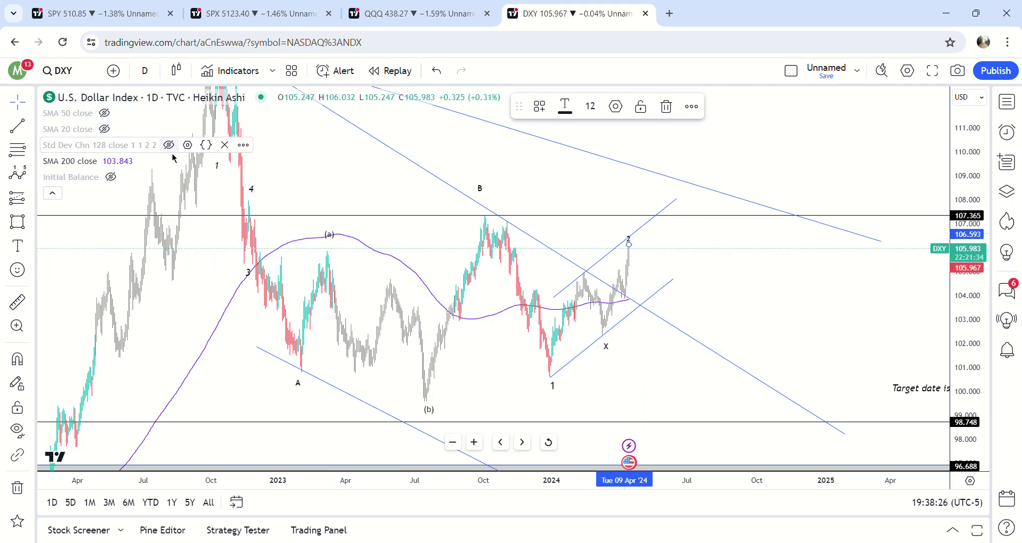
click(109, 161)
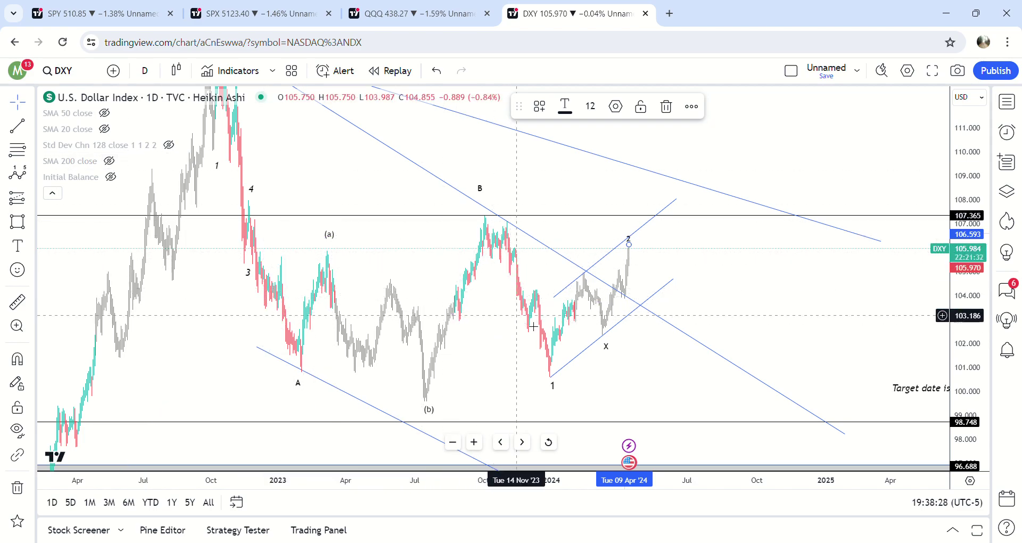
Draw an Elliott correction wave (ABC) from about 113.05 in October 2022 to A at 100.58, B at 109.88 and C at 95.84 on 28 November 2024
drag(765, 317, 824, 322)
drag(961, 223, 945, 270)
drag(829, 303, 810, 303)
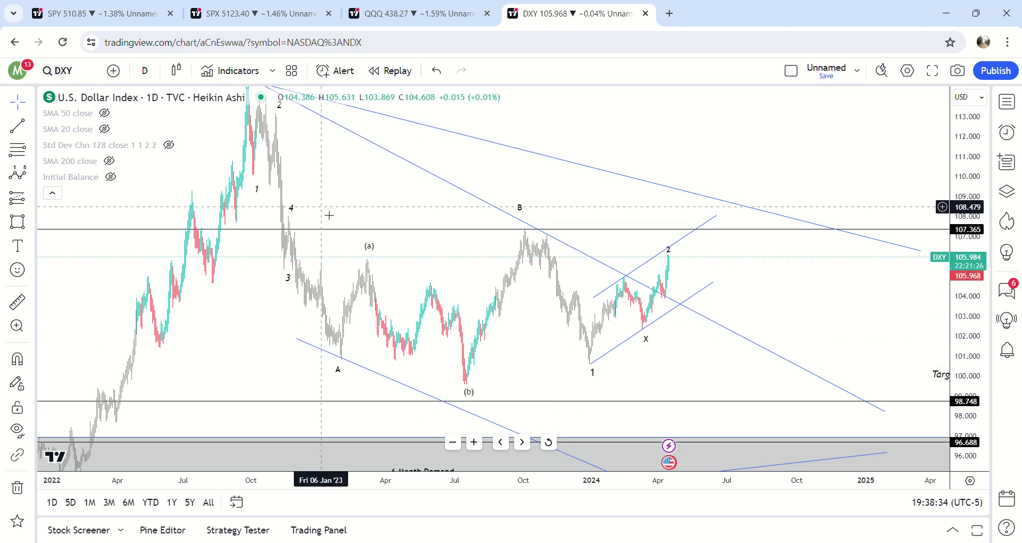
click(32, 174)
click(114, 404)
click(258, 115)
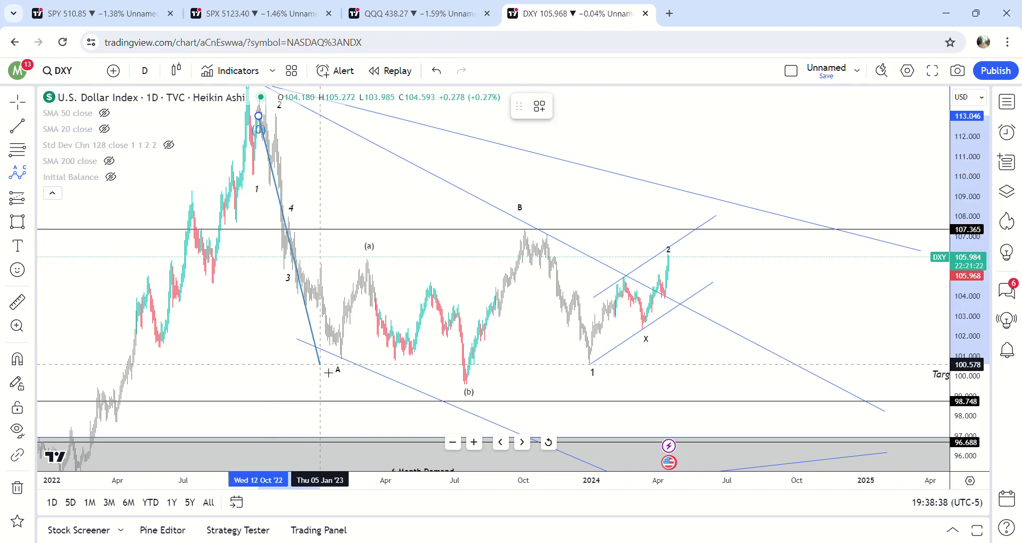
click(320, 364)
click(636, 179)
click(841, 459)
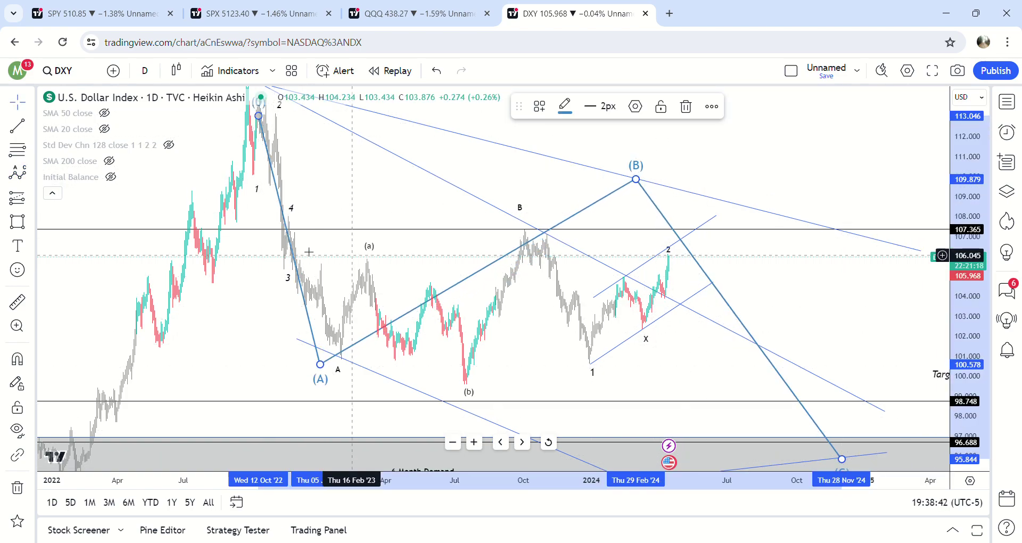
Draw another ABC correction wave from about 112.61 on 17 November 2022 to A at 102.01, B at 107.25 and C at 95.54 in August 2024
click(17, 172)
click(286, 125)
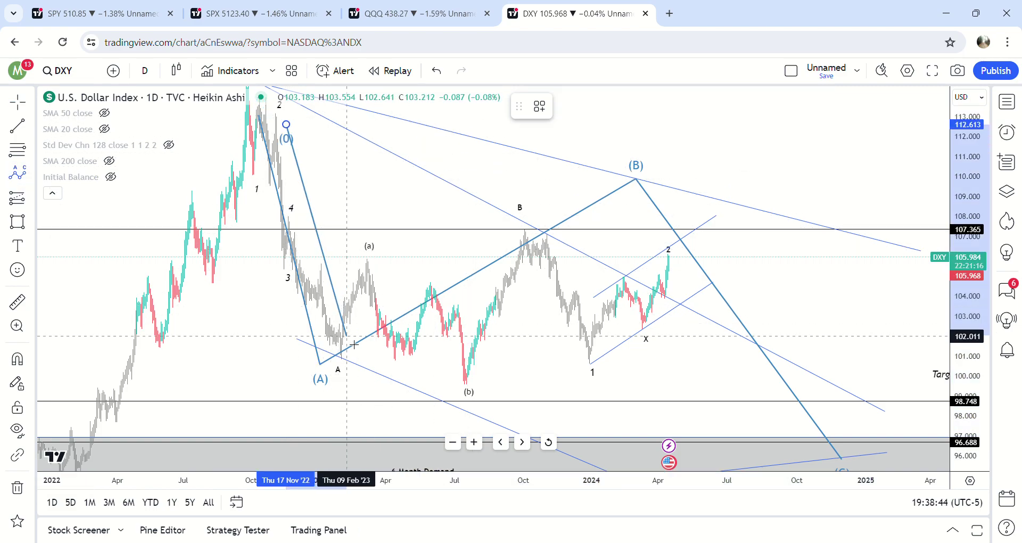
click(354, 345)
click(537, 240)
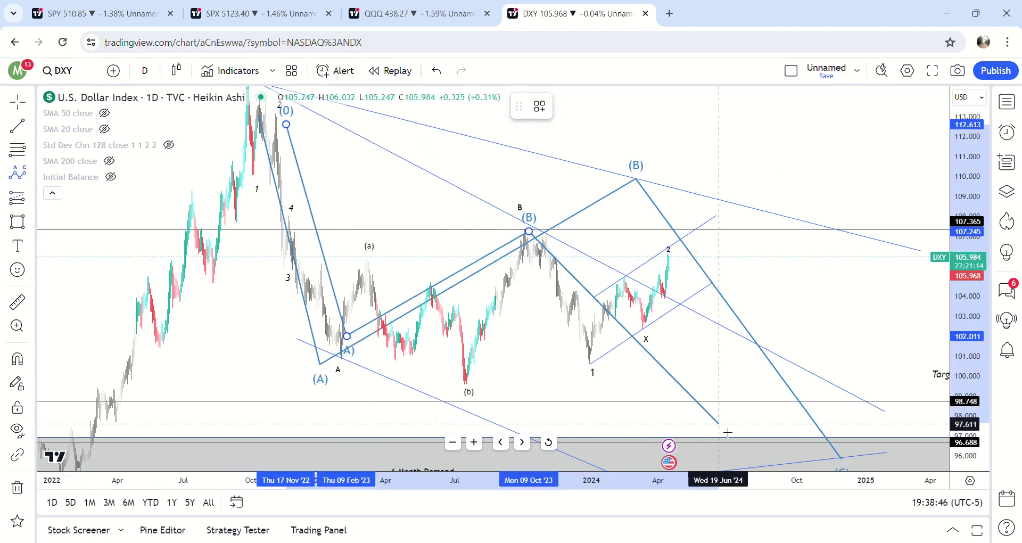
click(756, 465)
Draw a downward Elliott impulse wave (12345) from about 107.38 on 27 September 2023 through 100.68, 106.21, 96.98 and 97.74 to 95.81
click(32, 174)
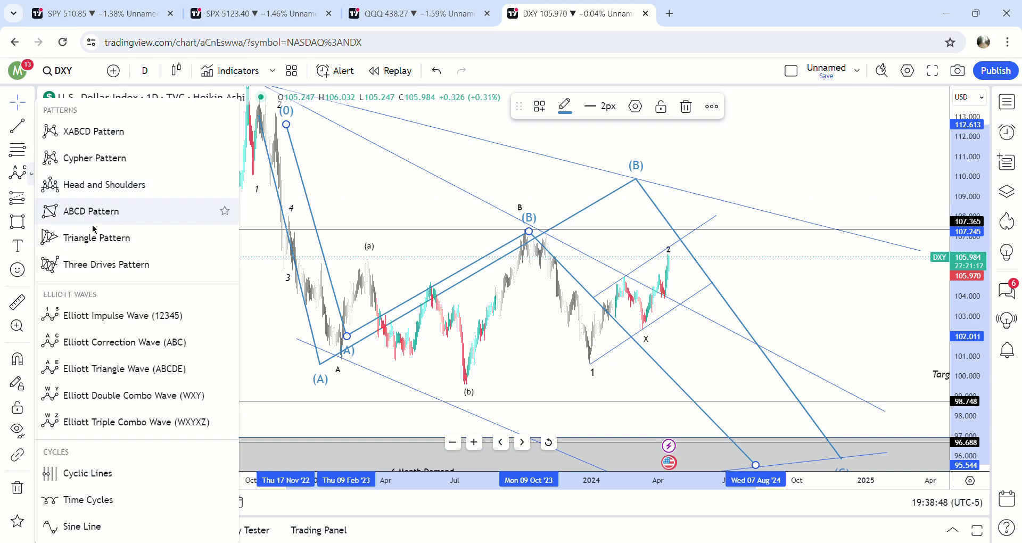
click(107, 183)
click(537, 250)
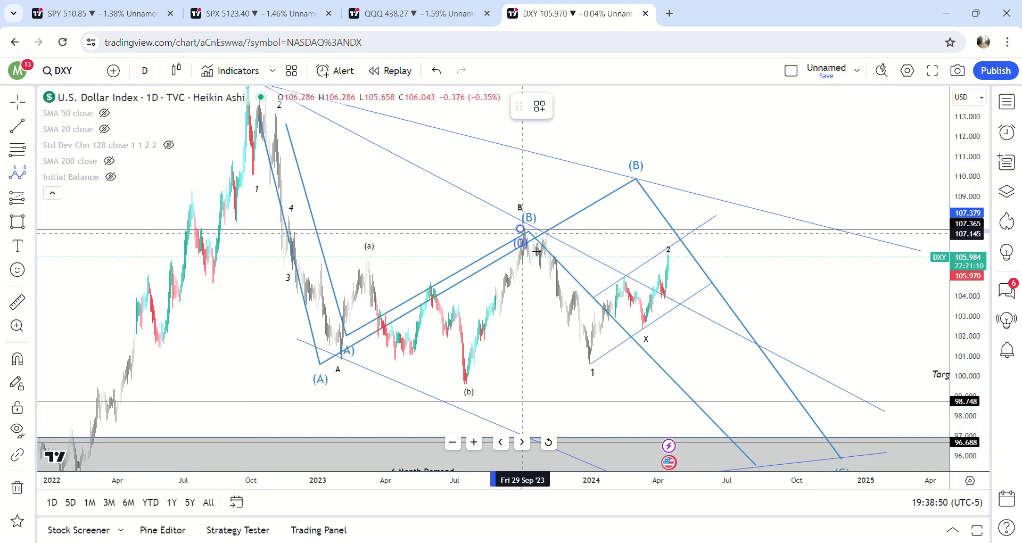
click(588, 363)
click(660, 252)
click(712, 437)
click(759, 462)
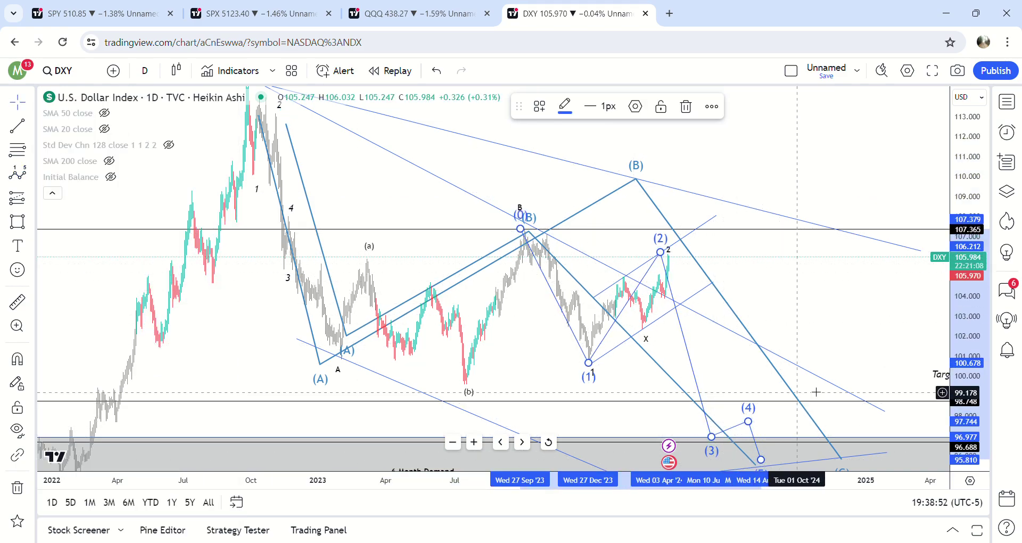
Lower the end of the downward impulse's wave 5 to about 94.5
drag(820, 305, 754, 208)
drag(694, 366, 698, 388)
drag(755, 249, 831, 328)
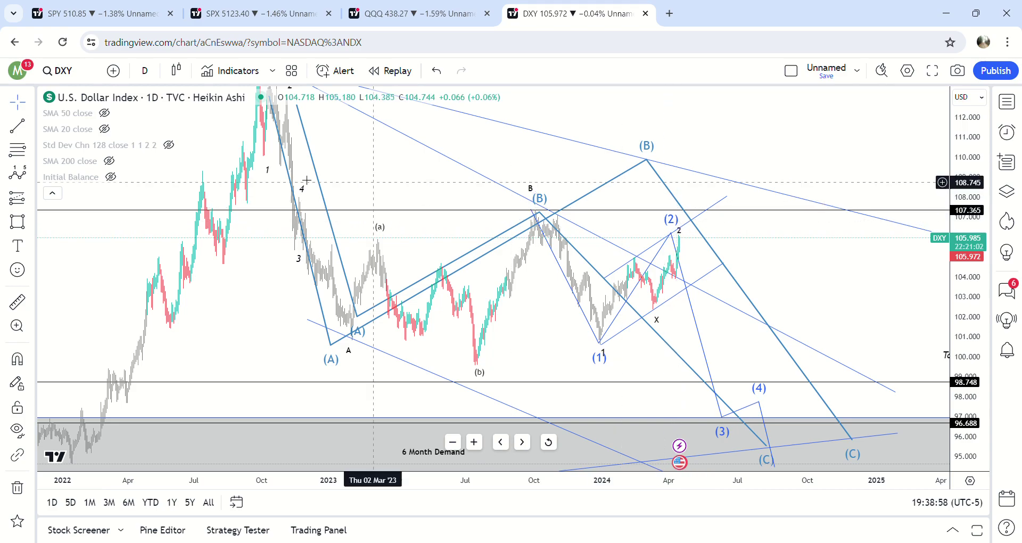
Draw an upward Elliott impulse wave (12345) from about 100.78 through 104.88, 102.61, 108.25 and 107.71 to 110.51 on 17 June 2024
click(18, 172)
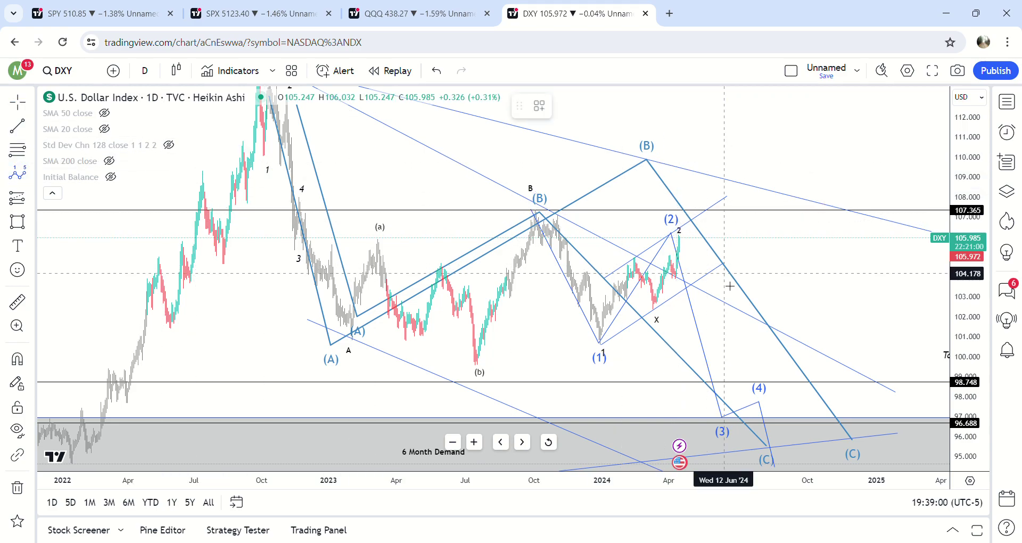
click(606, 342)
click(629, 259)
click(665, 304)
click(674, 192)
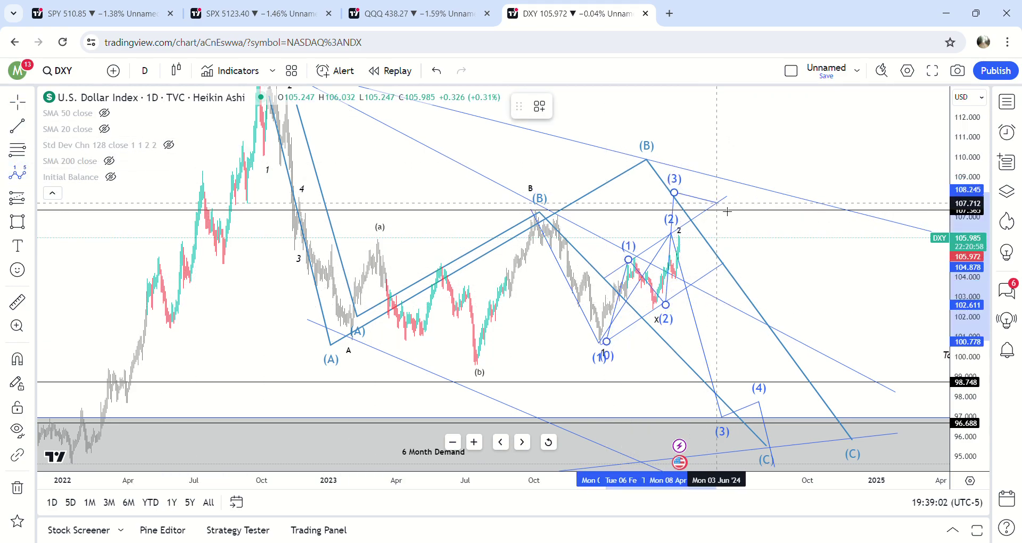
click(719, 202)
click(727, 147)
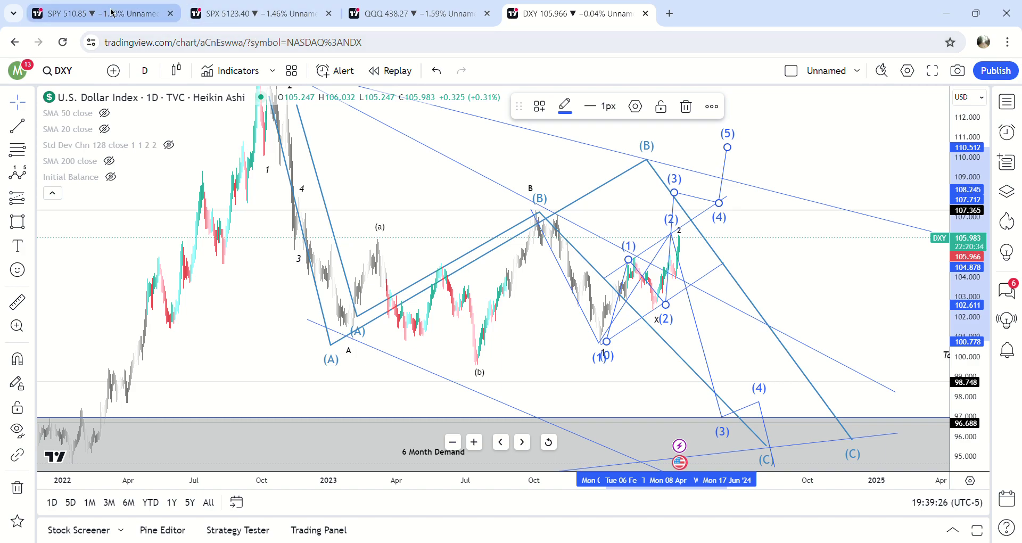
Return to the hourly SPX chart and move the label b directly above wave (5), at about 5240.6
click(112, 13)
click(241, 9)
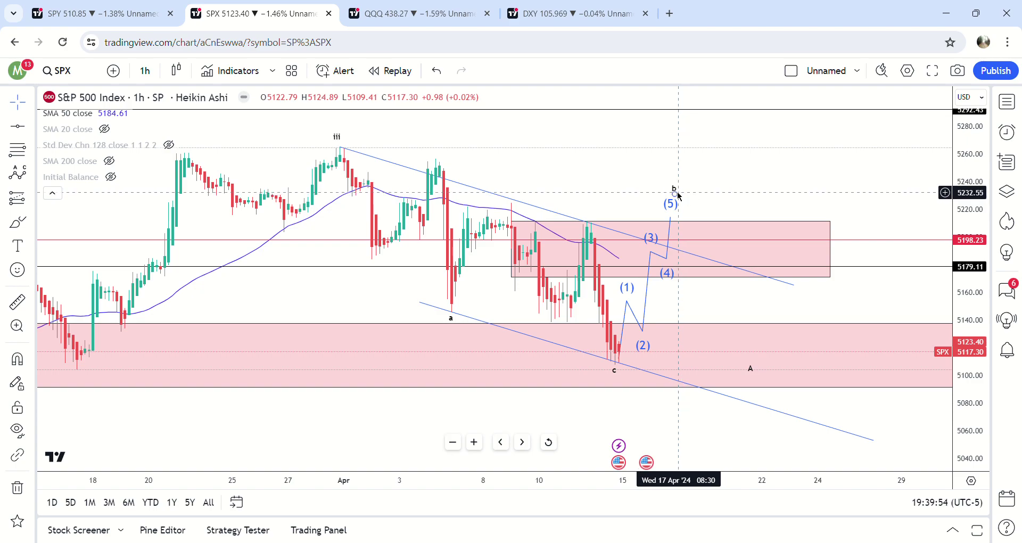
drag(679, 196, 675, 194)
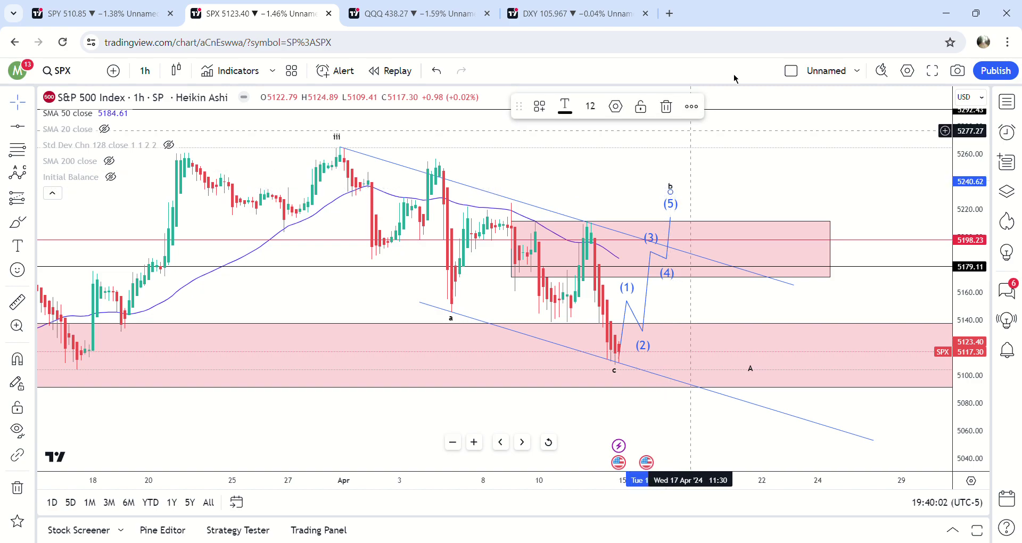